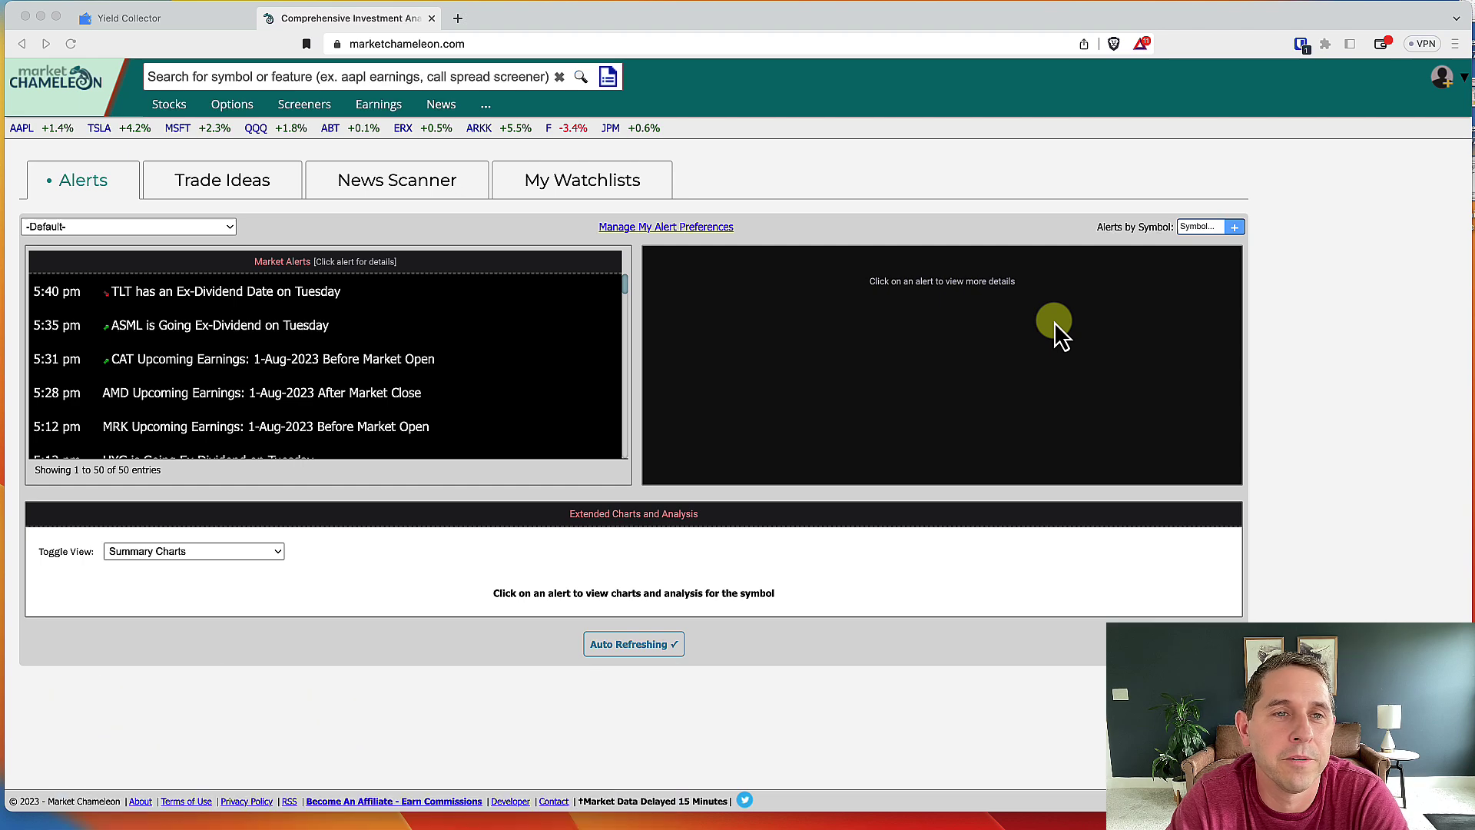
Open the Naked Puts screener under Single-Leg Strategies in the Screeners menu.
click(301, 104)
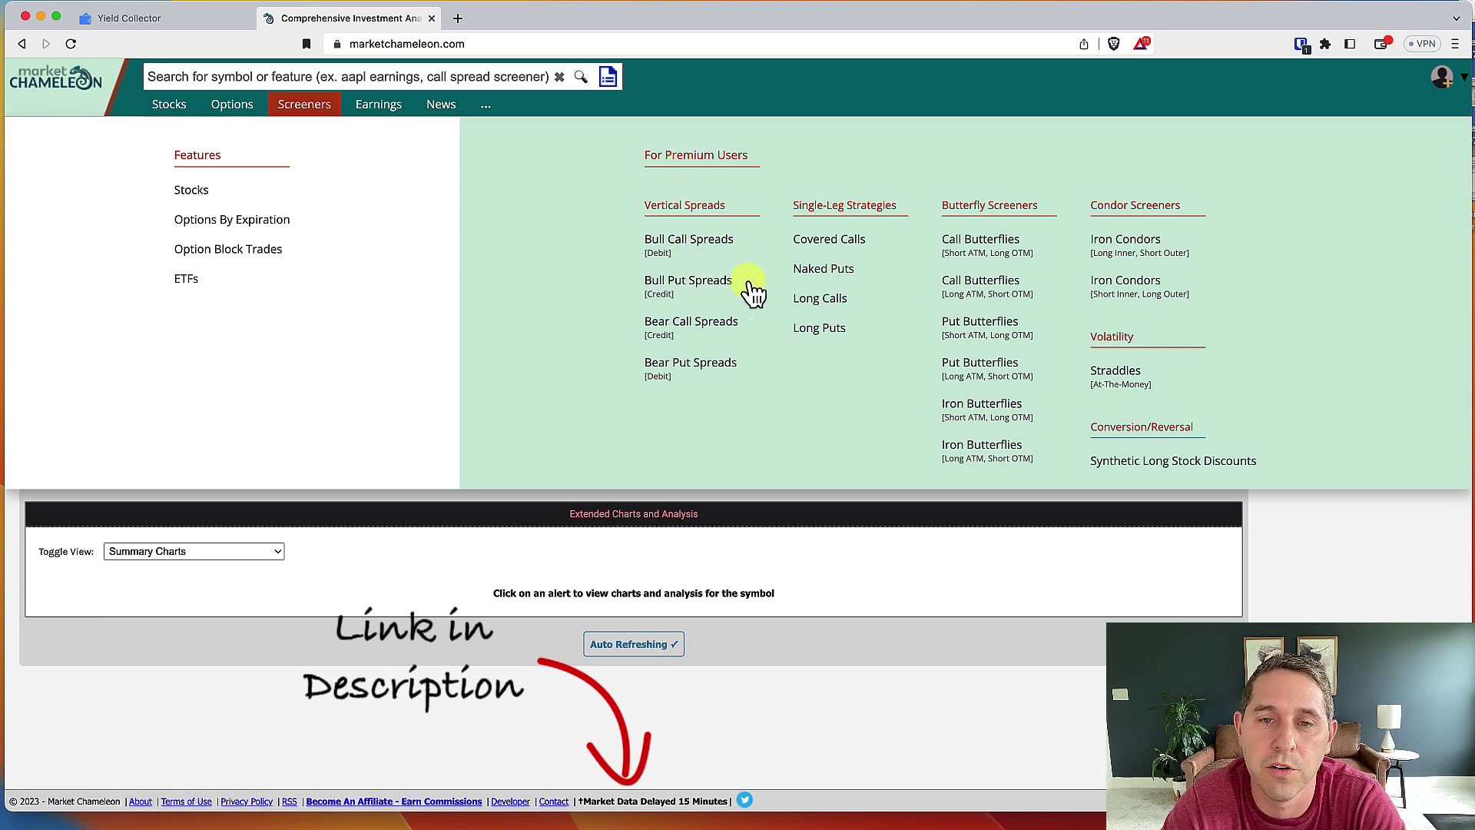
click(827, 269)
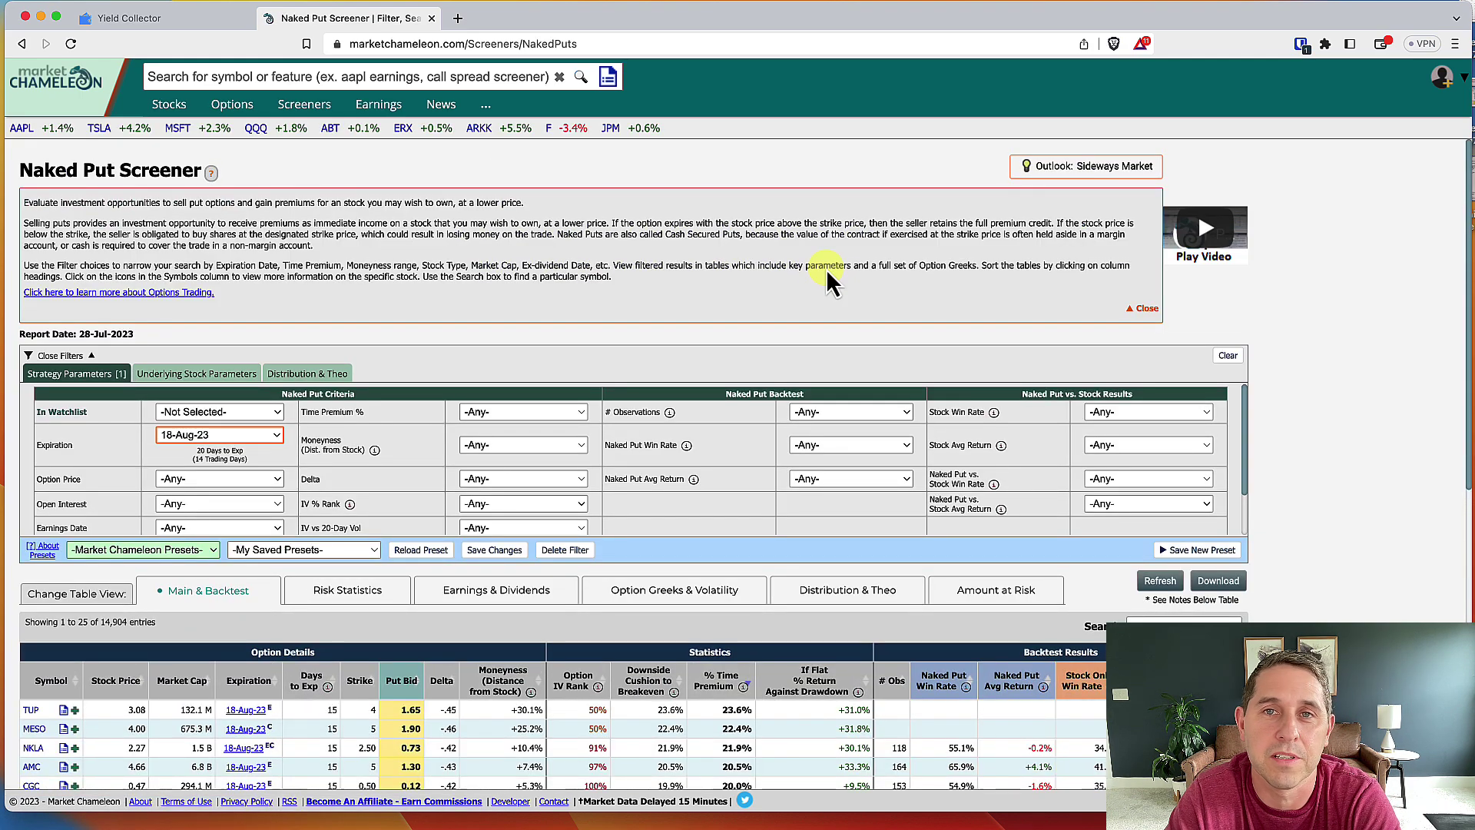
Look over the naked put results and select the top AMC put row.
scroll(726, 248, down, 5)
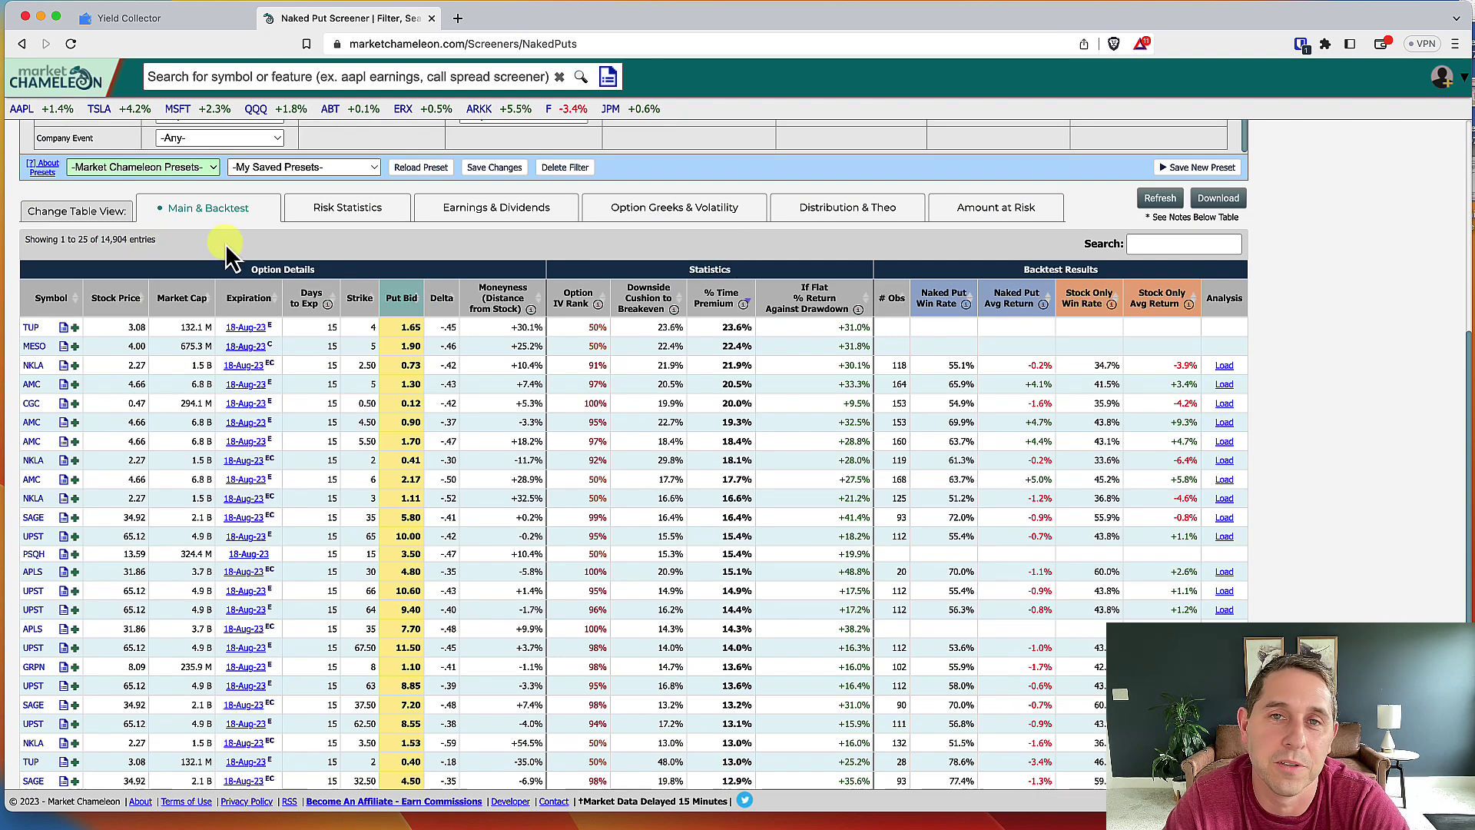
scroll(224, 243, up, 3)
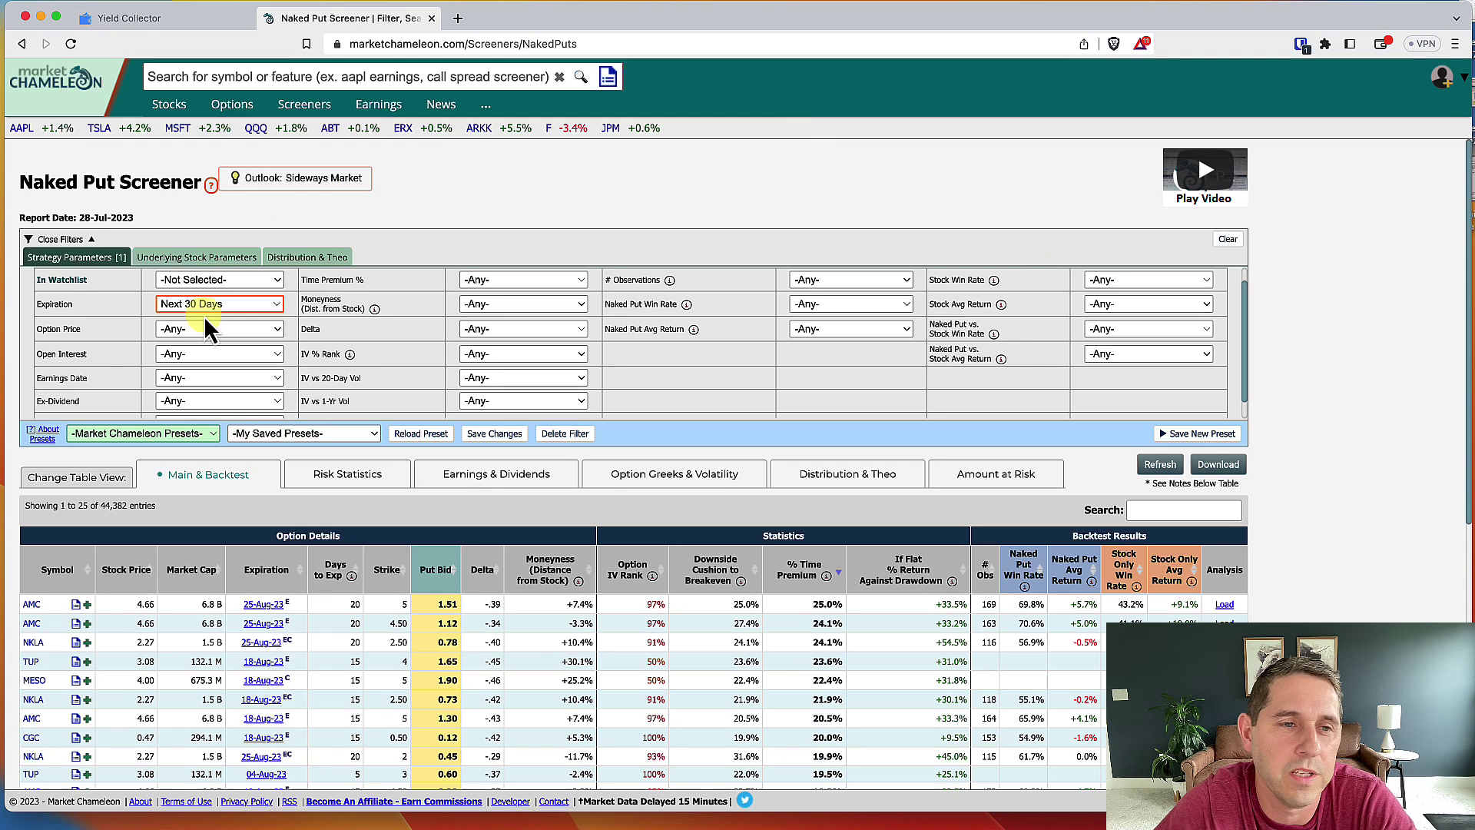
scroll(192, 329, up, 1)
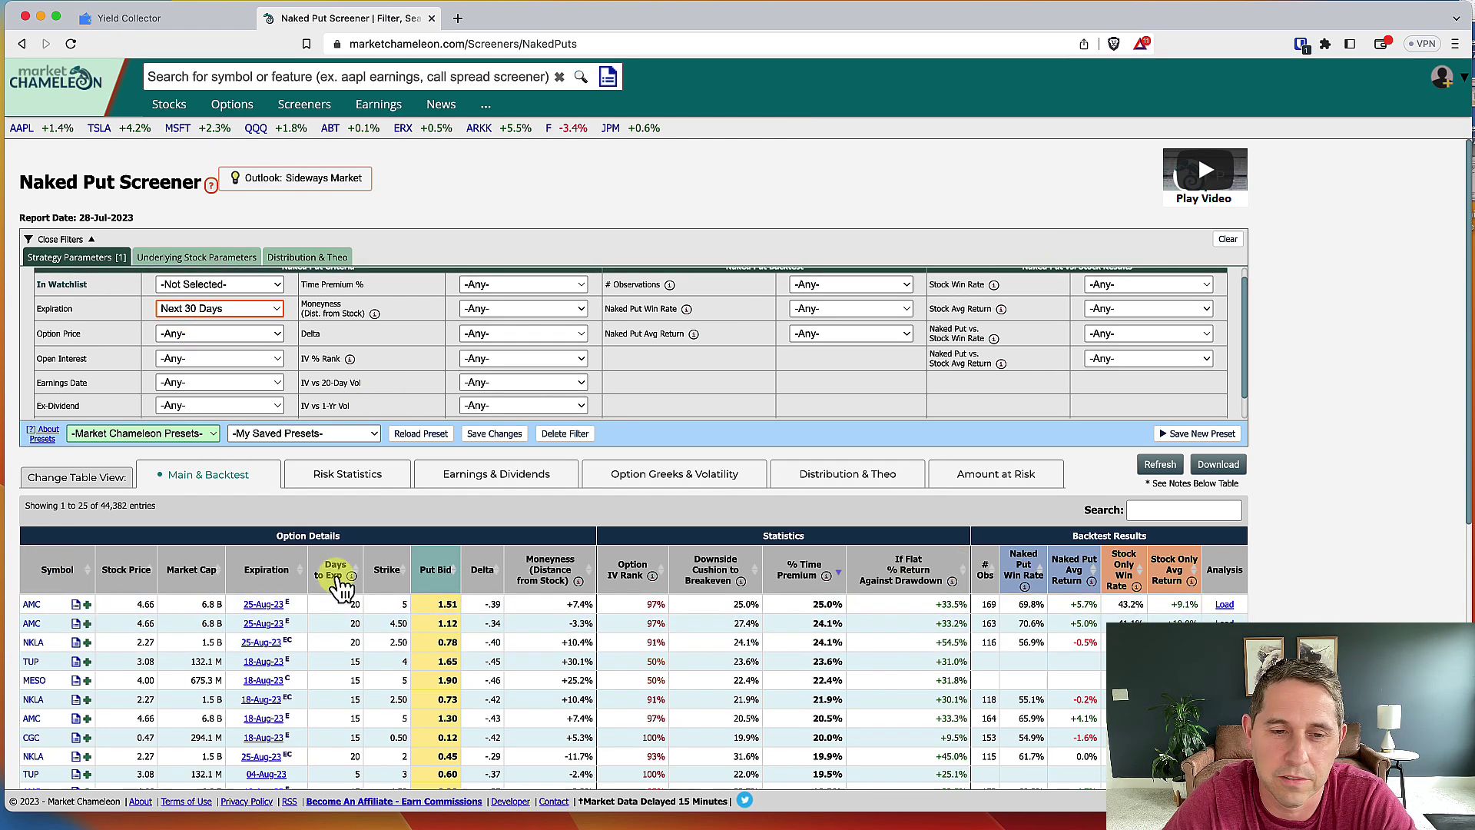
click(102, 601)
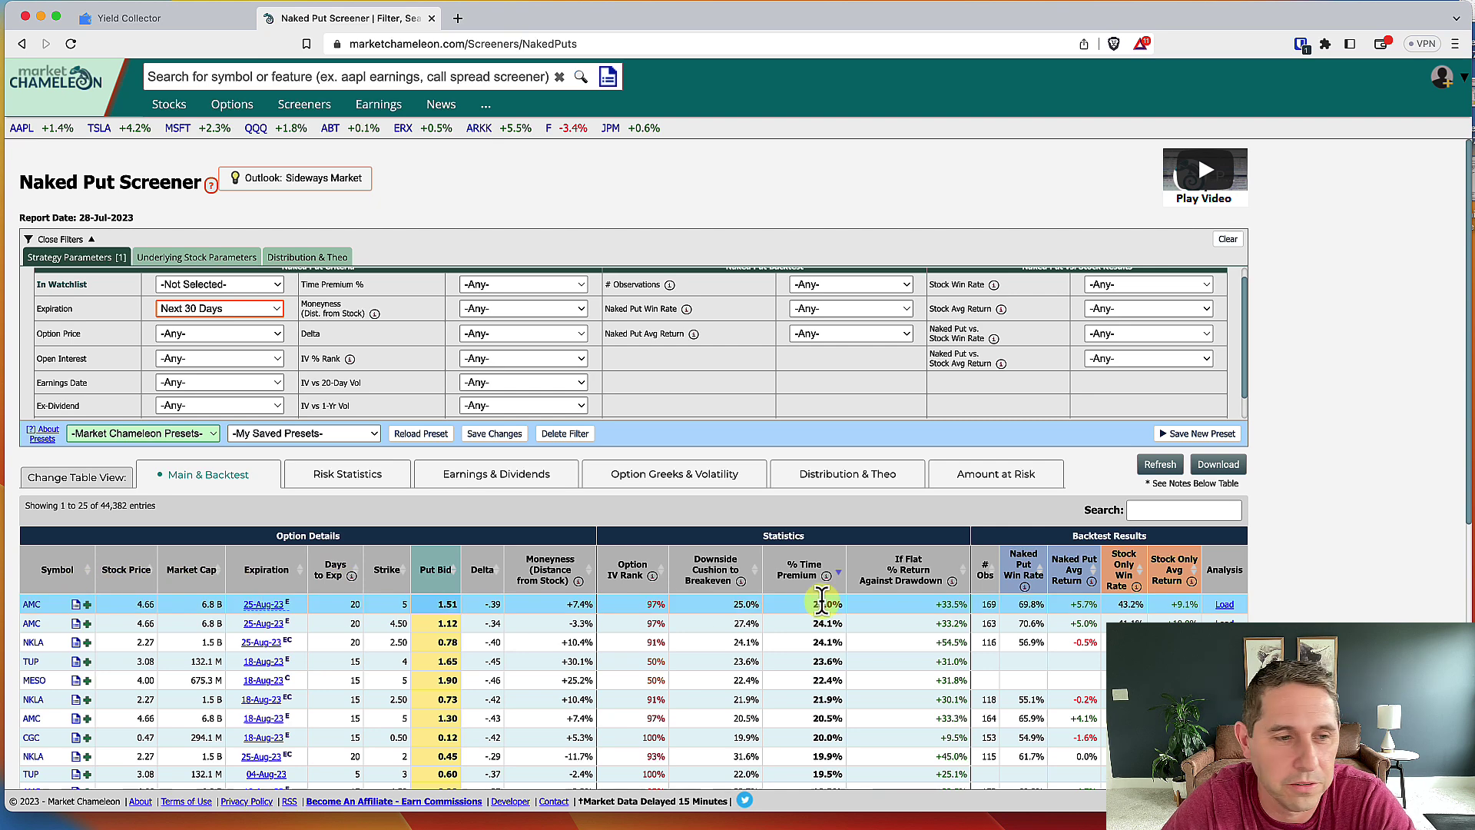
scroll(50, 569, down, 1)
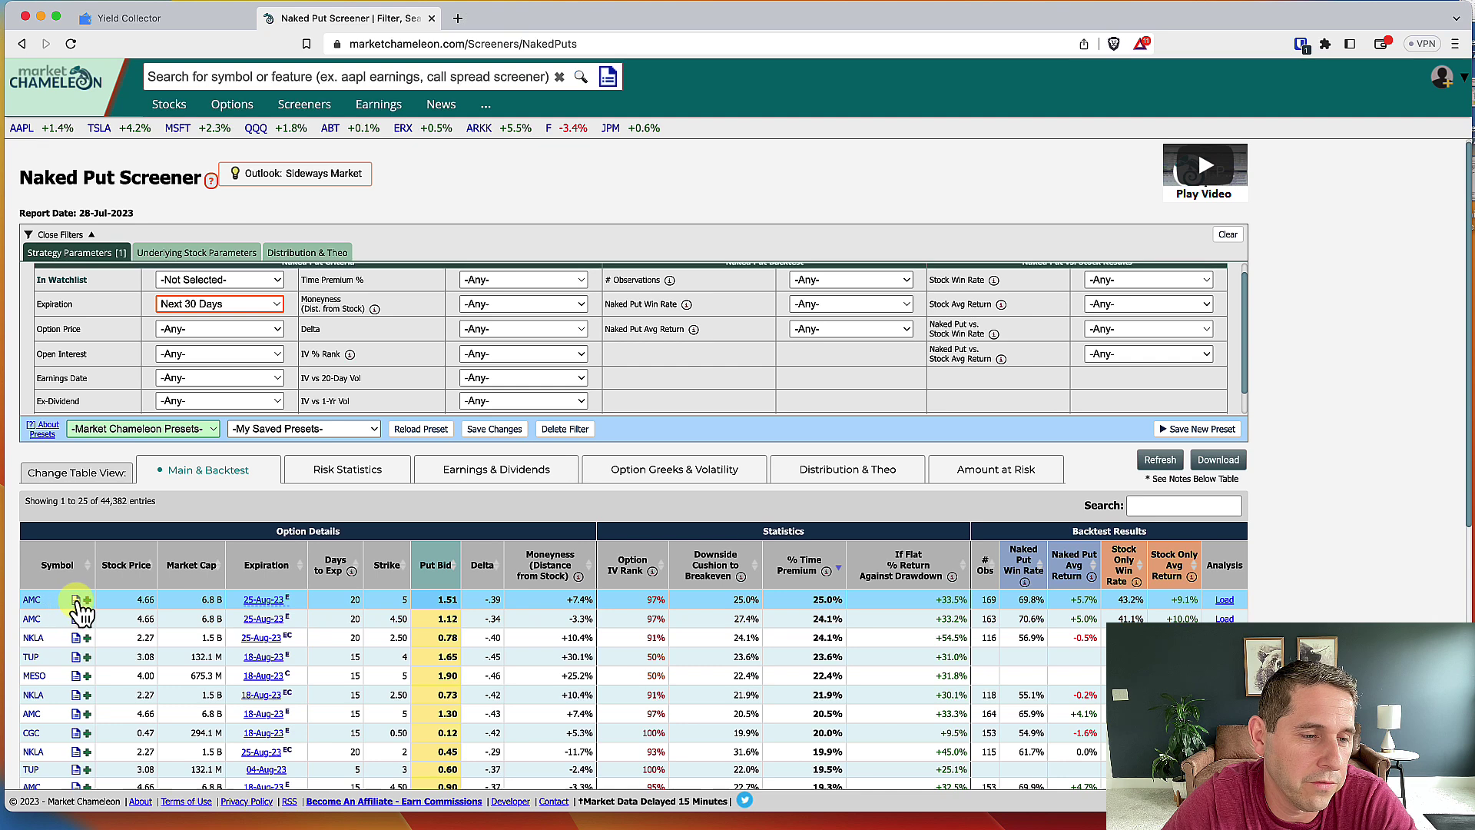
click(76, 600)
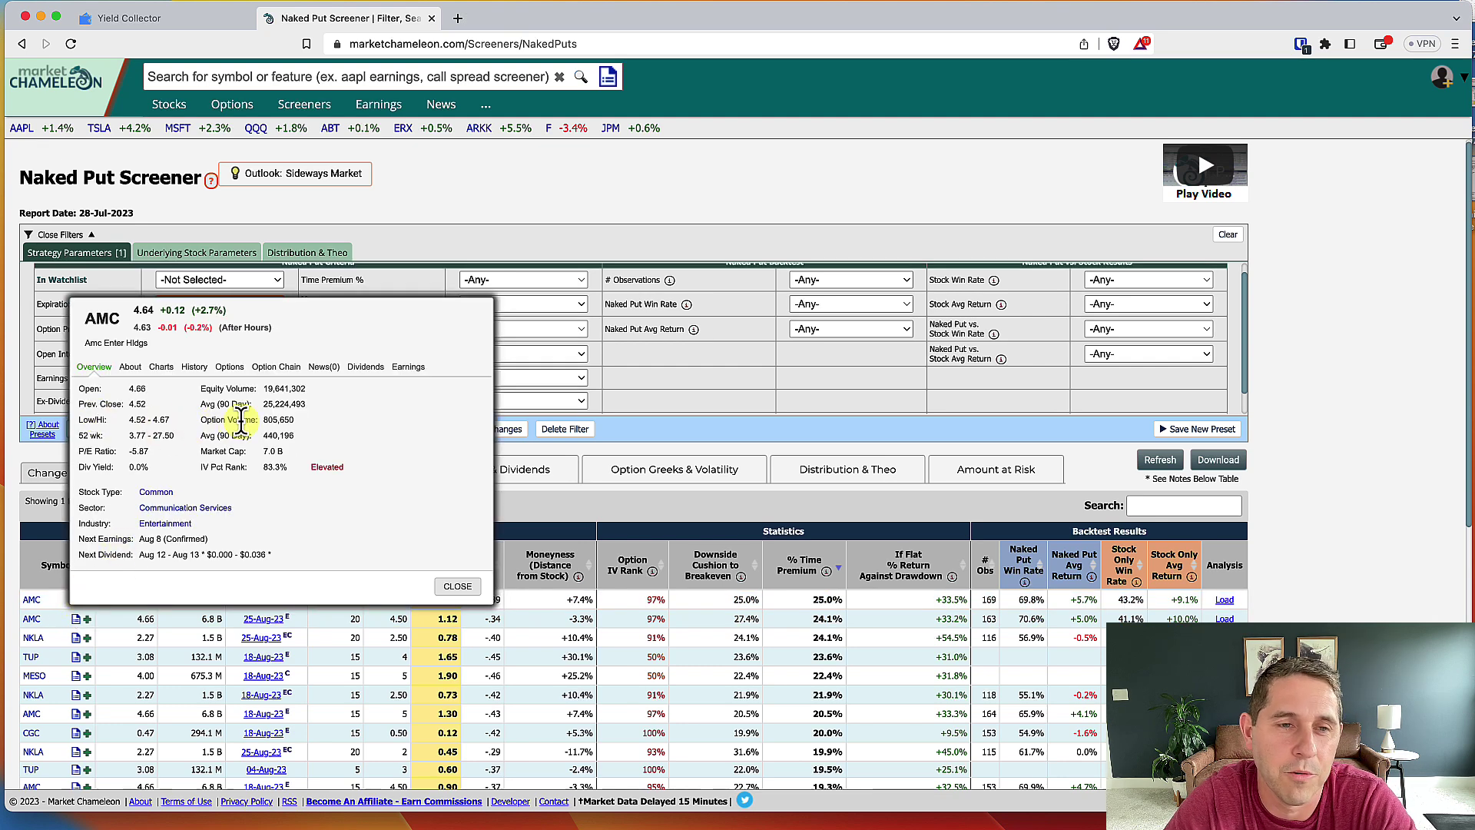
click(131, 366)
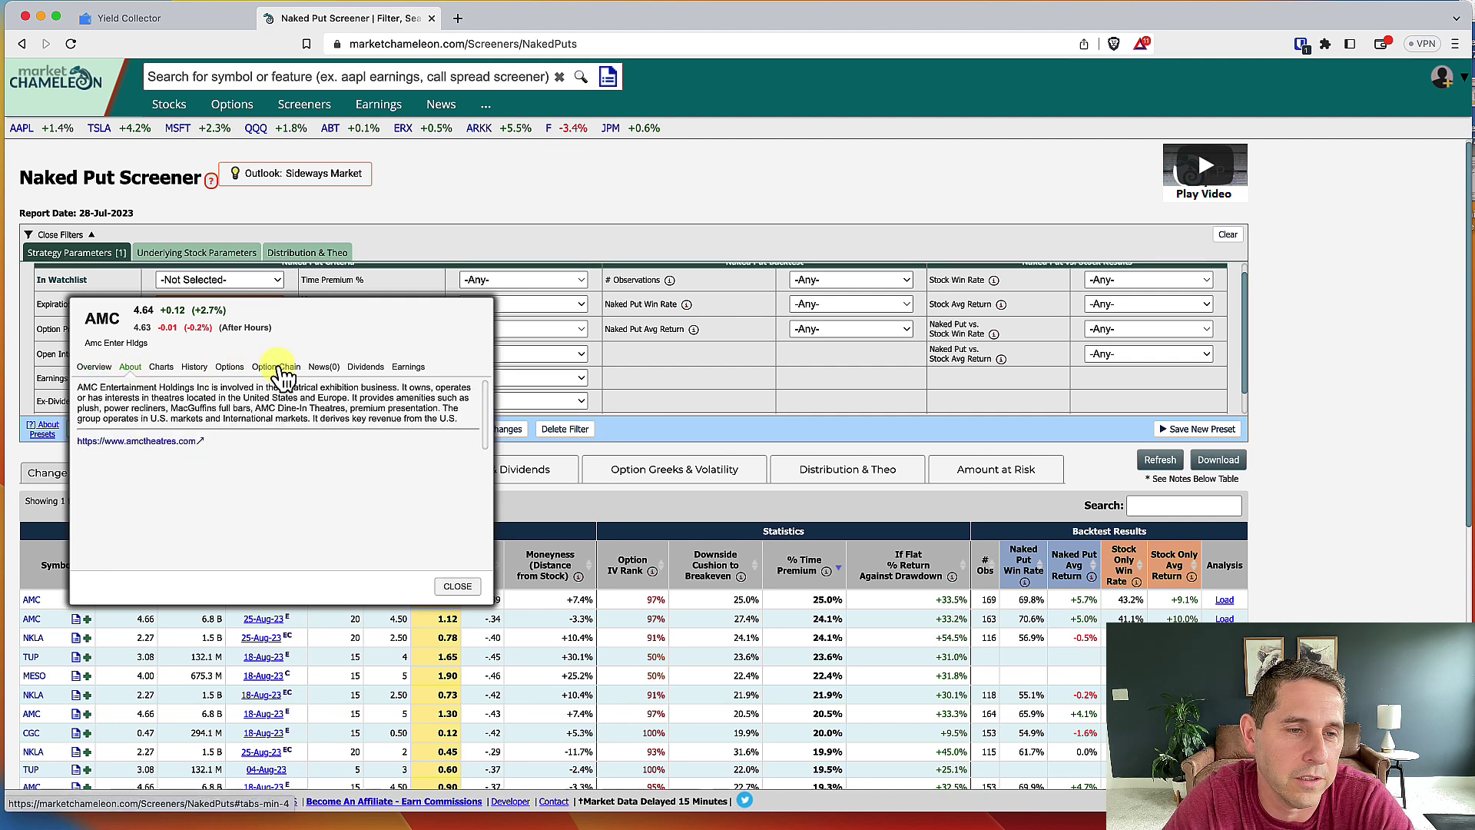
click(276, 366)
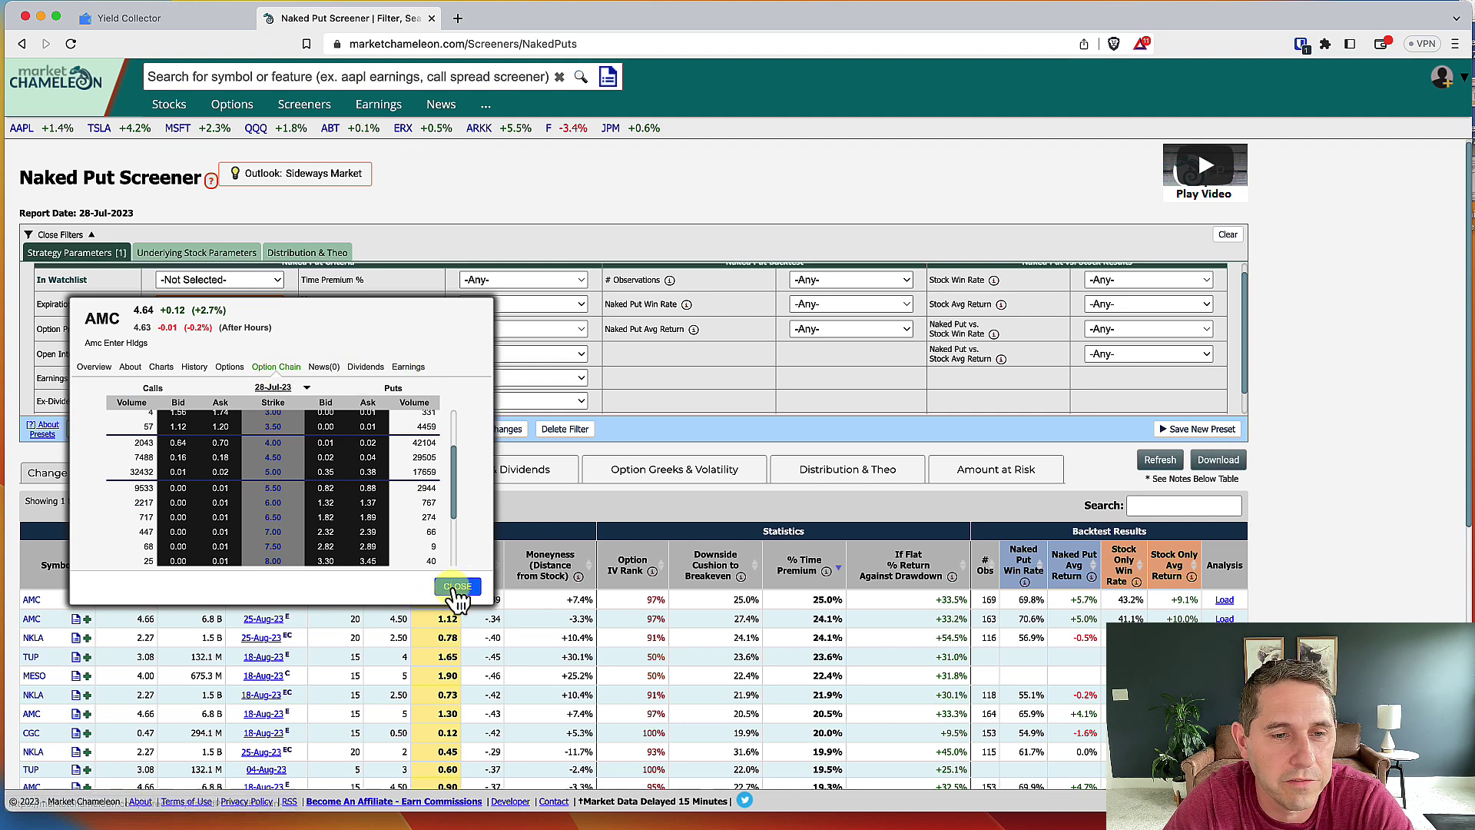
click(454, 587)
click(129, 607)
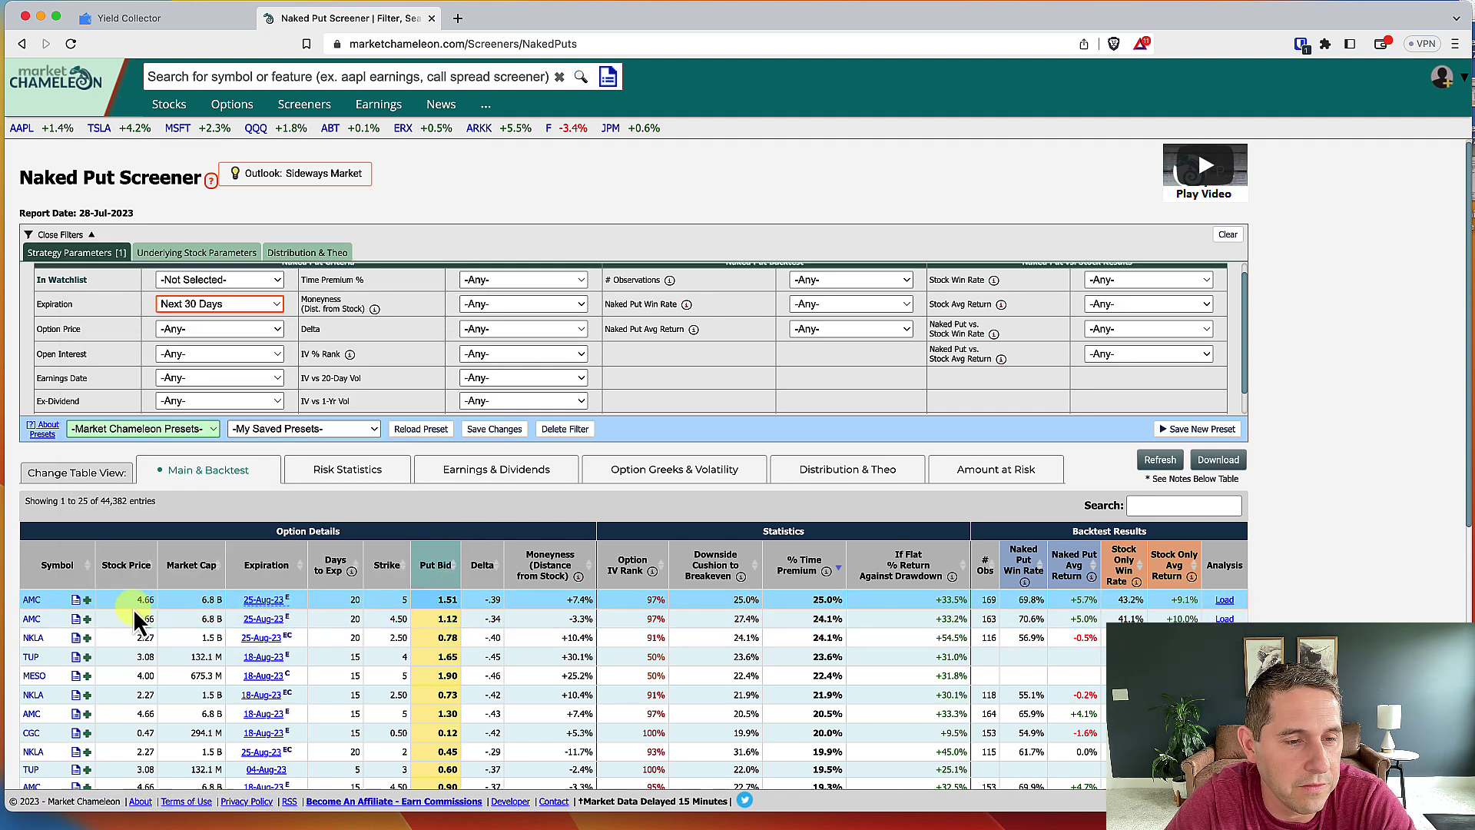
click(183, 617)
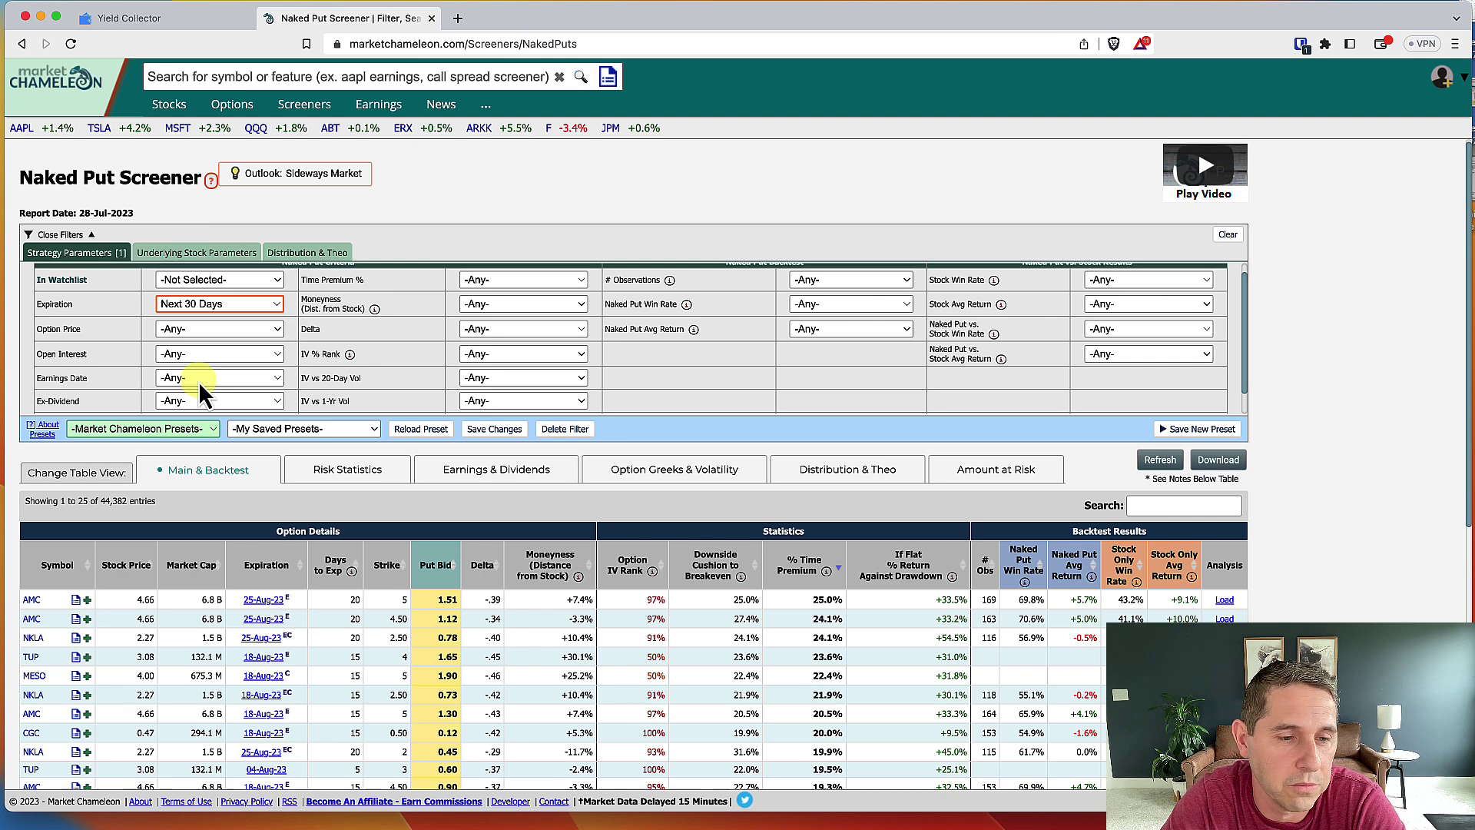
mouse_move(268, 730)
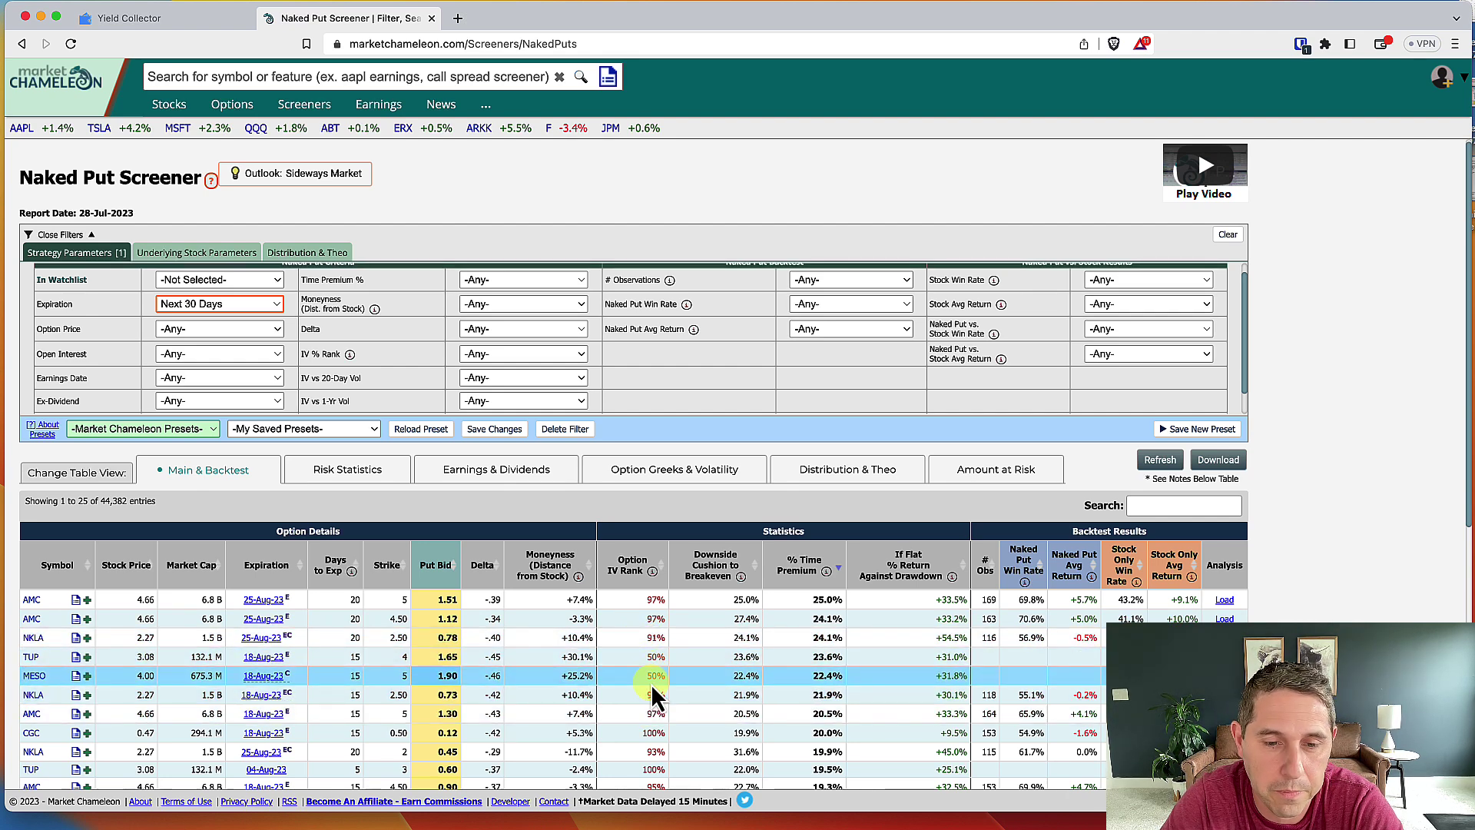
scroll(652, 683, down, 1)
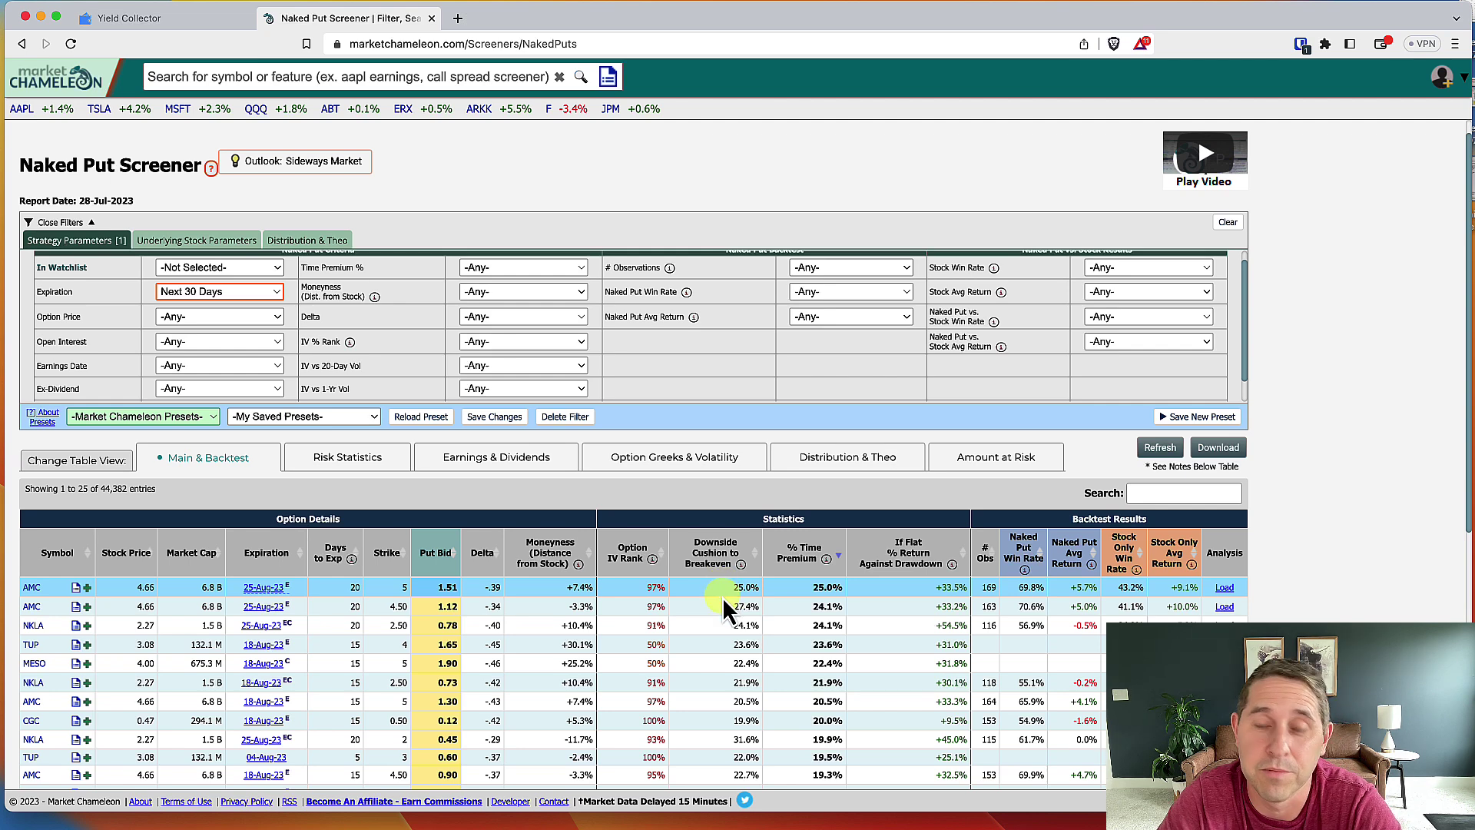
scroll(737, 649, down, 1)
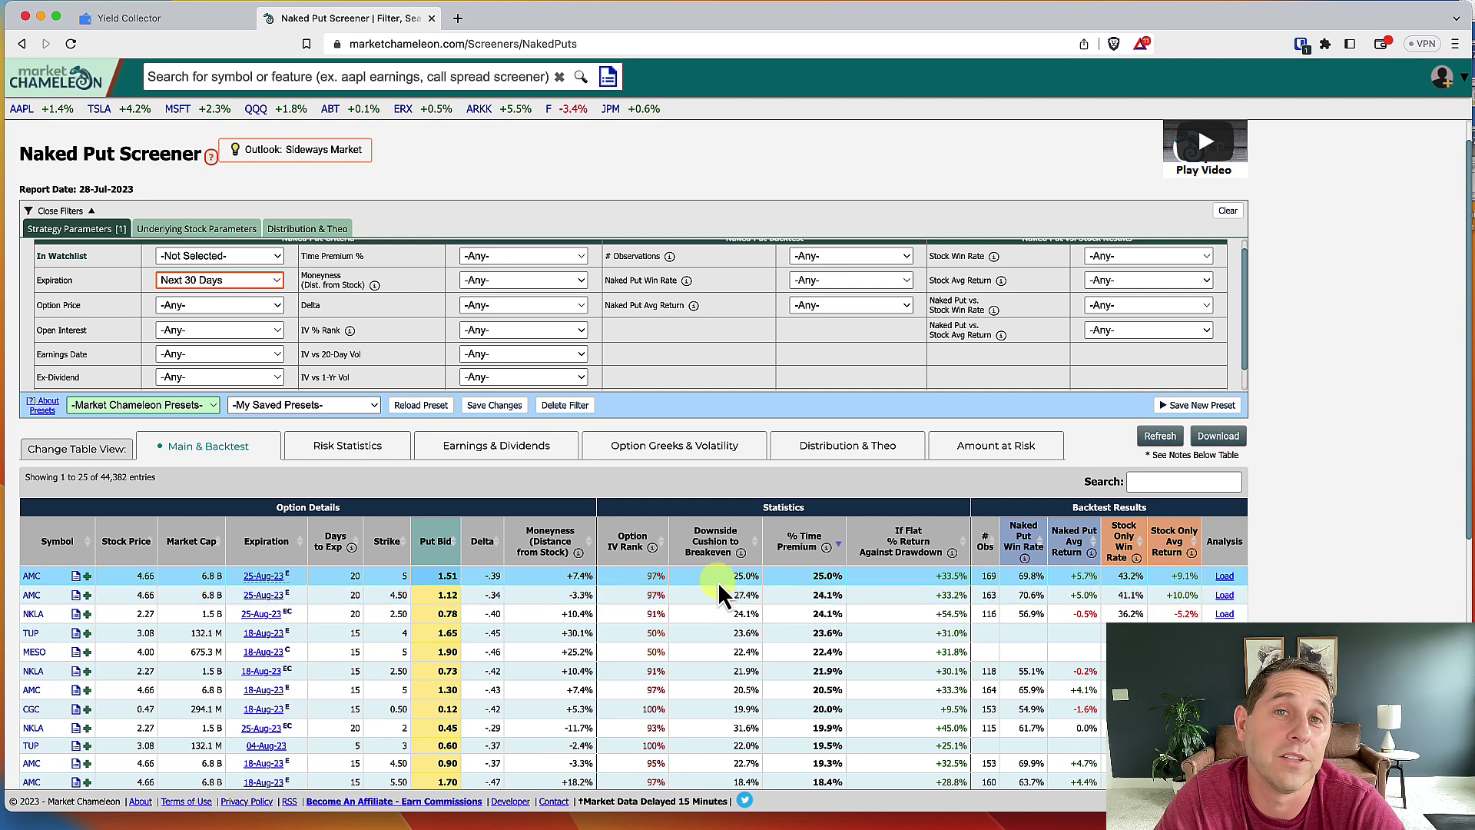
scroll(717, 582, down, 1)
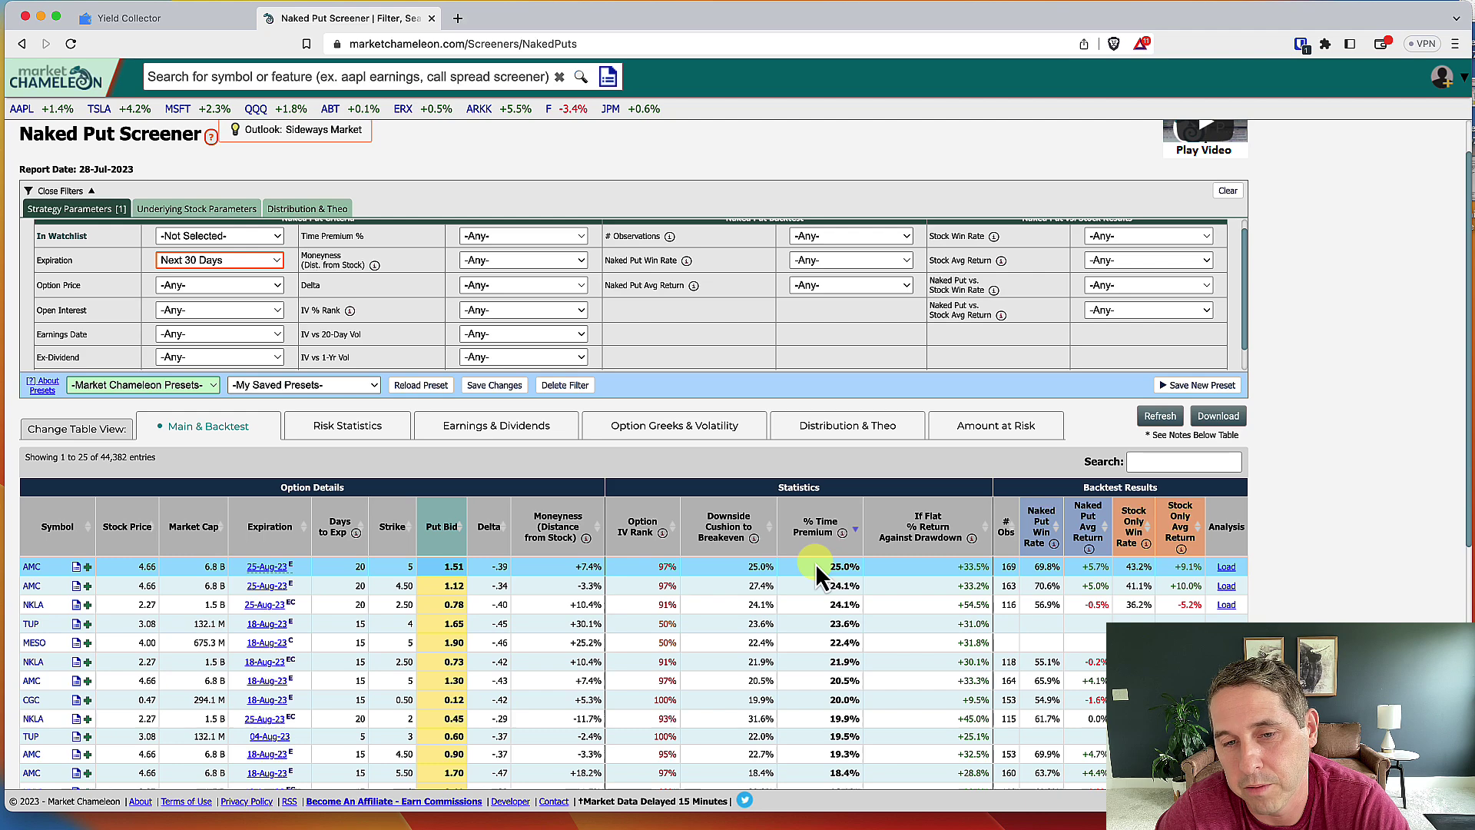
Scroll further down the screener table, then switch to the Yield Collector tab.
scroll(814, 564, down, 1)
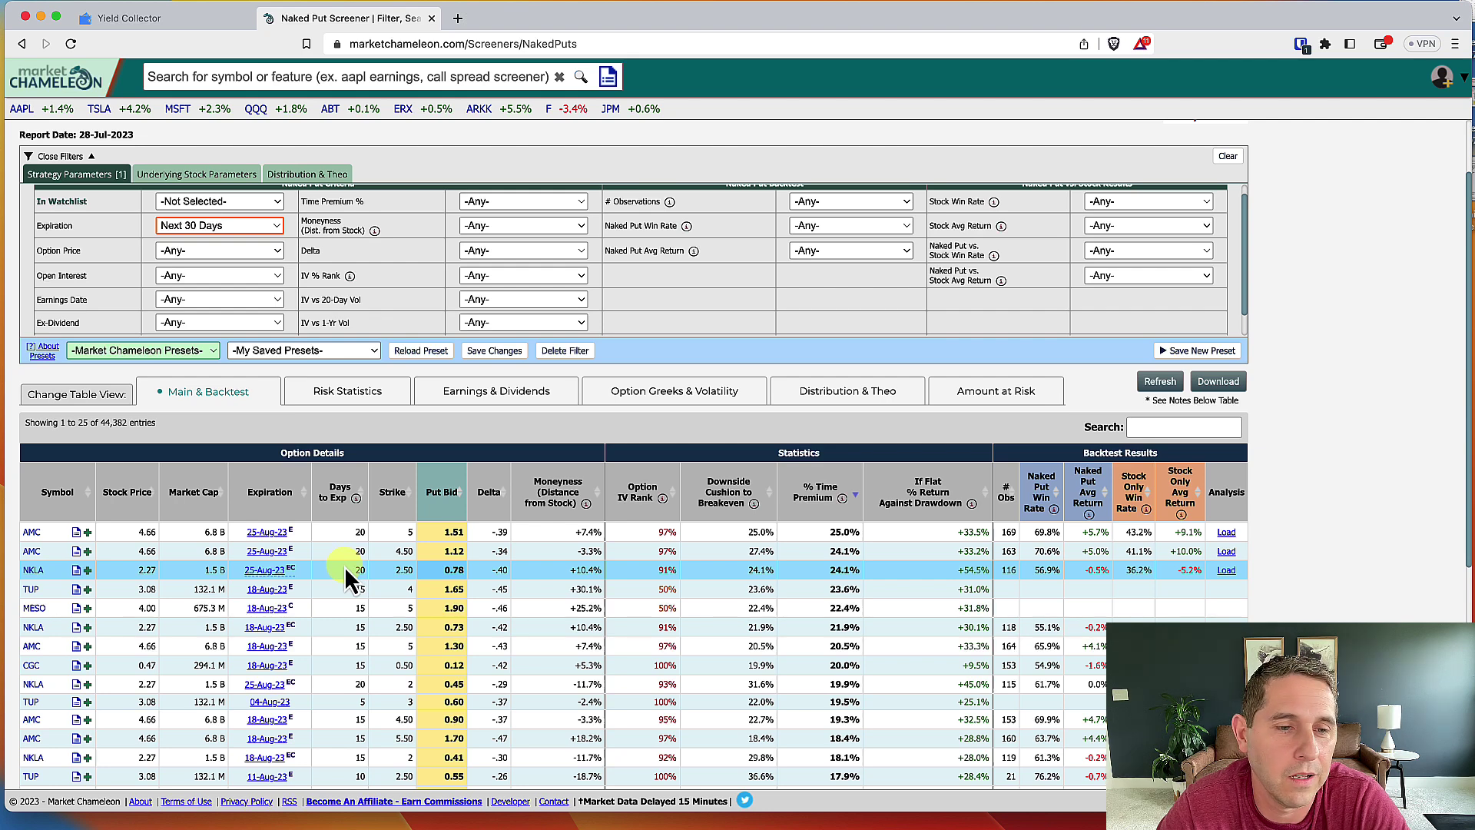
scroll(344, 566, down, 1)
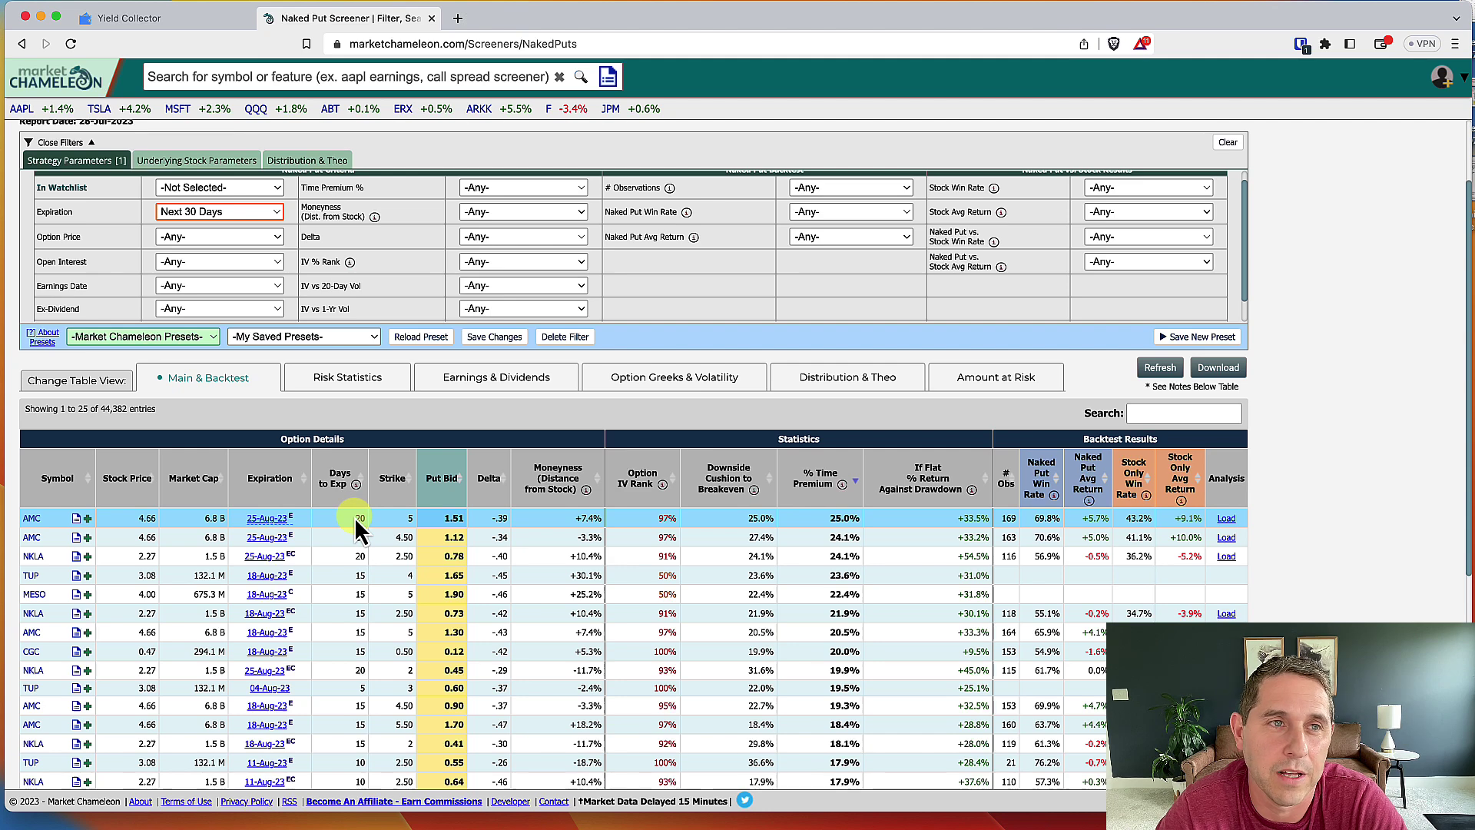
click(150, 19)
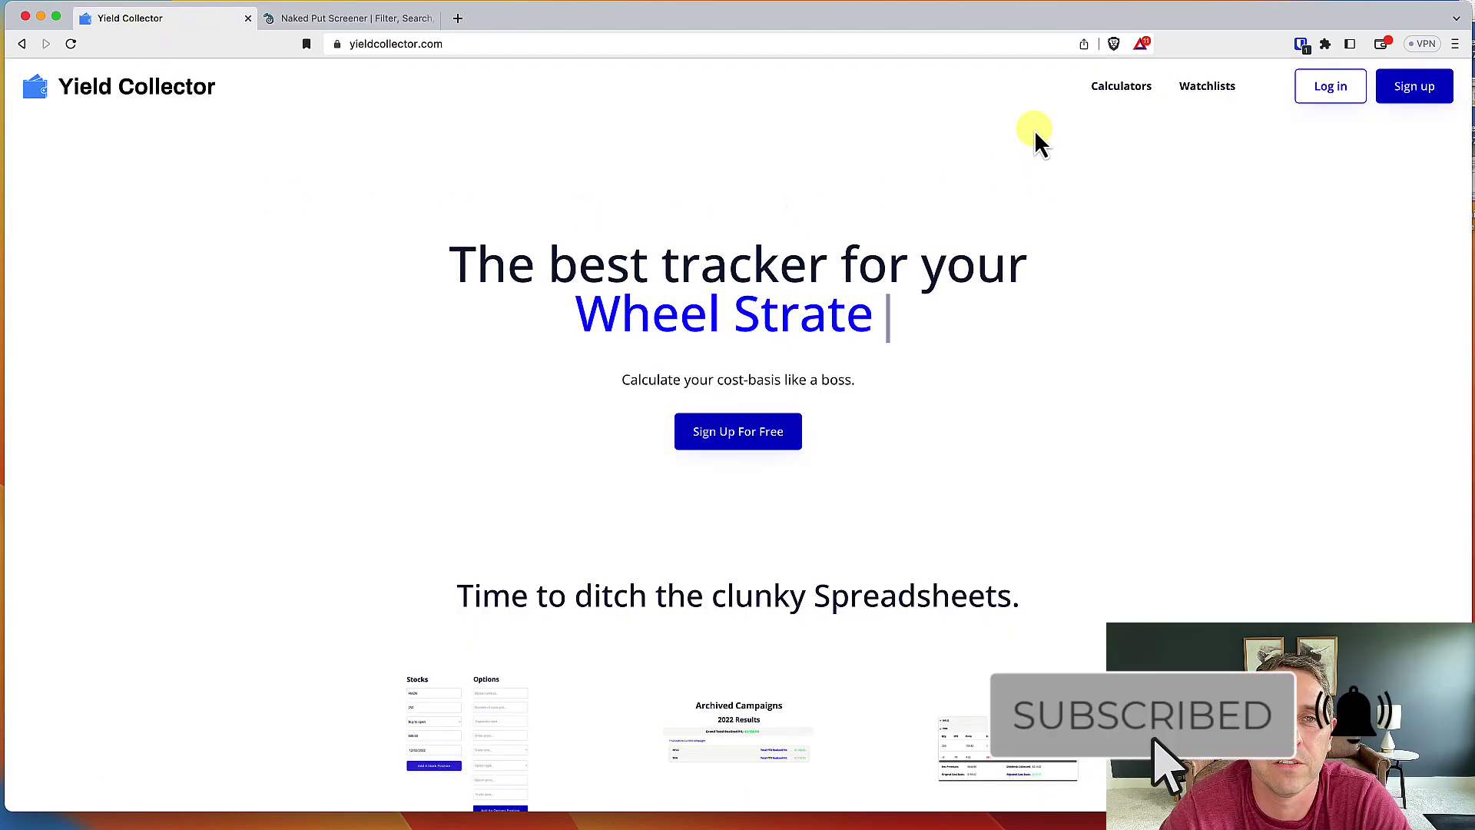
Open Yield Collector's Annualized Returns calculator and check the # Days In Year options without picking one.
click(1120, 90)
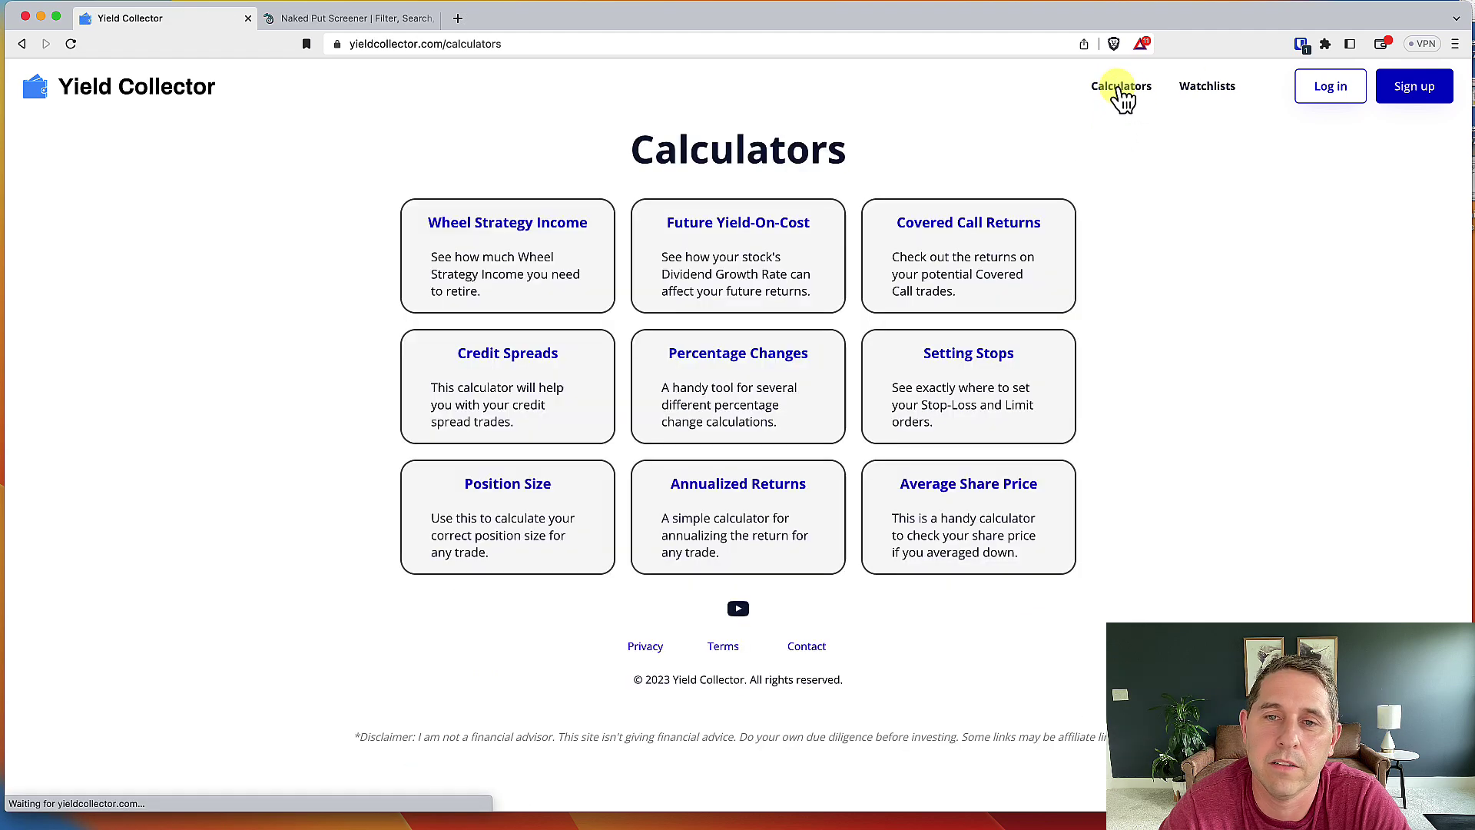
click(730, 481)
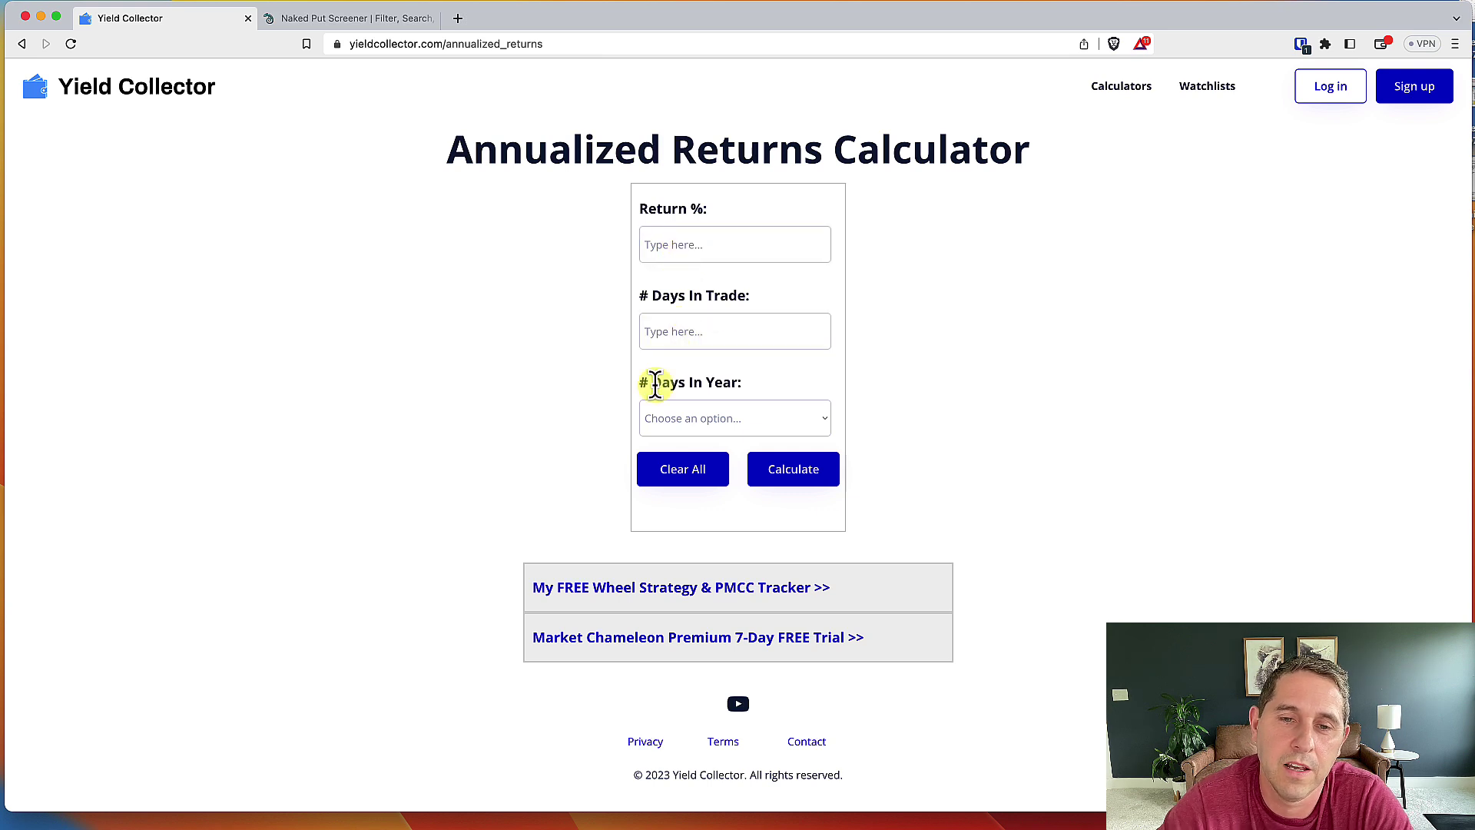
click(675, 419)
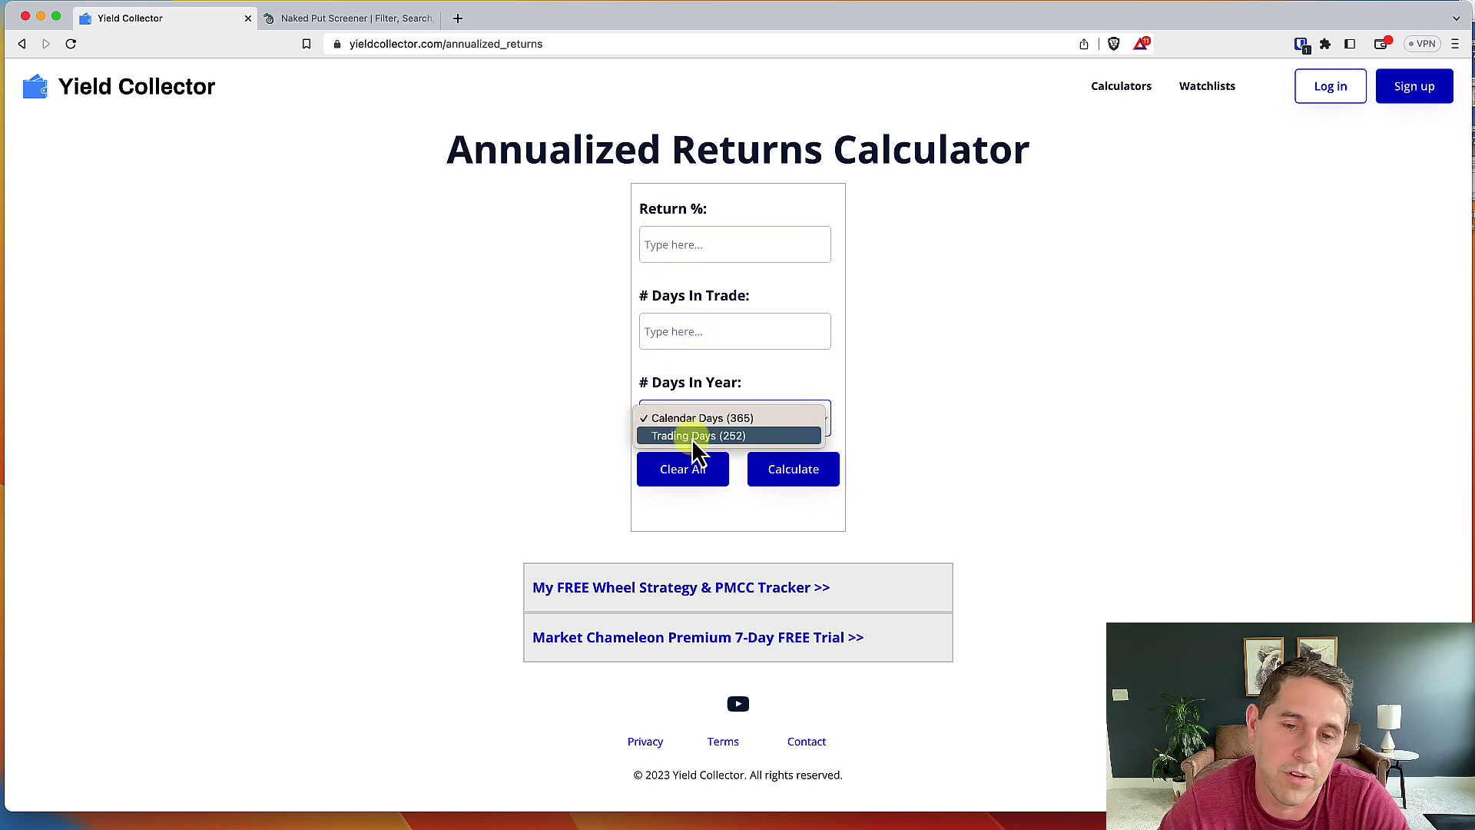
click(546, 356)
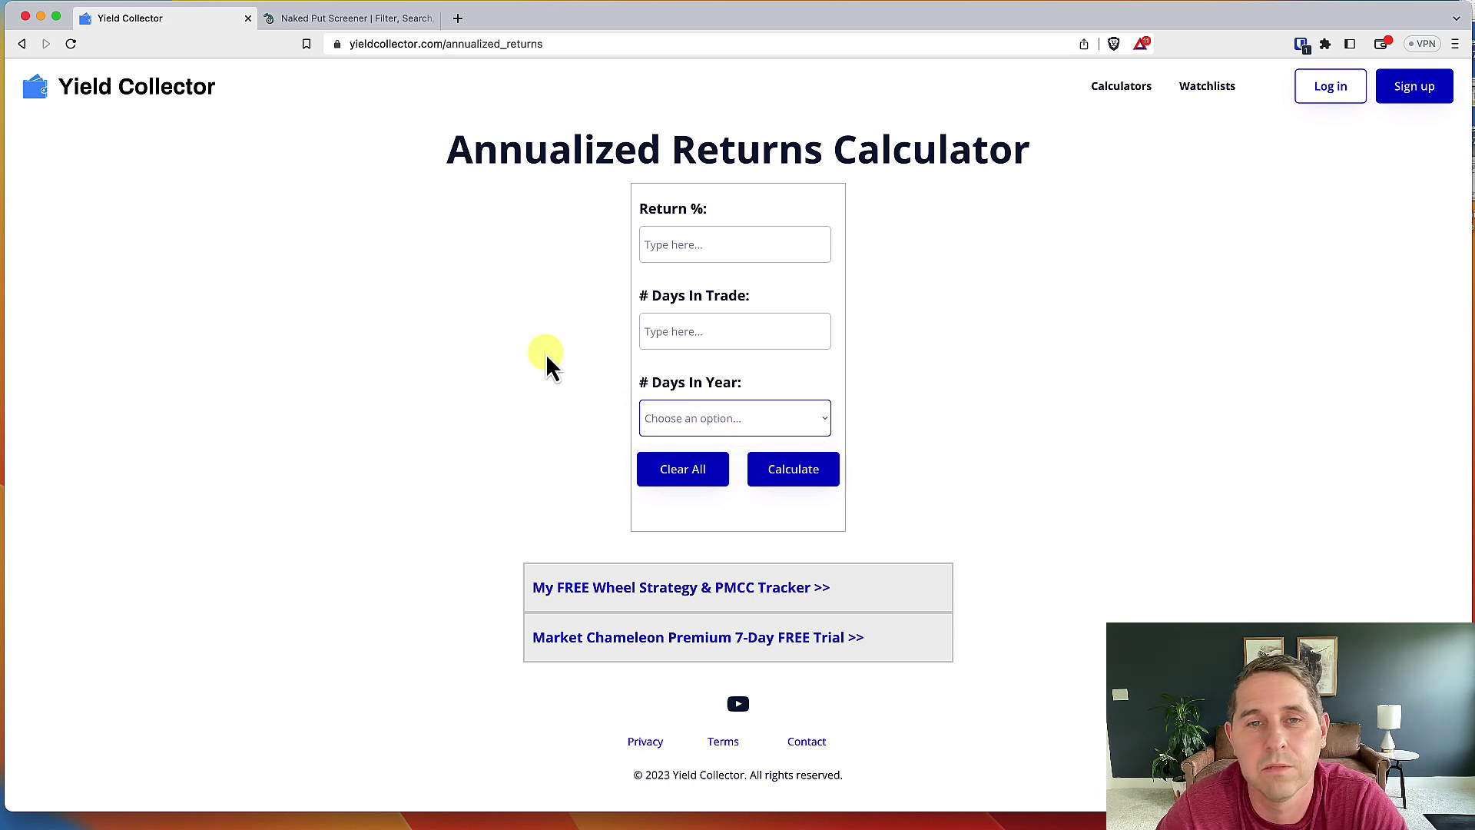
On the Naked Put Screener, try the 04-Aug-23 expiration, then restore Next 30 Days.
click(364, 17)
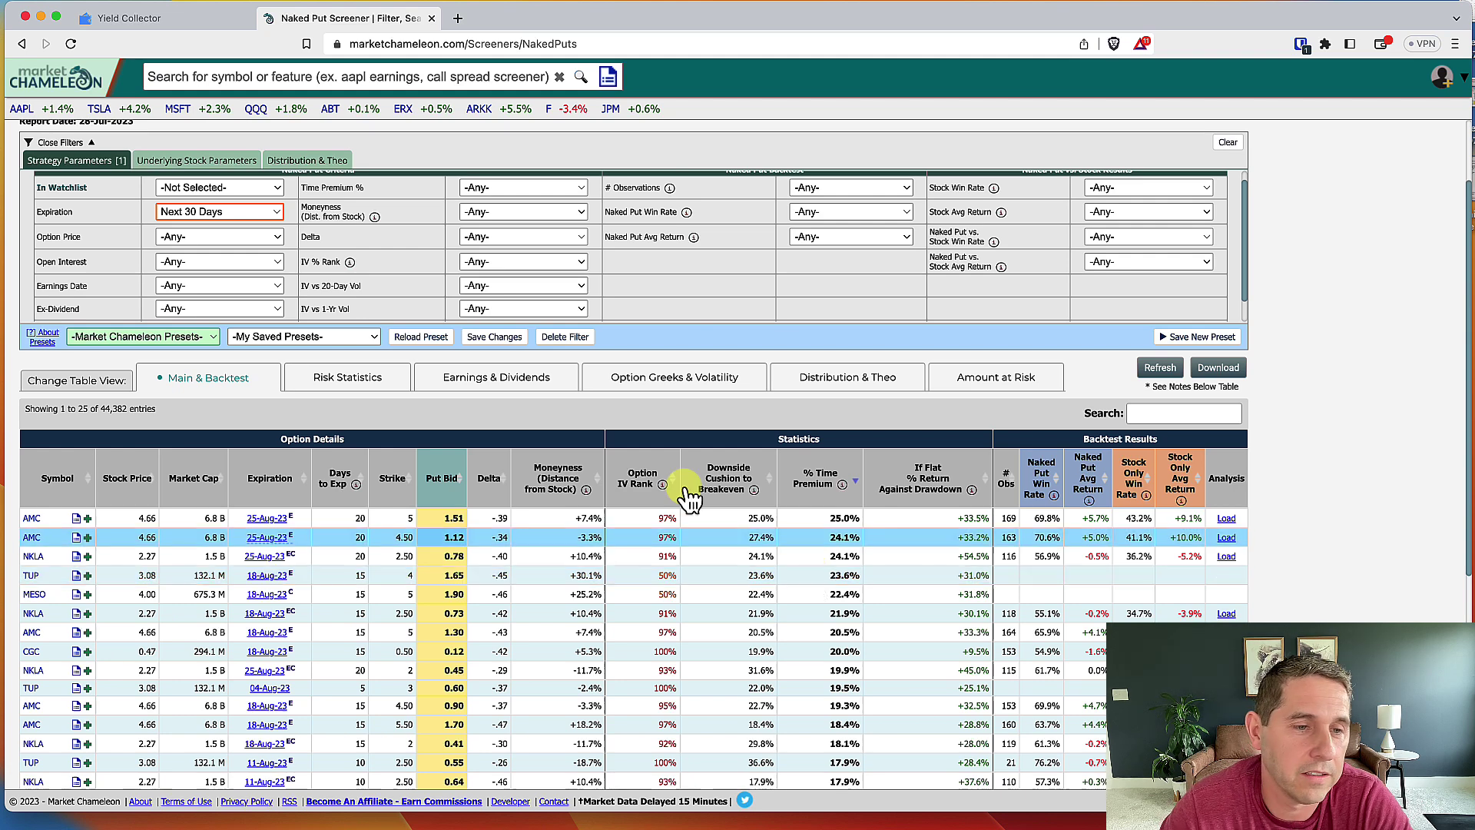
click(218, 210)
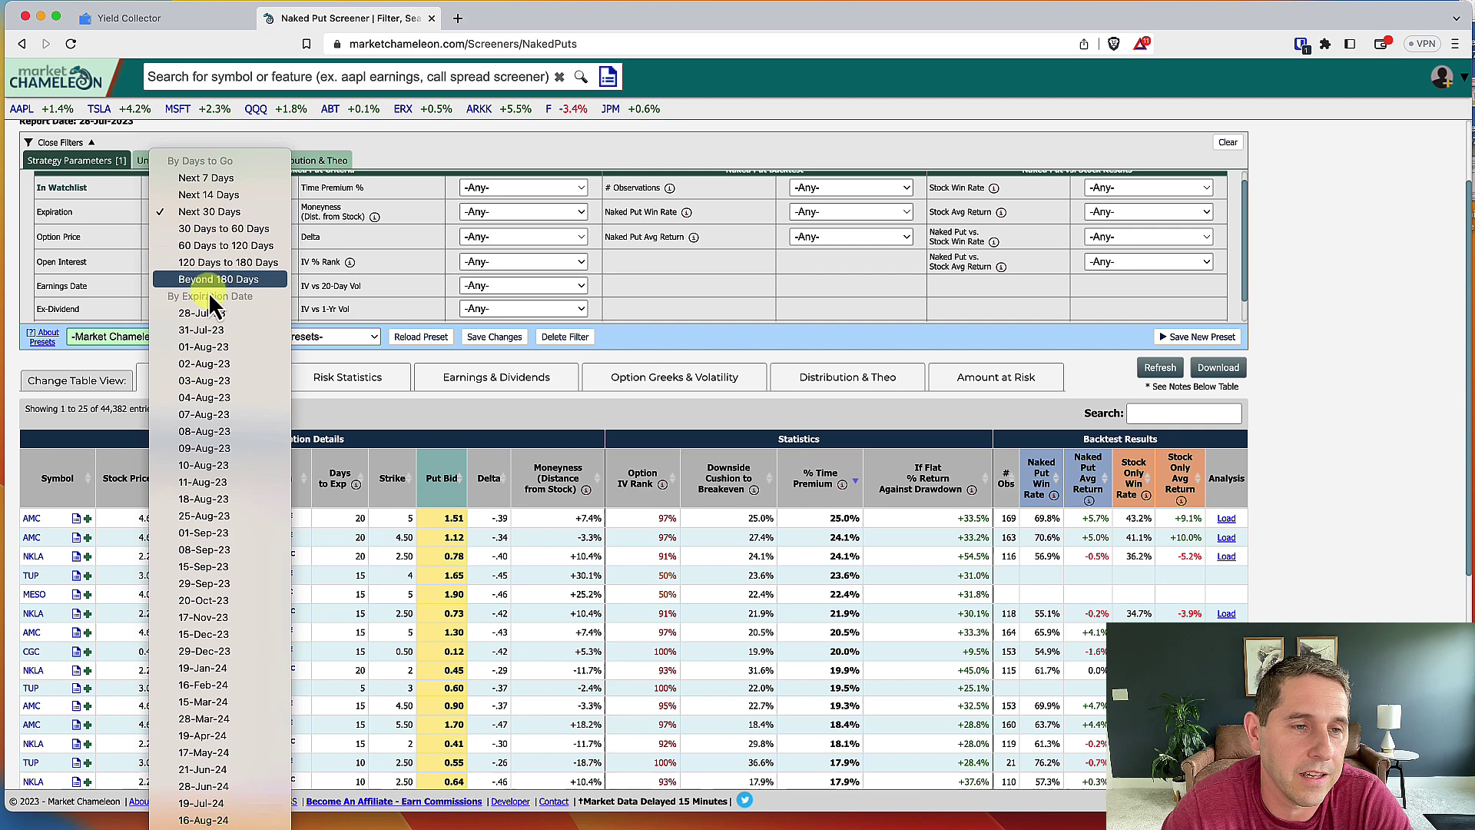
click(218, 398)
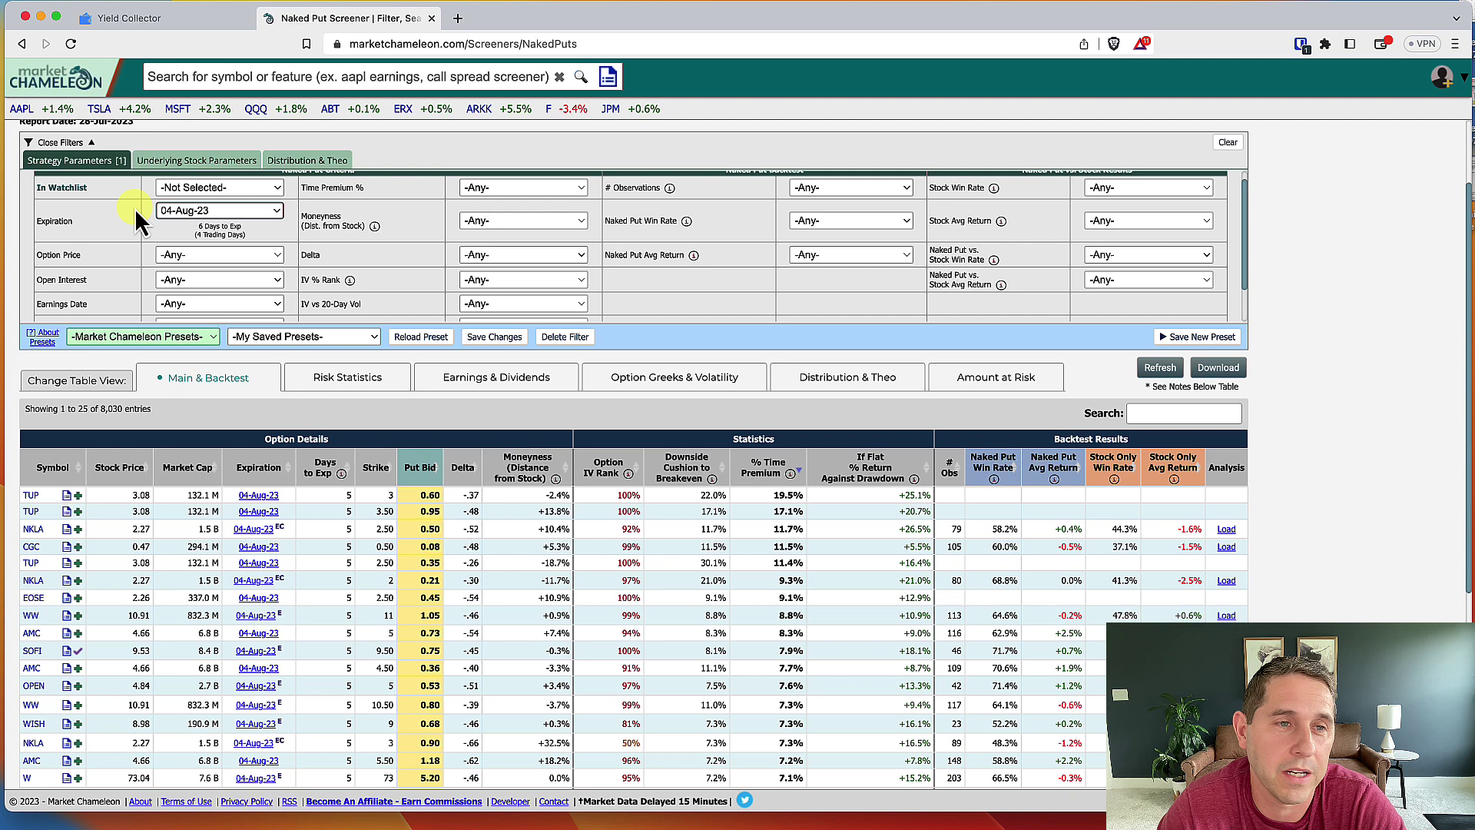
click(198, 215)
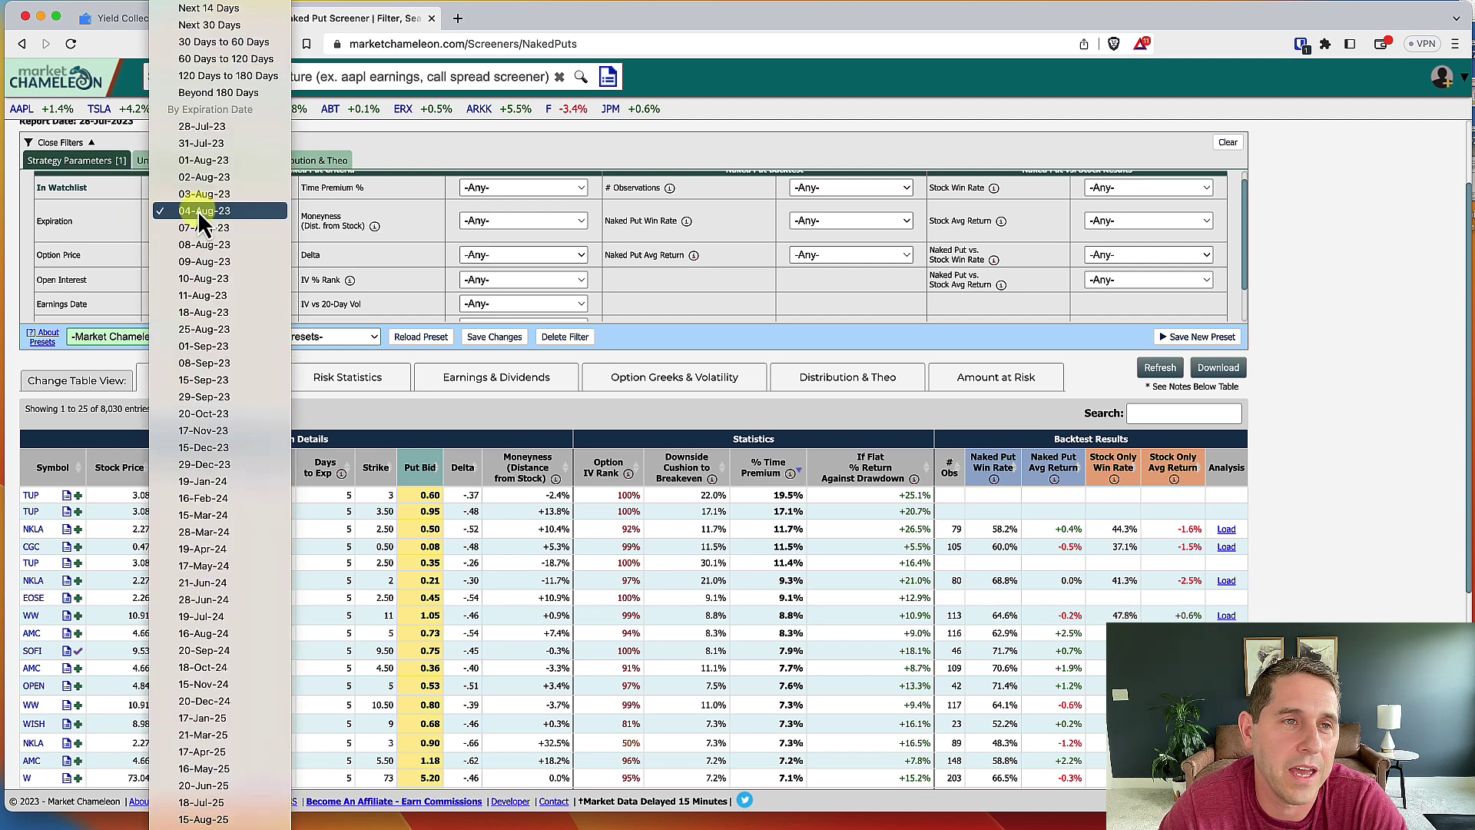
click(239, 31)
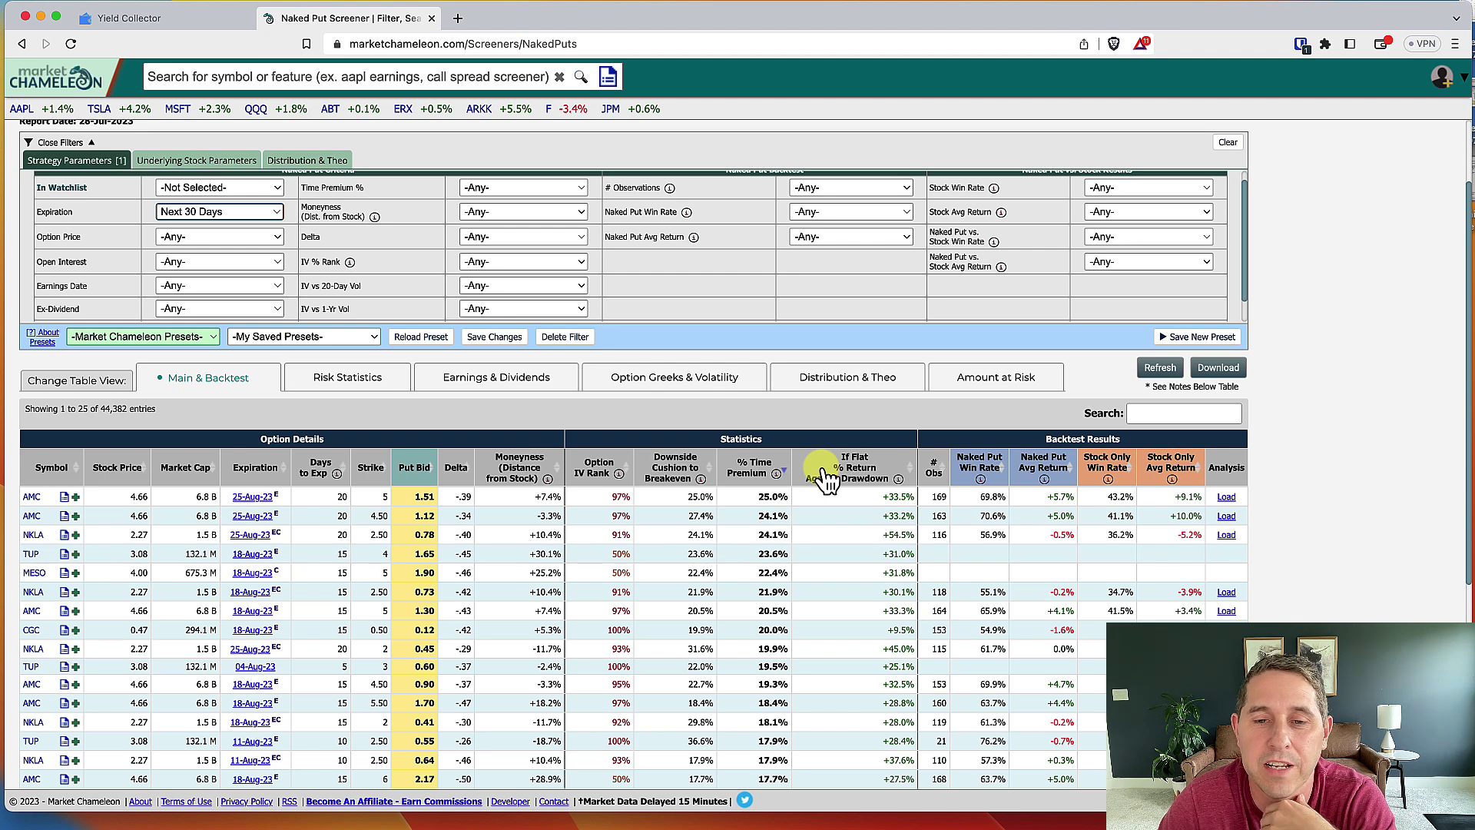
Review the backtest columns: the top AMC put has 169 observations, a 69.8% win rate and +5.7% return.
mouse_move(899, 482)
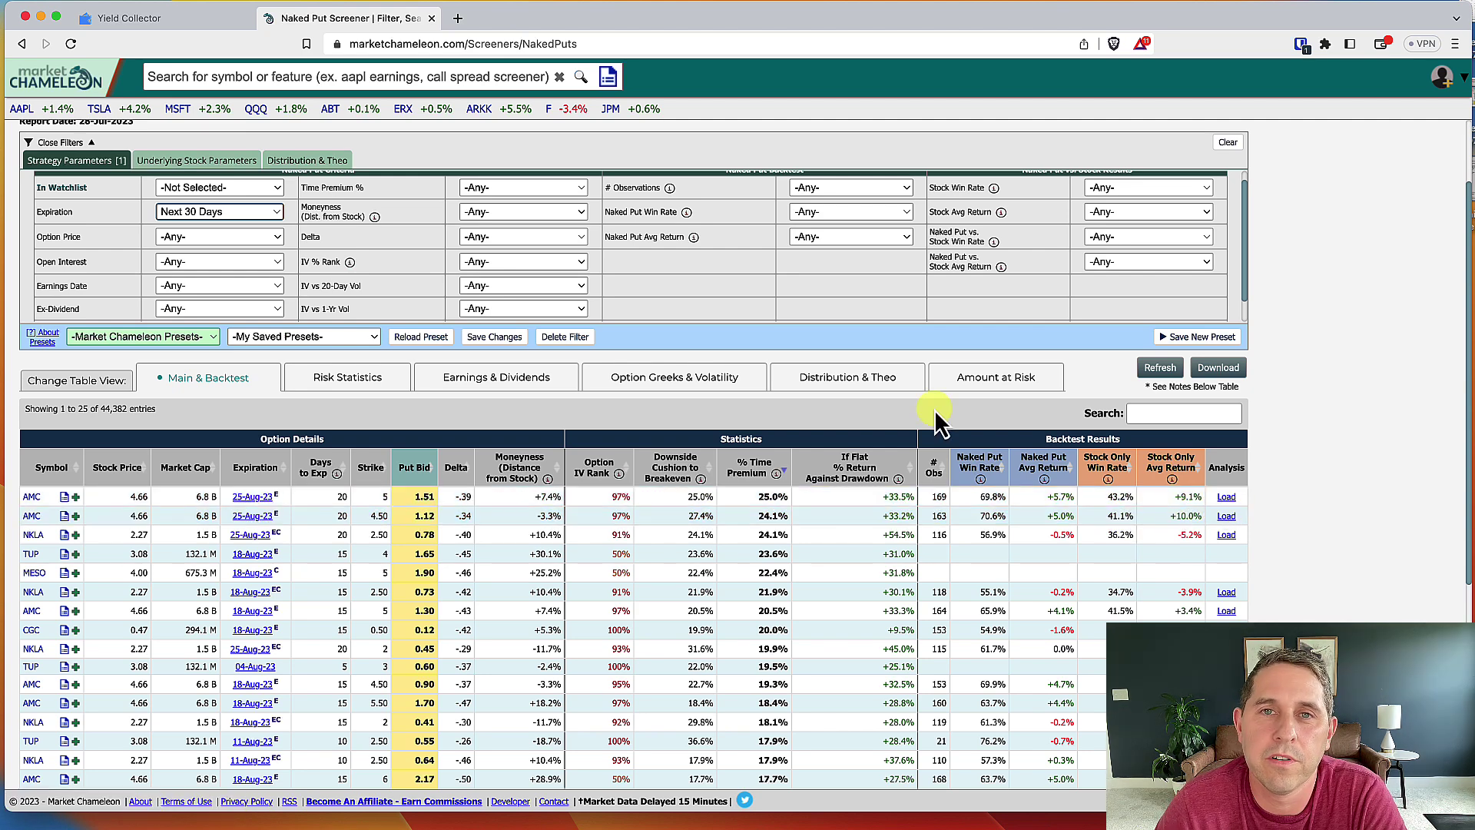
Load the AMC 25-Aug-23 strike-5 put backtest, center its popup and scroll its past trades.
click(1227, 498)
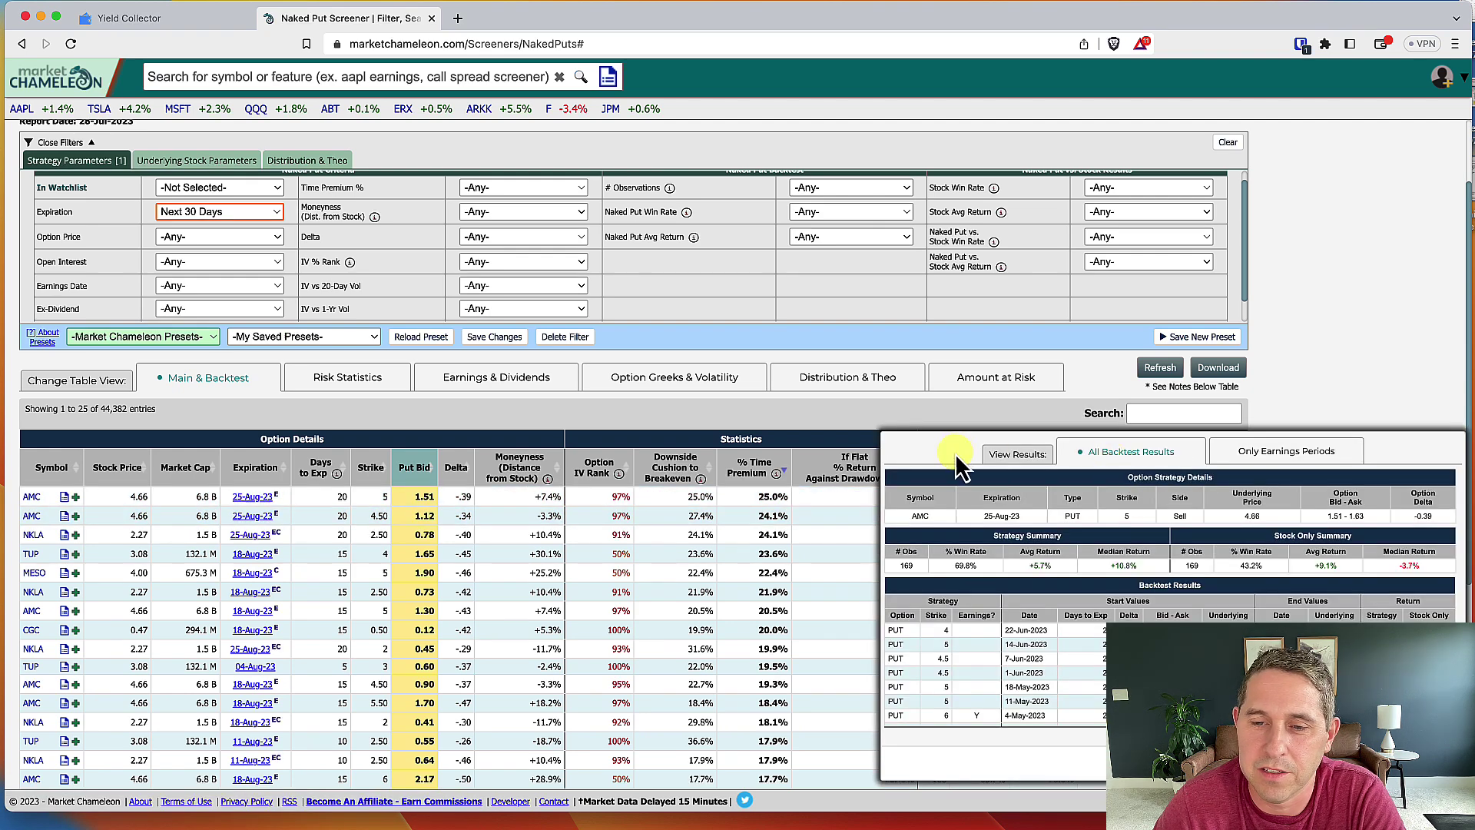
drag(887, 415, 612, 295)
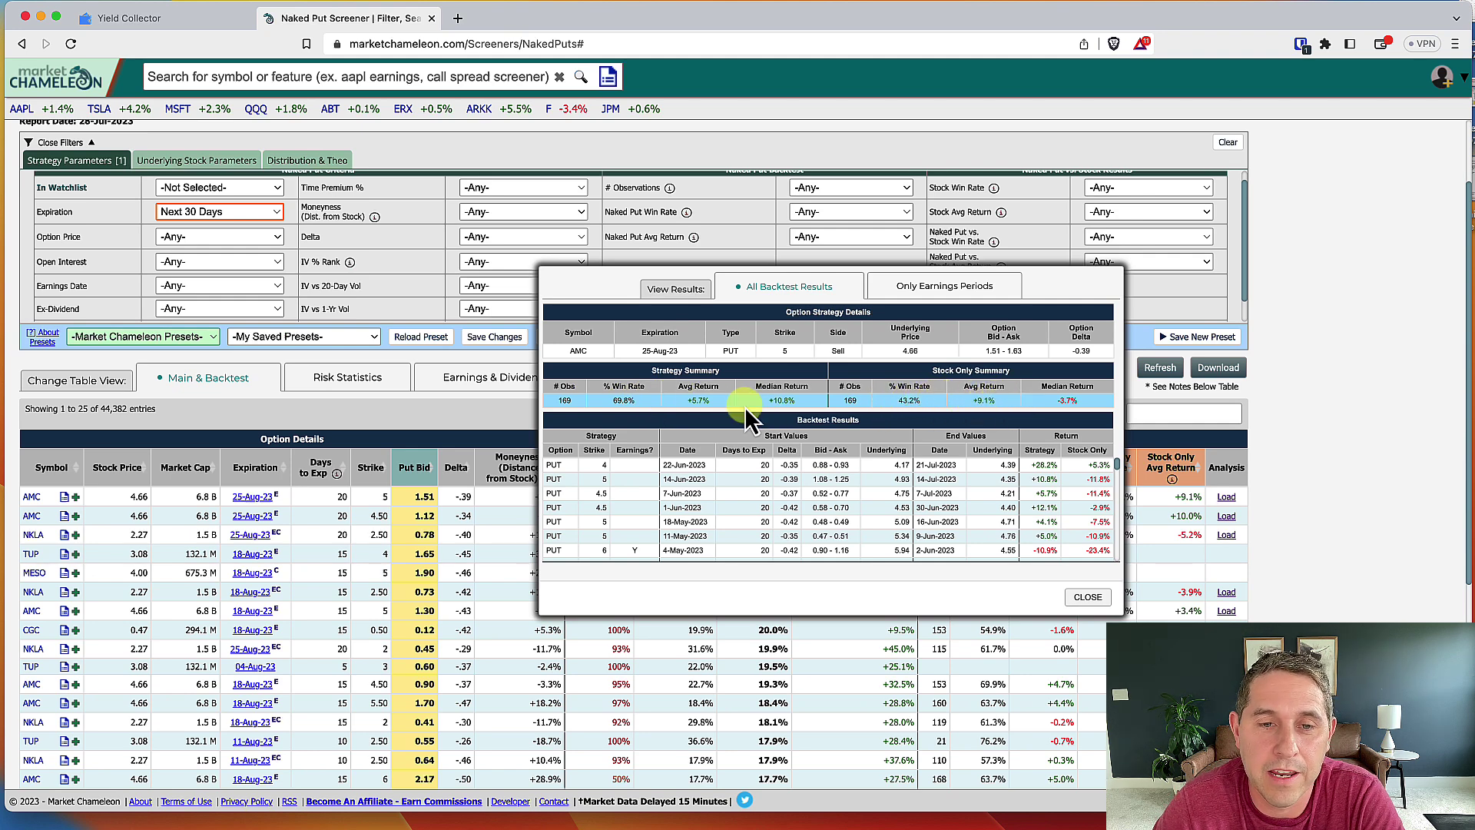
scroll(719, 482, down, 2)
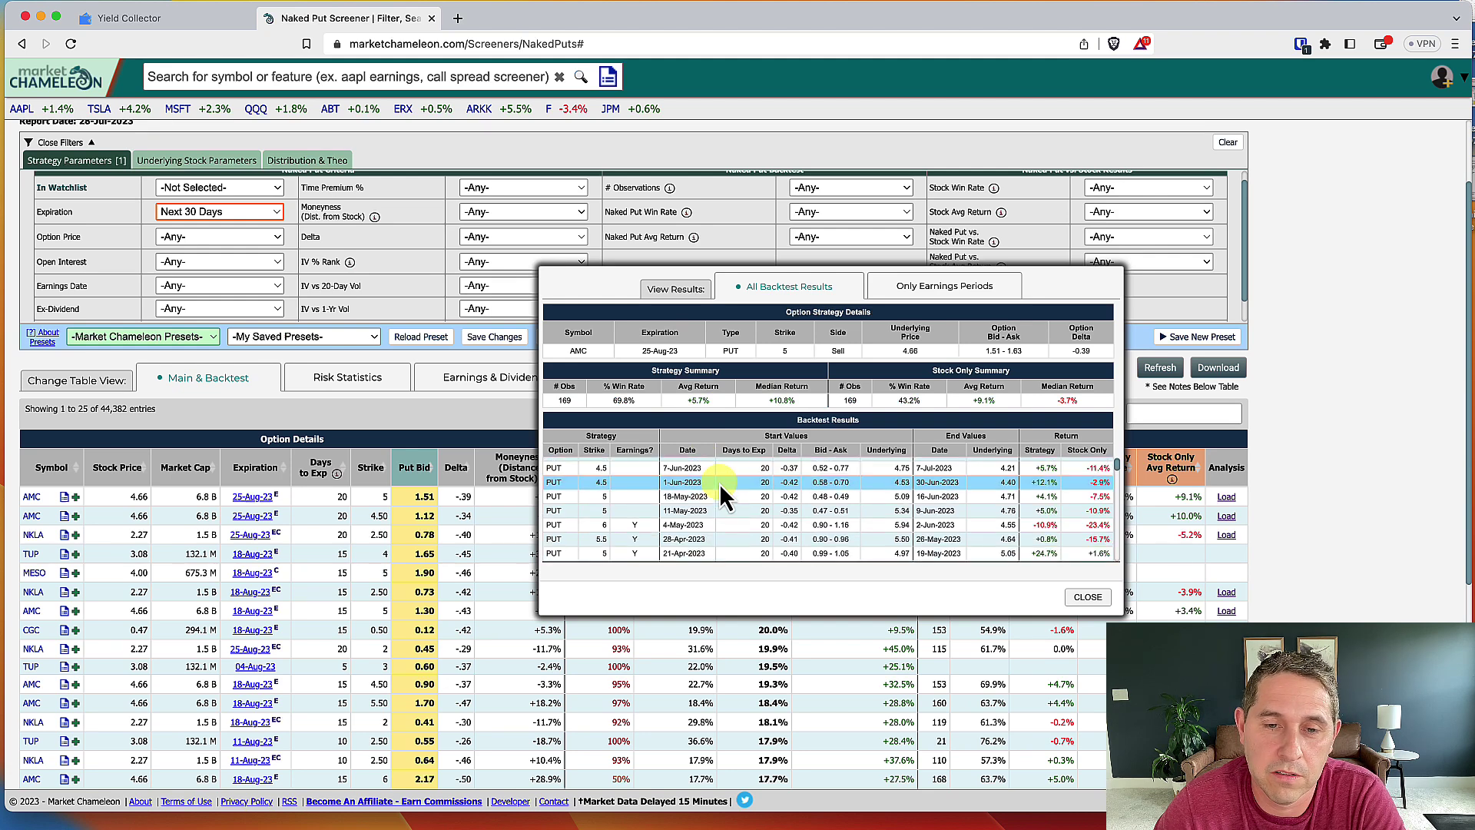
scroll(719, 483, down, 5)
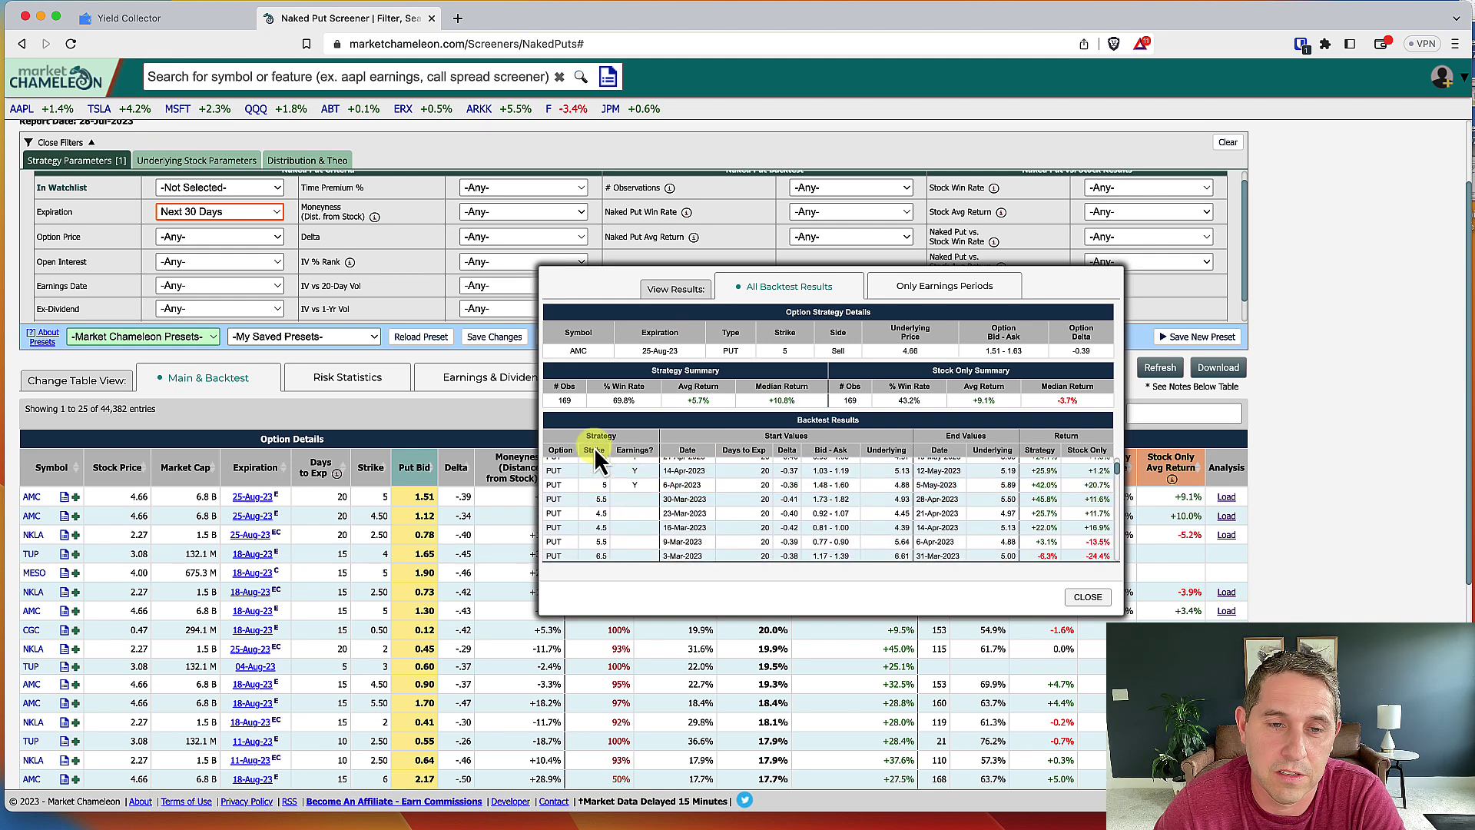
scroll(652, 504, up, 2)
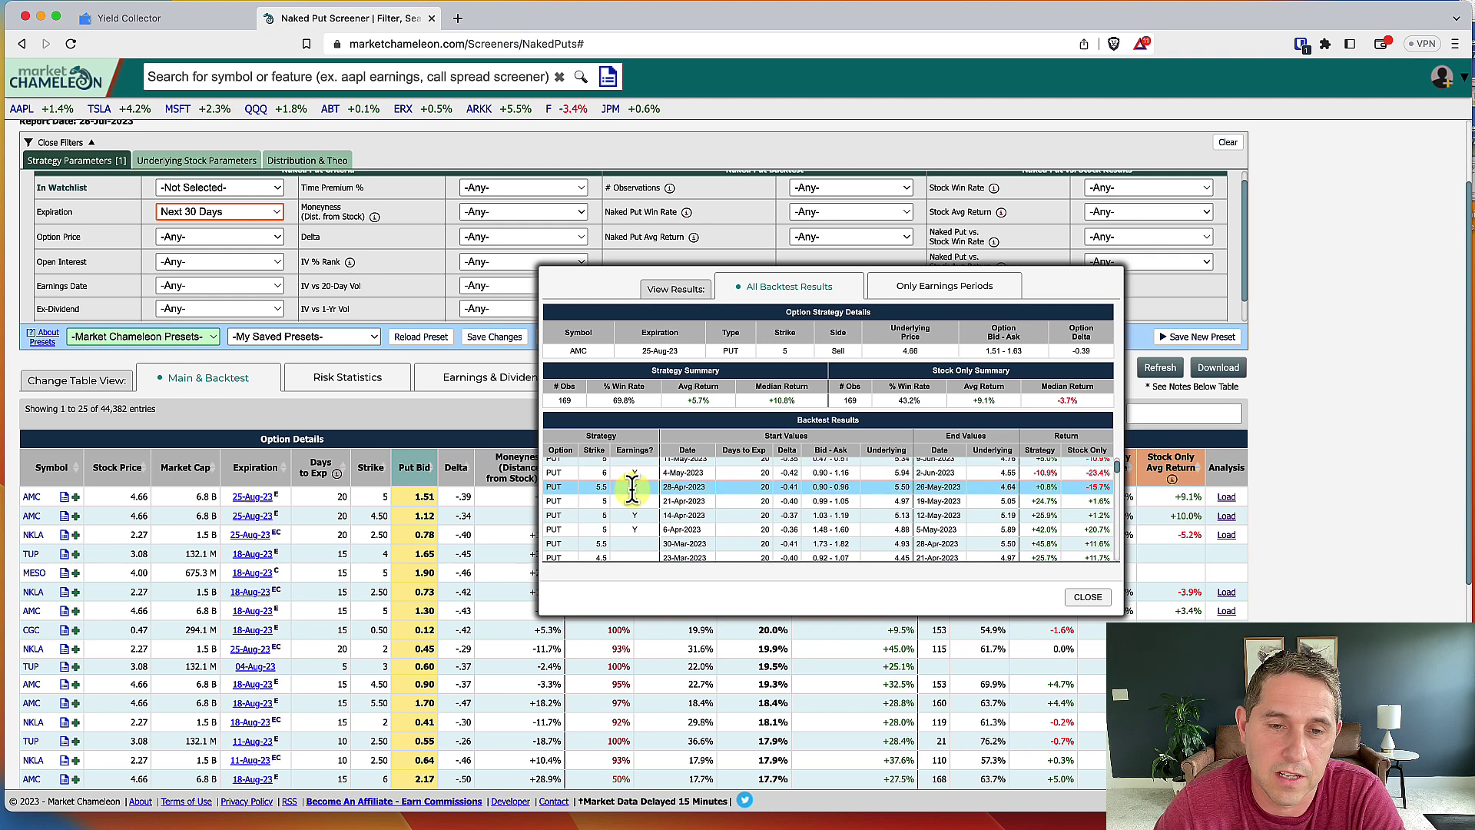
scroll(633, 483, down, 3)
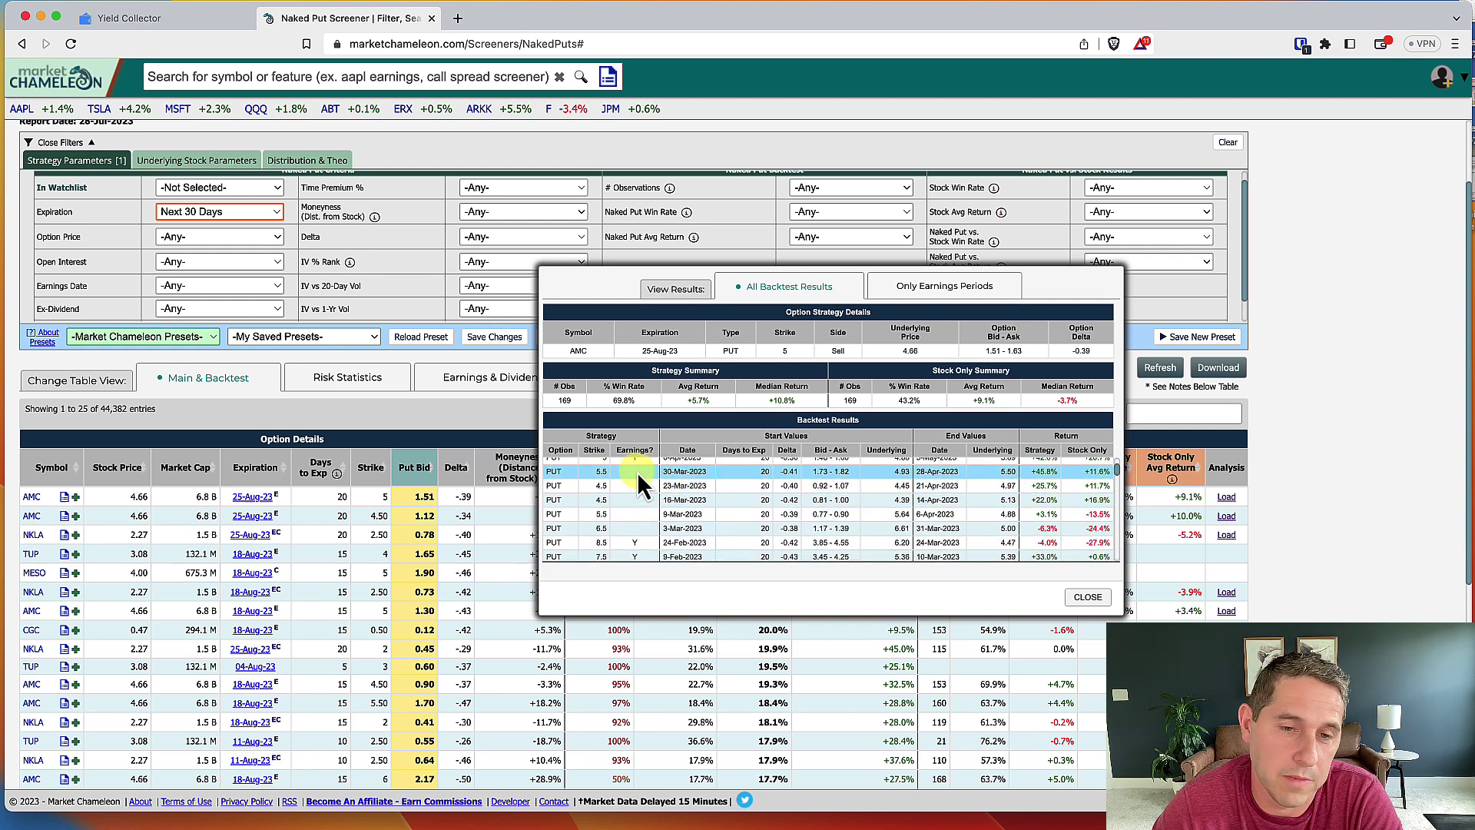
scroll(634, 477, down, 3)
scroll(635, 487, down, 15)
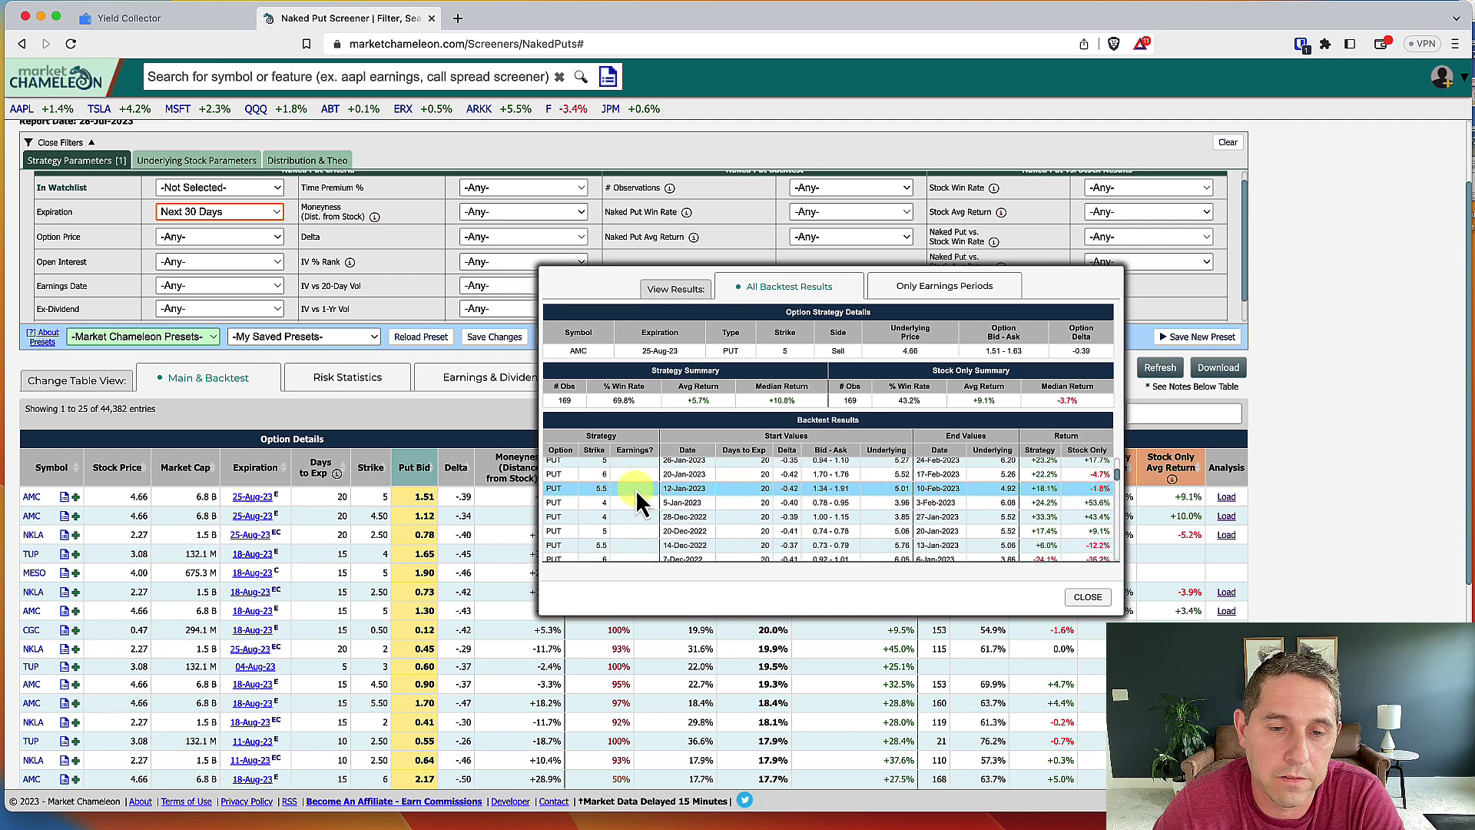
scroll(636, 490, down, 20)
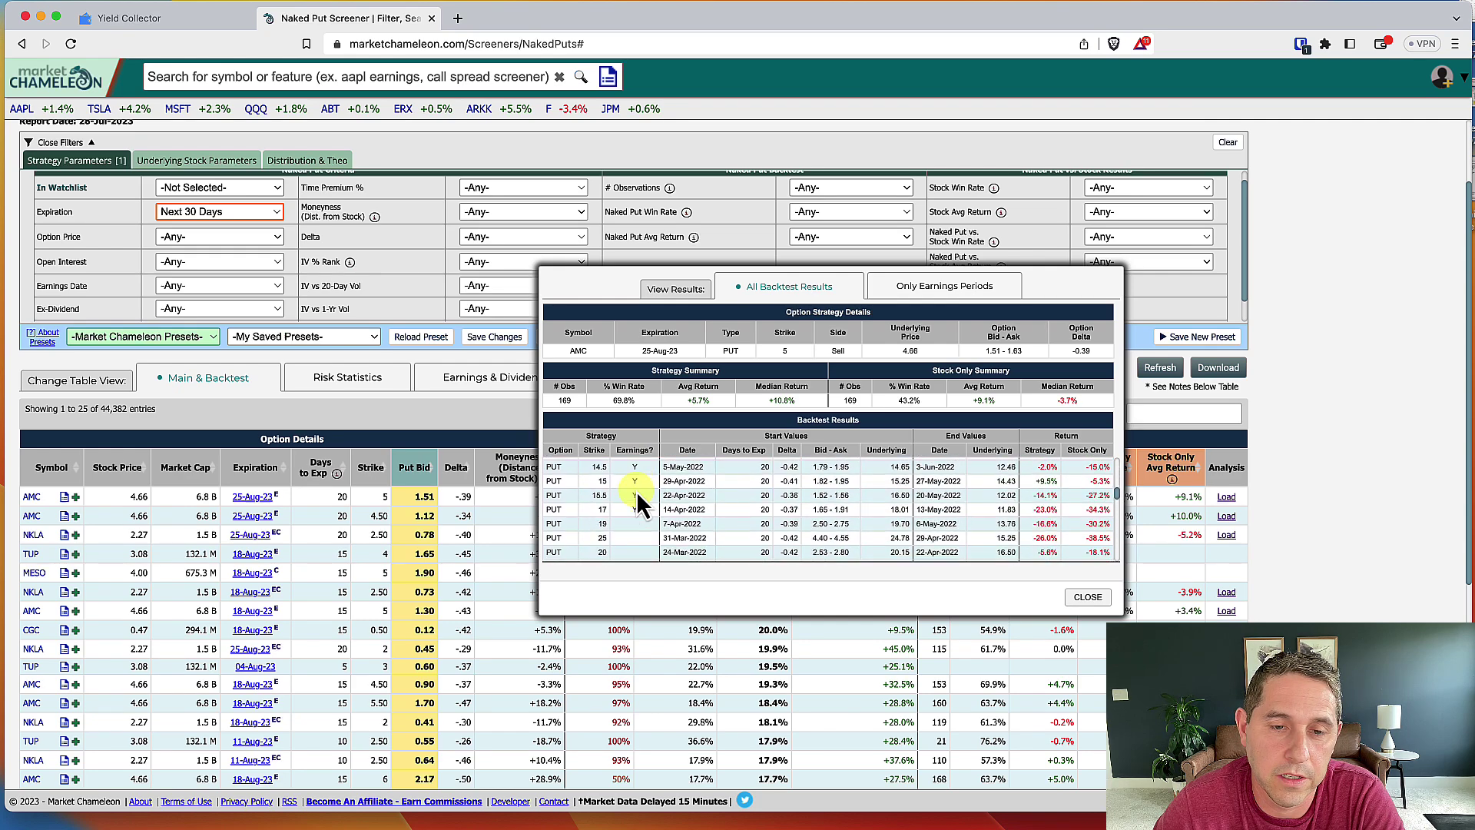
scroll(636, 489, up, 20)
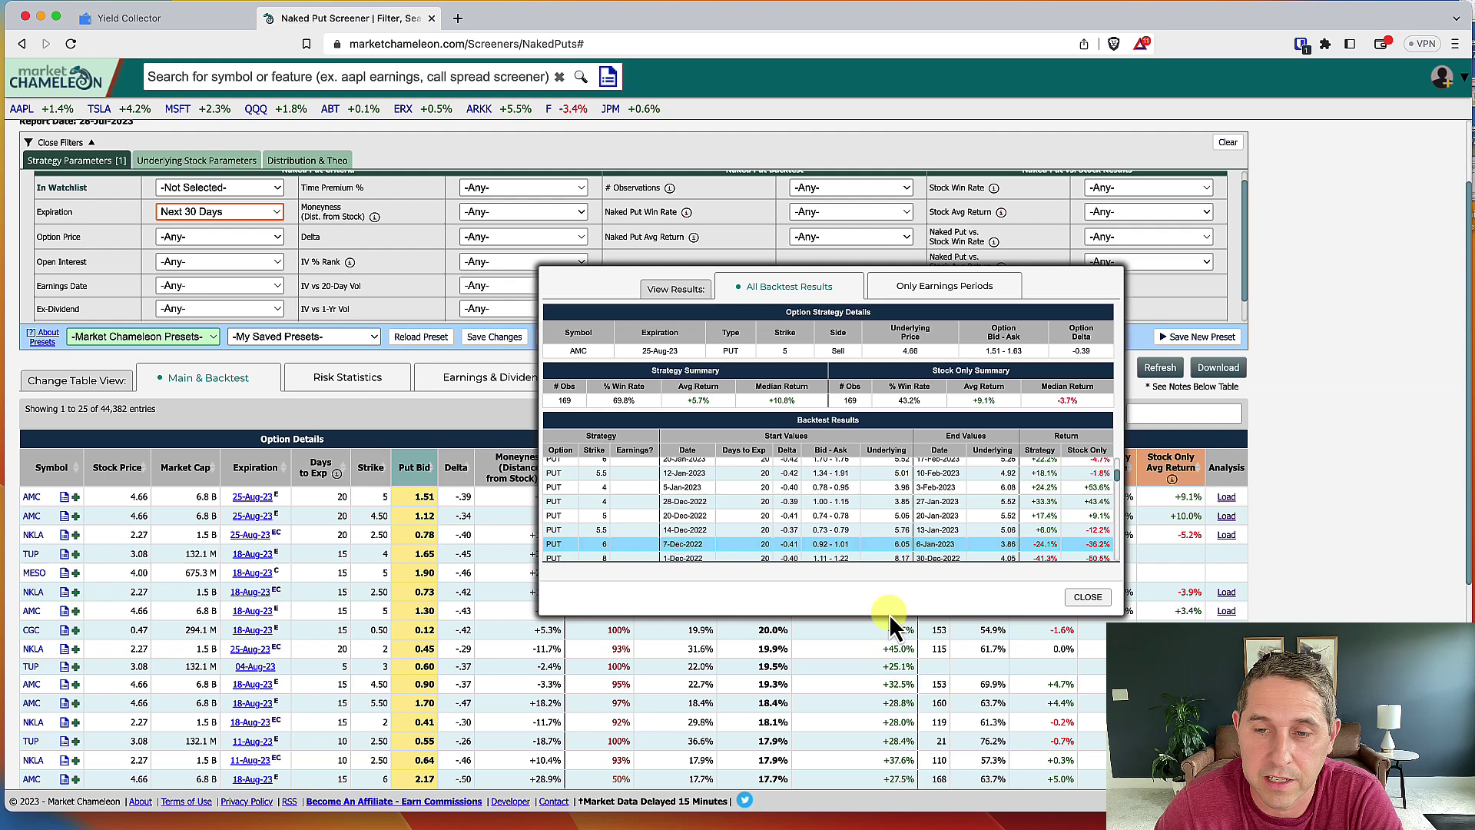
scroll(1054, 505, up, 1)
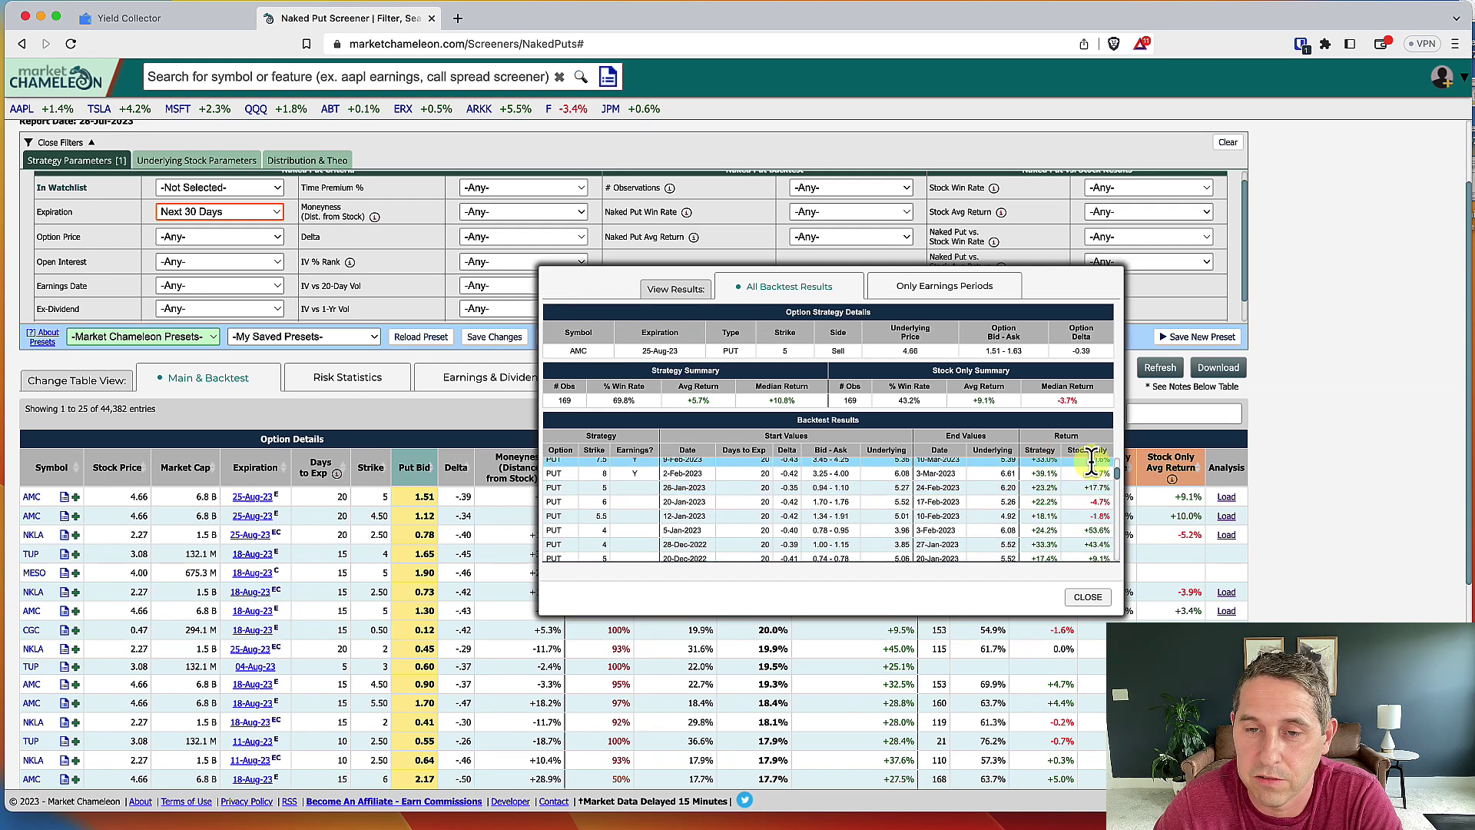
scroll(1054, 483, up, 10)
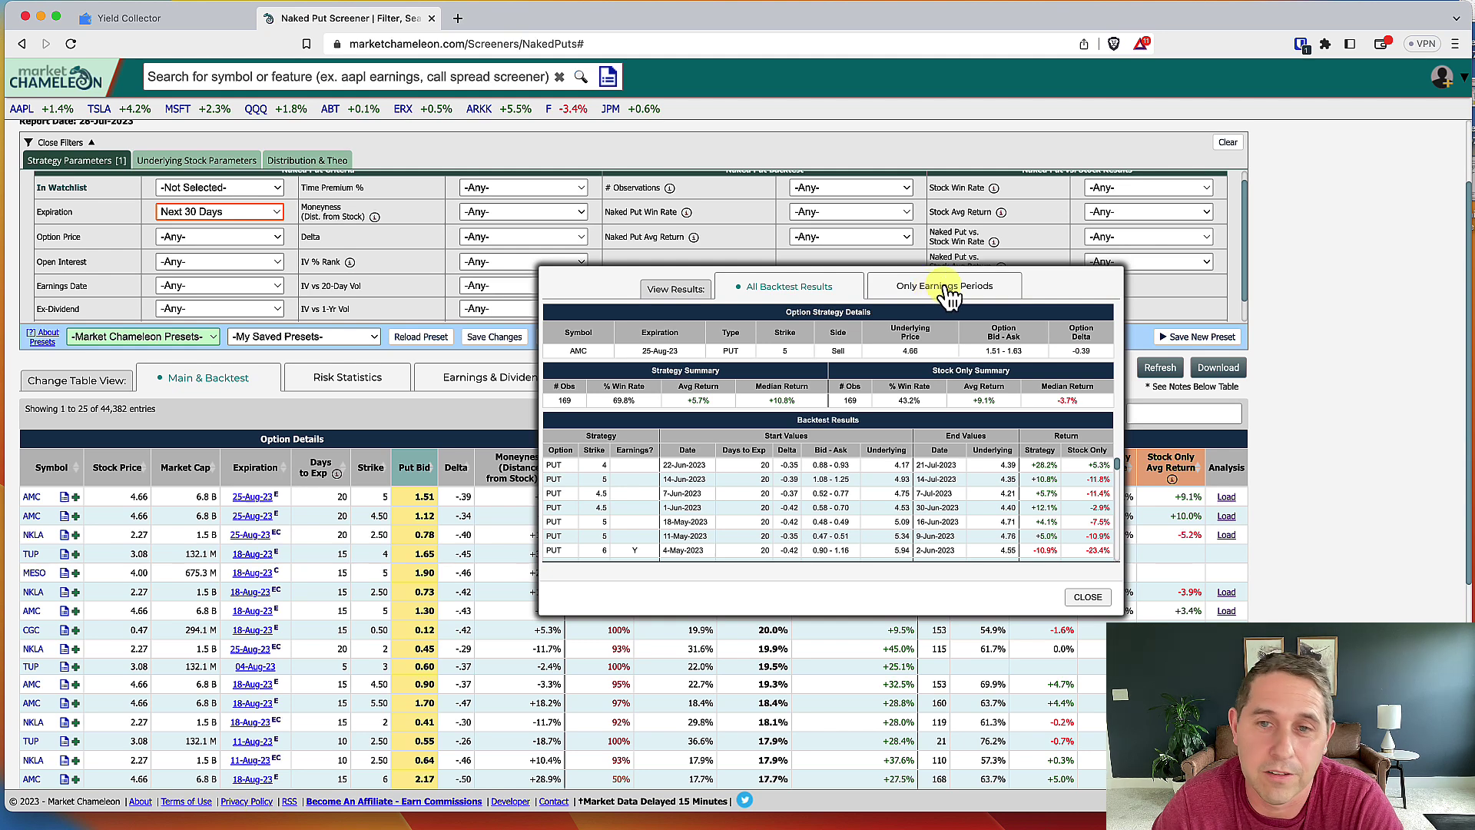
Compare AMC's earnings-only backtest (65 obs, 75.4% win rate) with all periods, then close it.
click(949, 298)
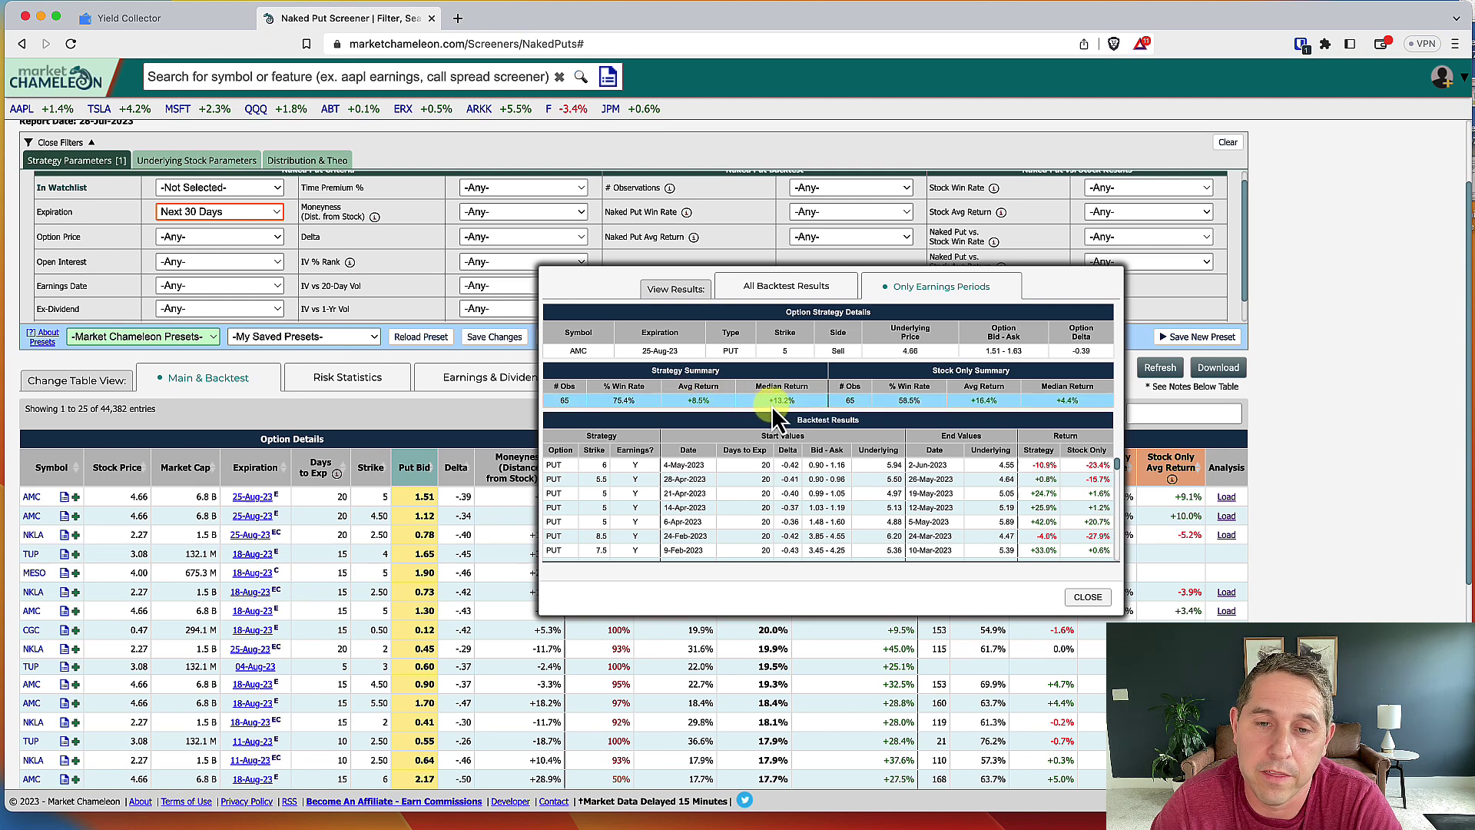
click(791, 289)
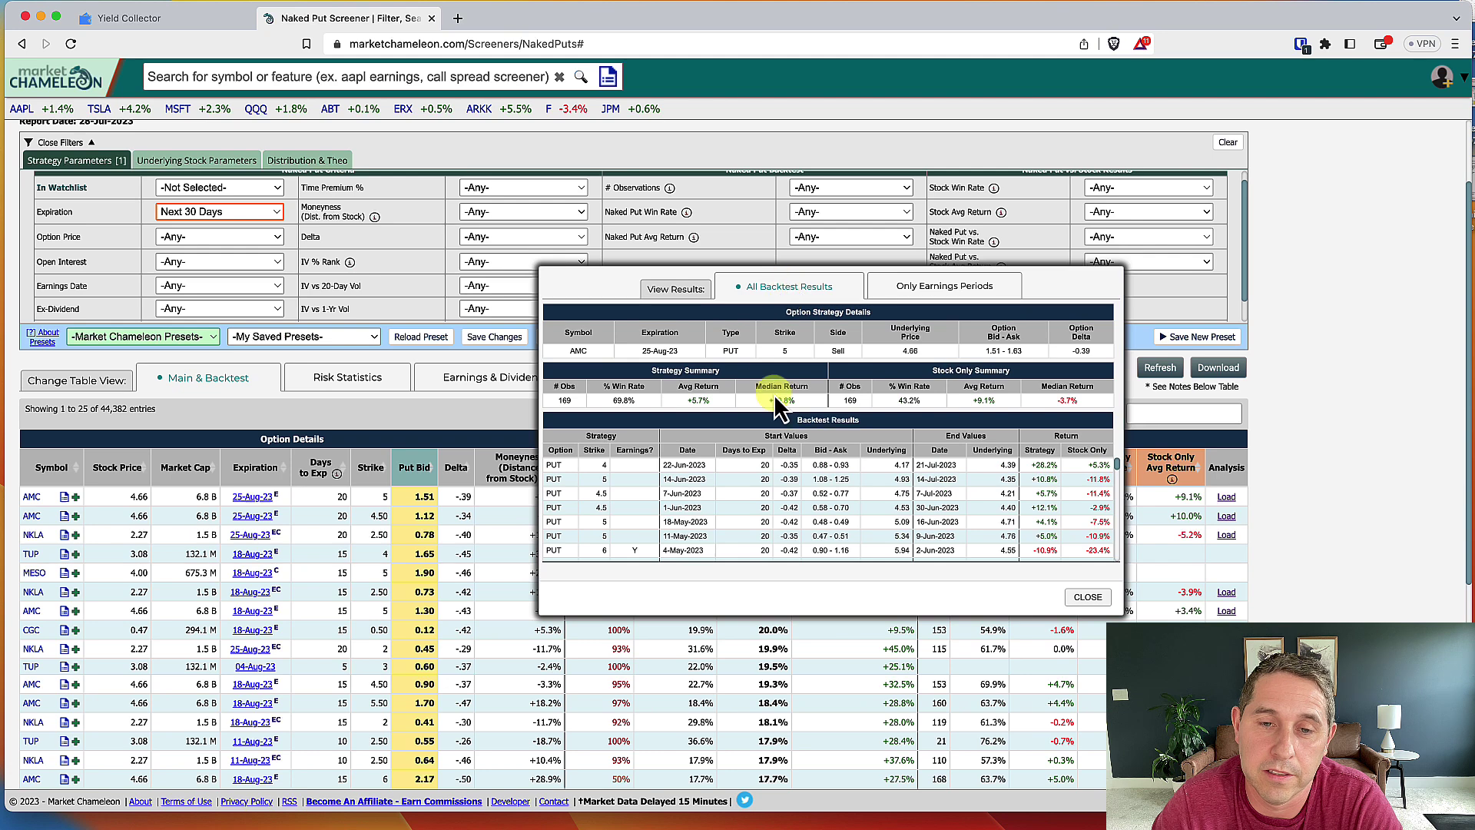
click(938, 290)
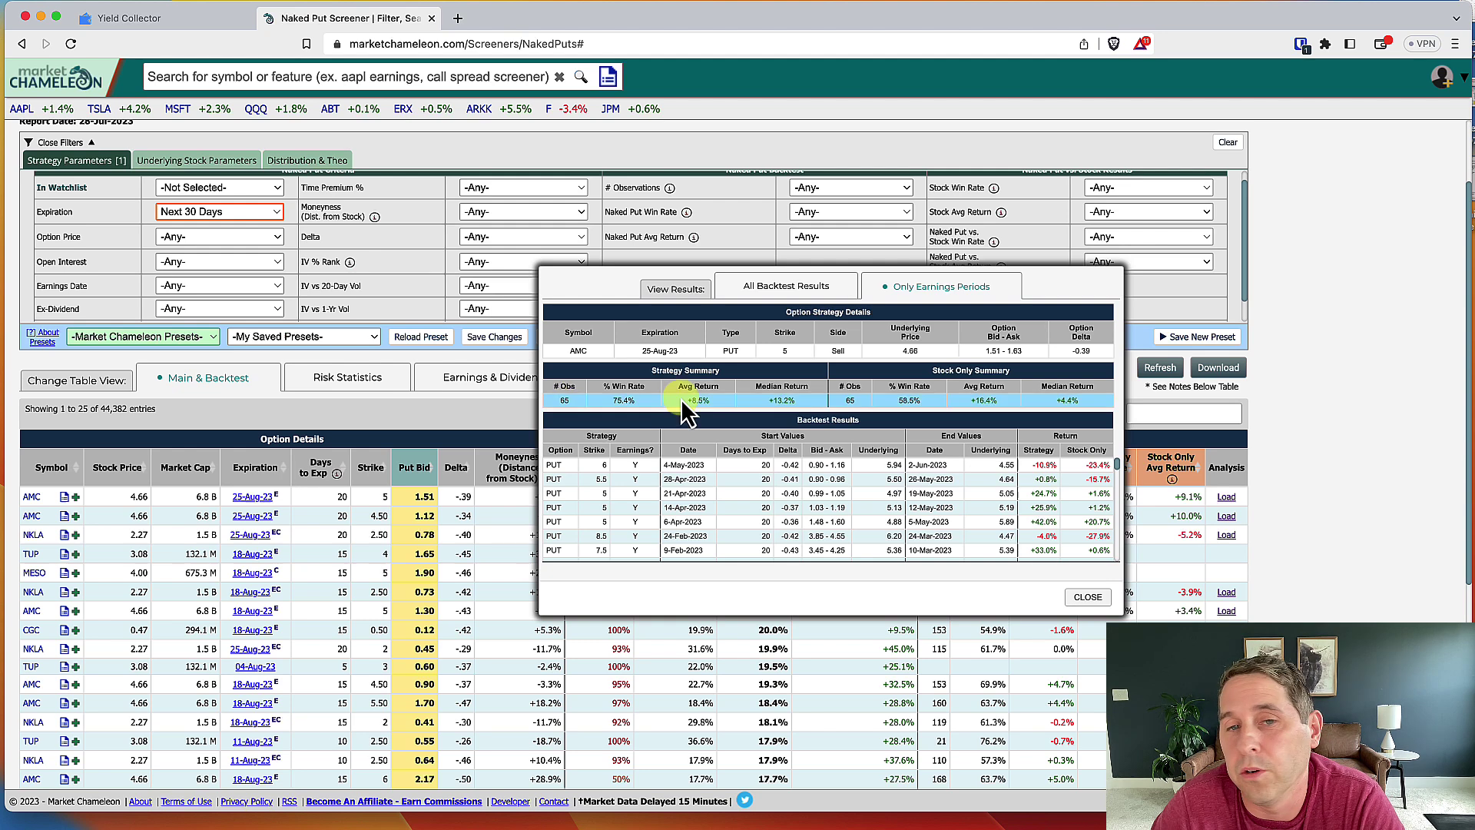
click(773, 296)
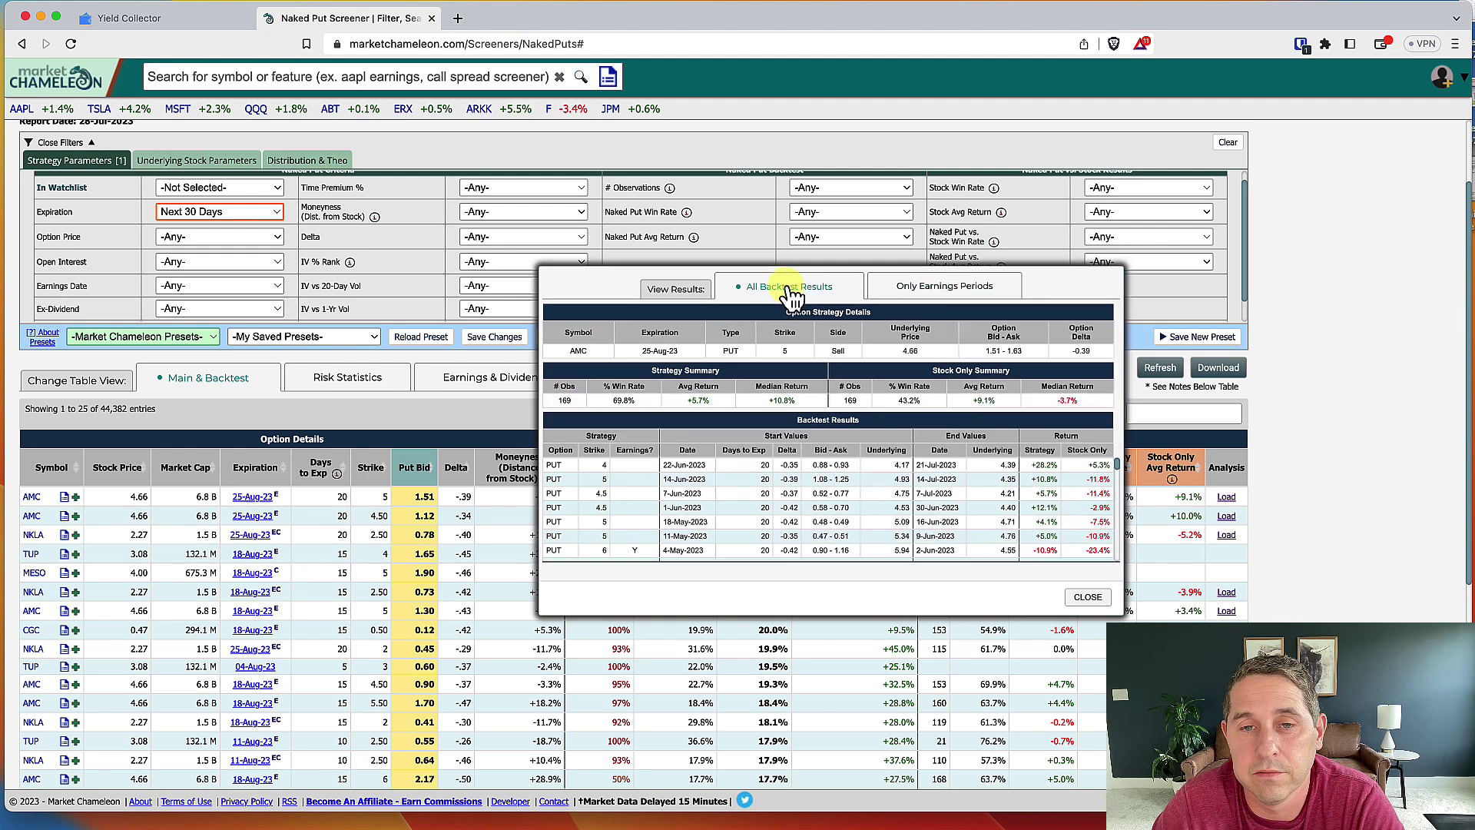
click(931, 286)
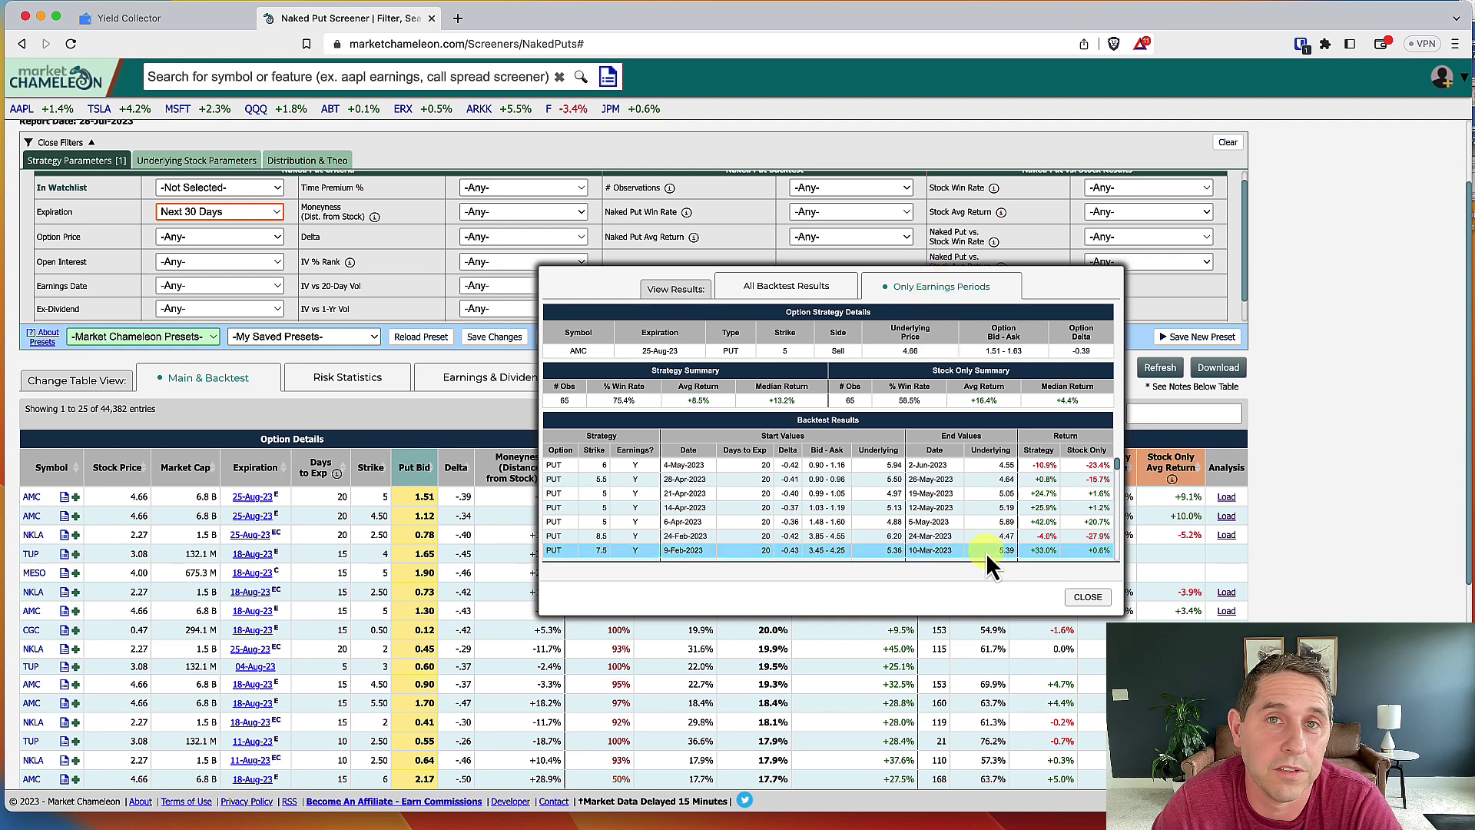
click(1088, 596)
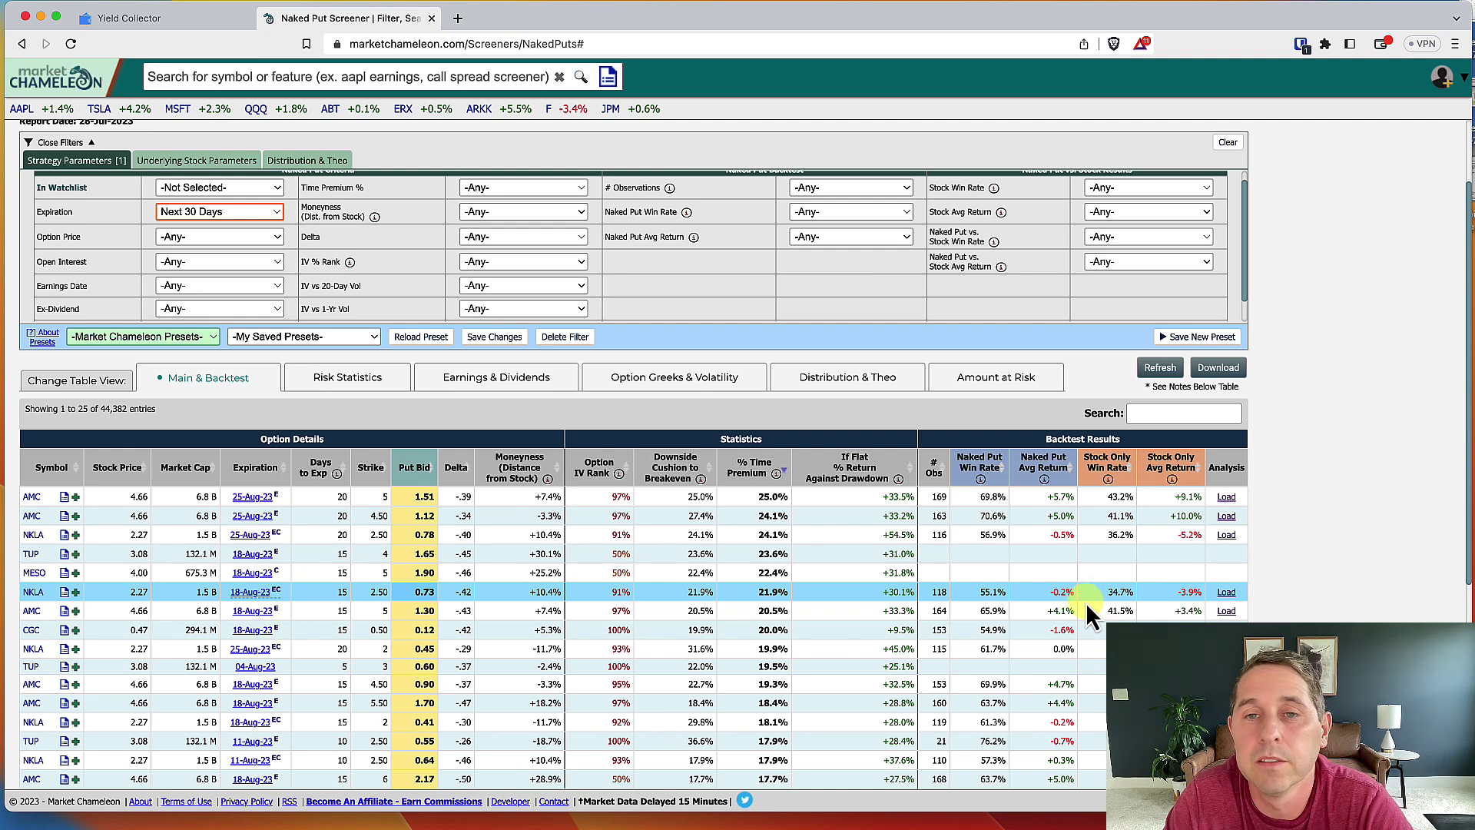
mouse_move(1113, 489)
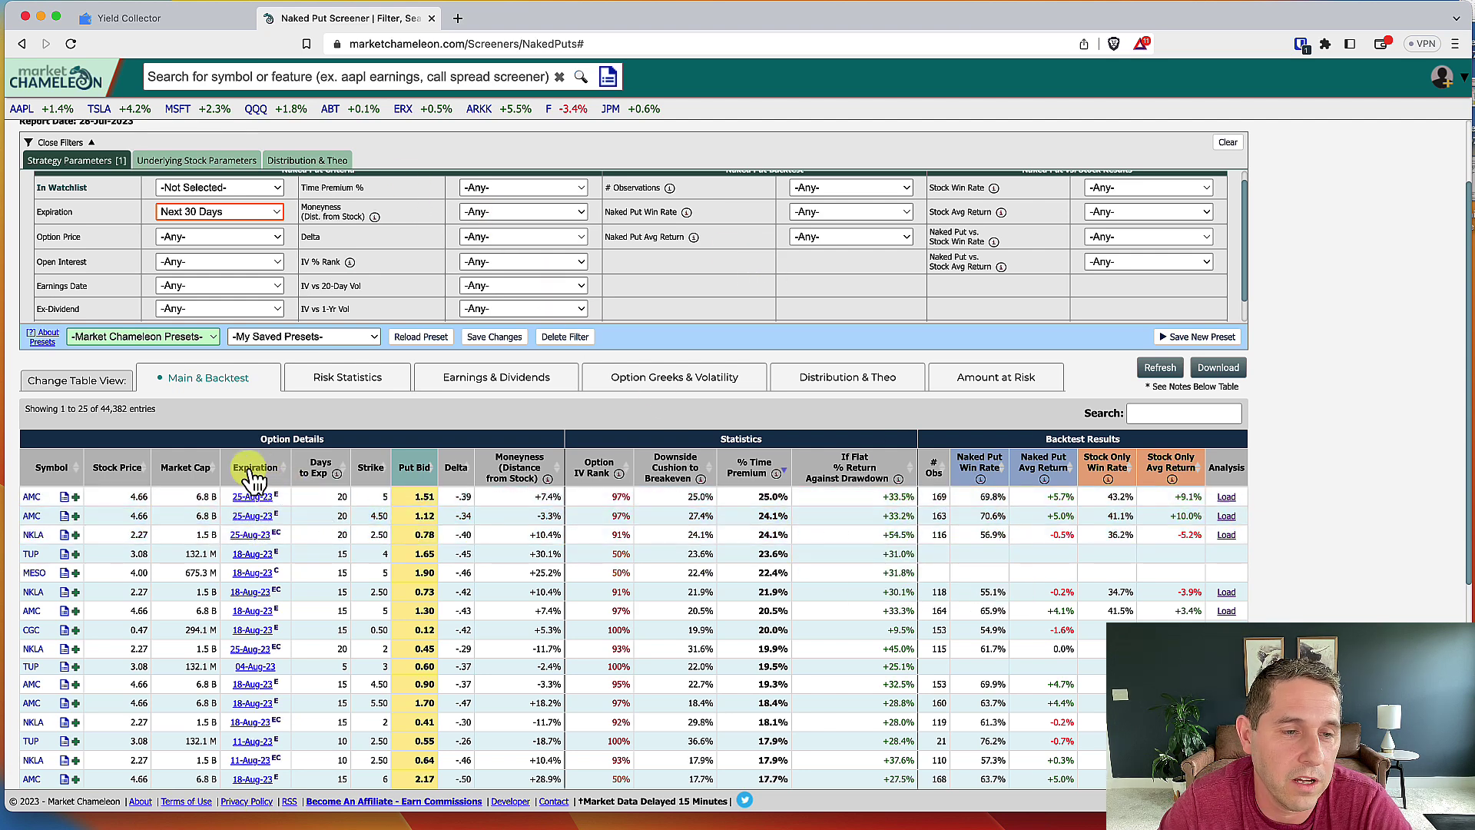
mouse_move(250, 538)
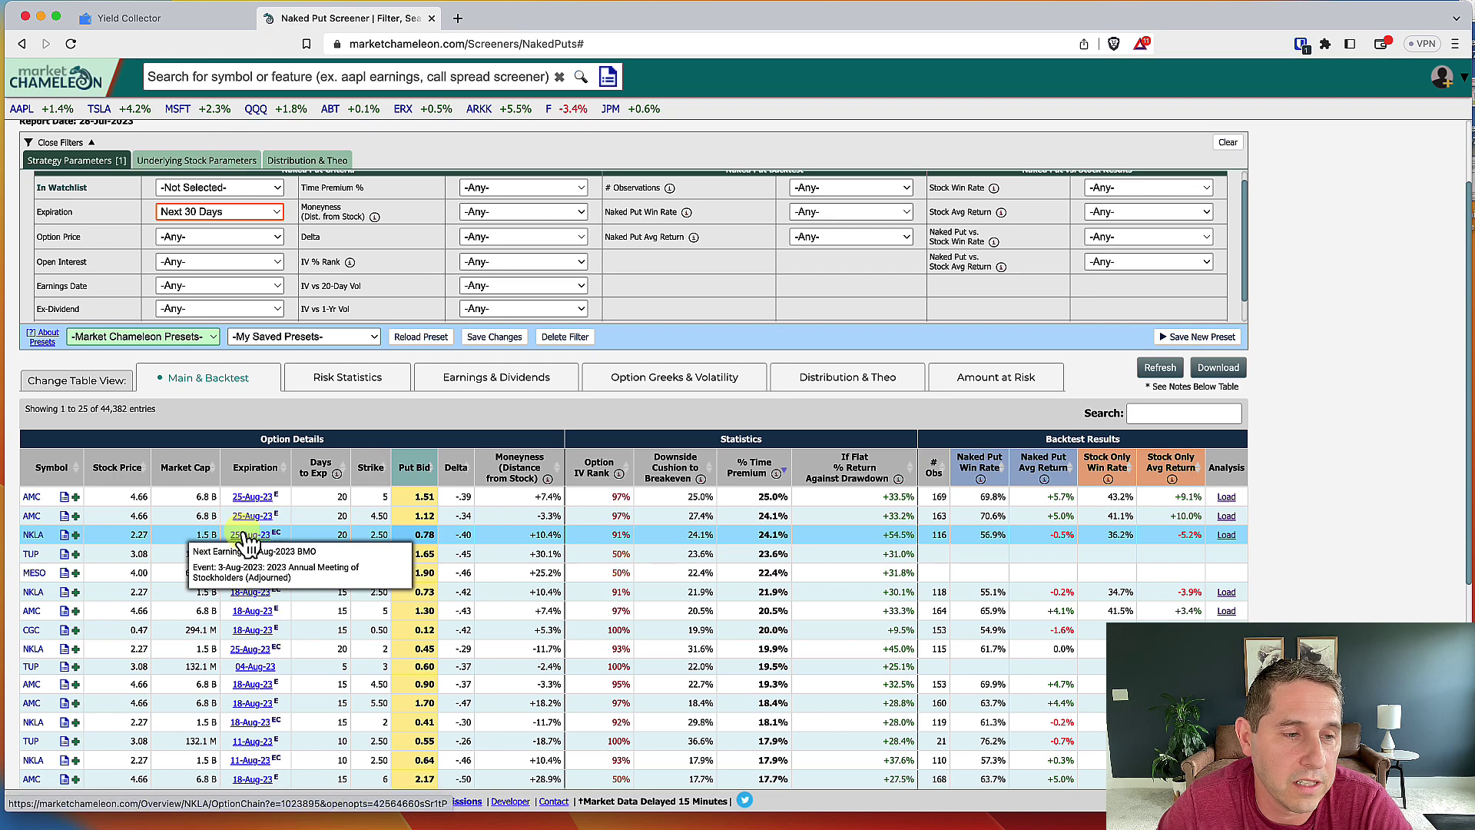
click(252, 517)
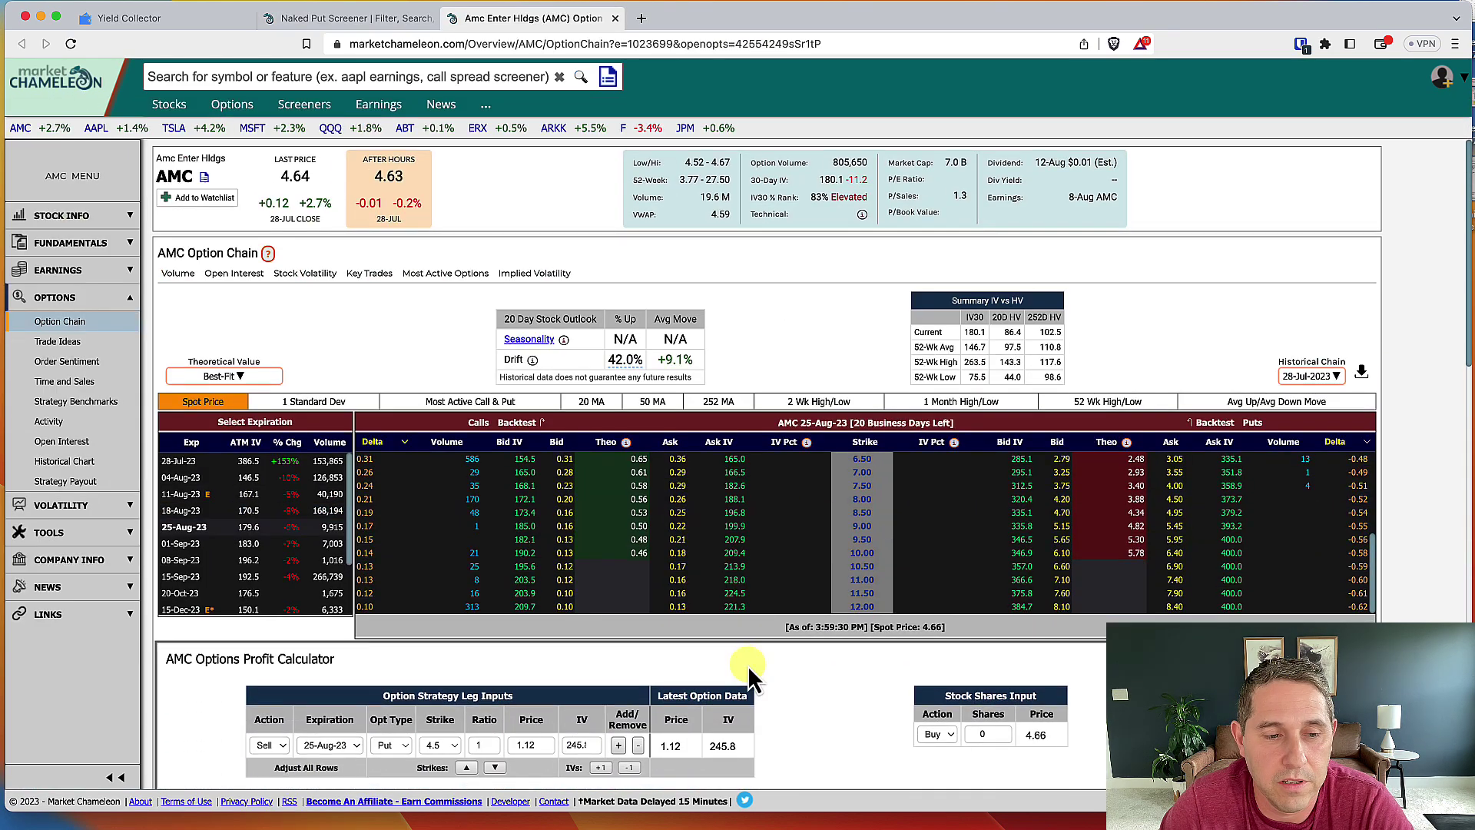
scroll(748, 665, down, 5)
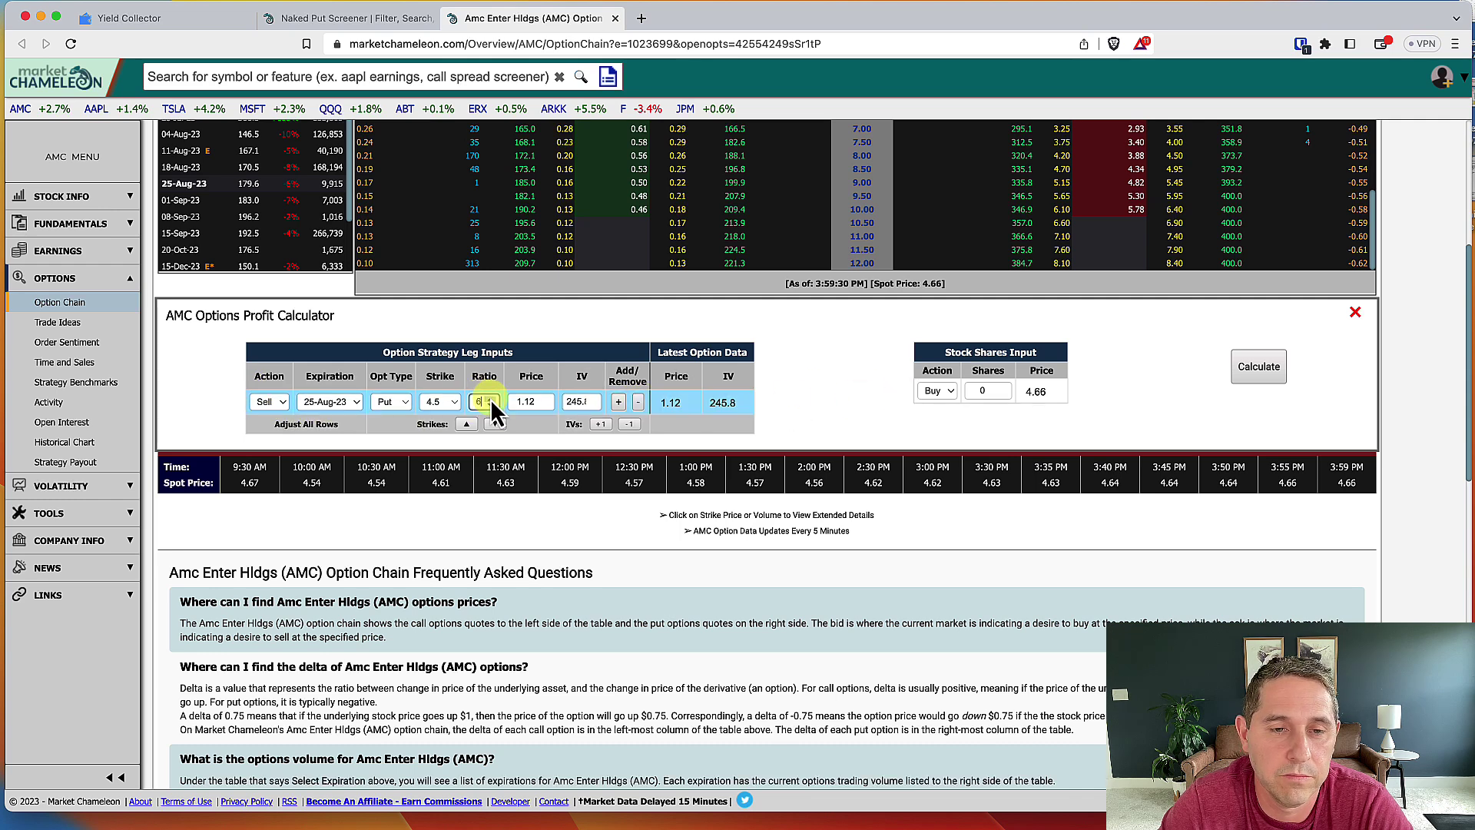
click(1258, 367)
scroll(1092, 399, down, 3)
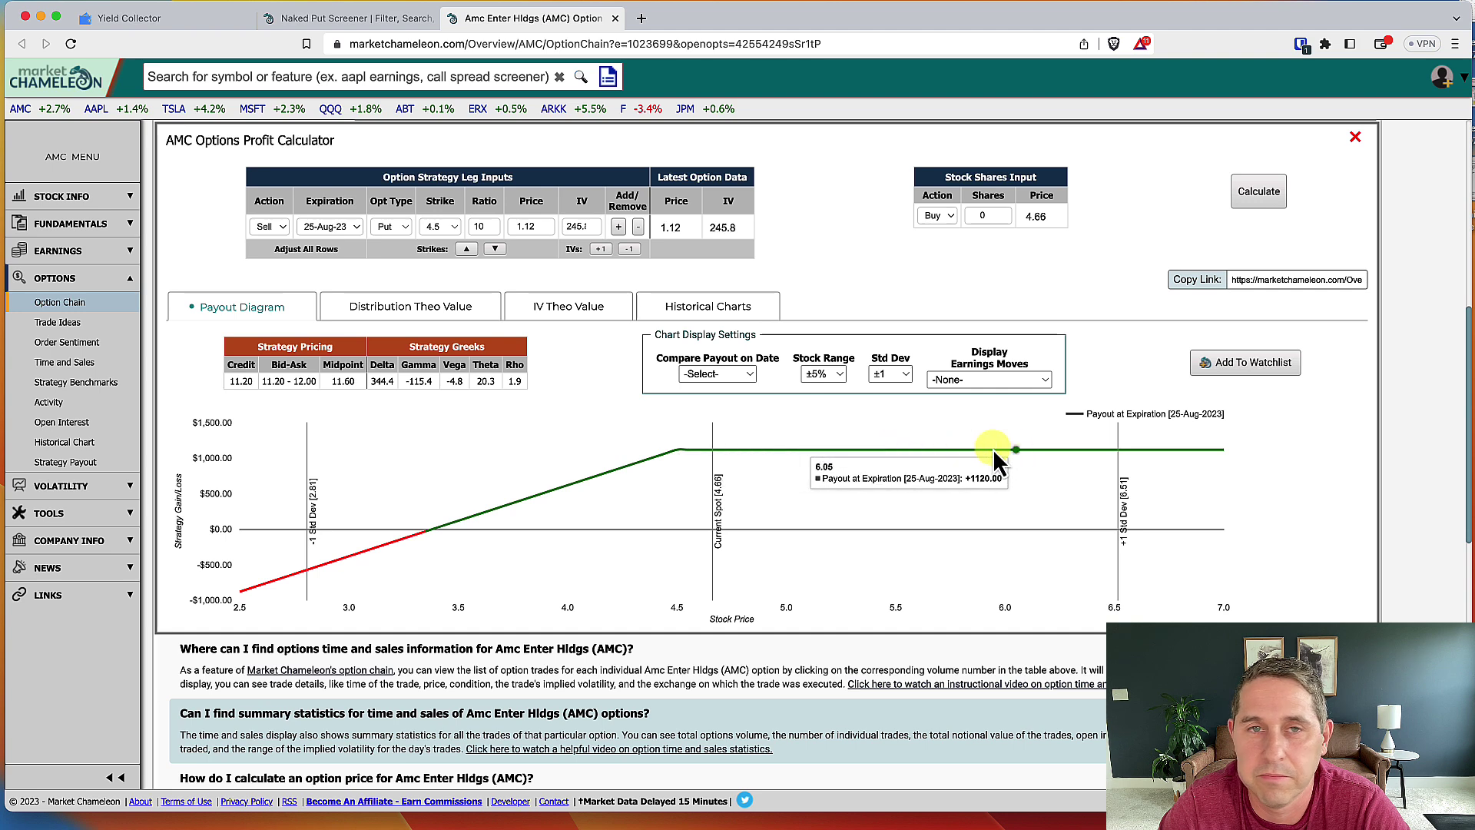
key(super+w)
Limit the screener to puts expiring 04-Aug-23.
scroll(699, 289, up, 1)
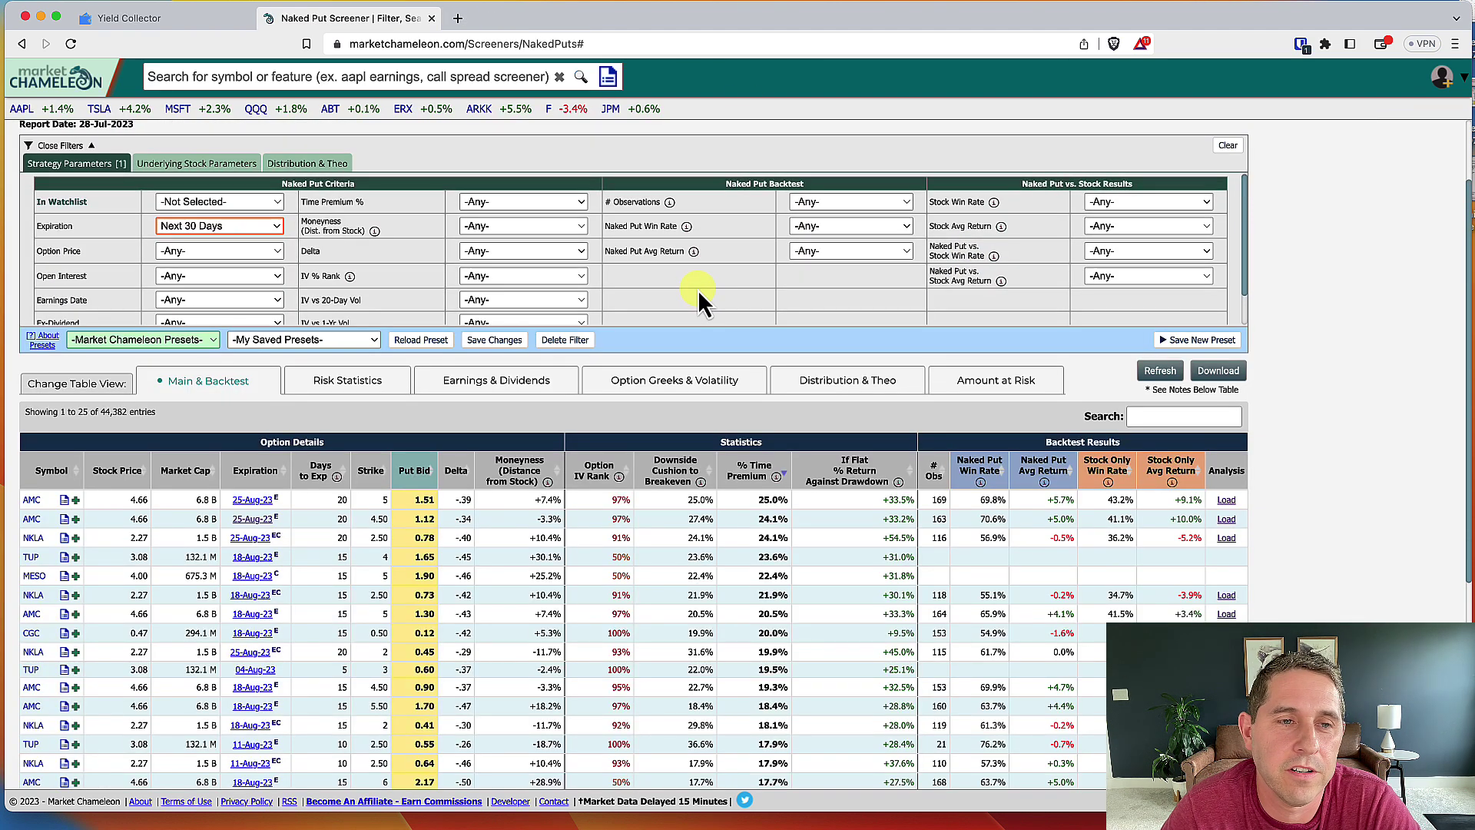
scroll(680, 329, up, 2)
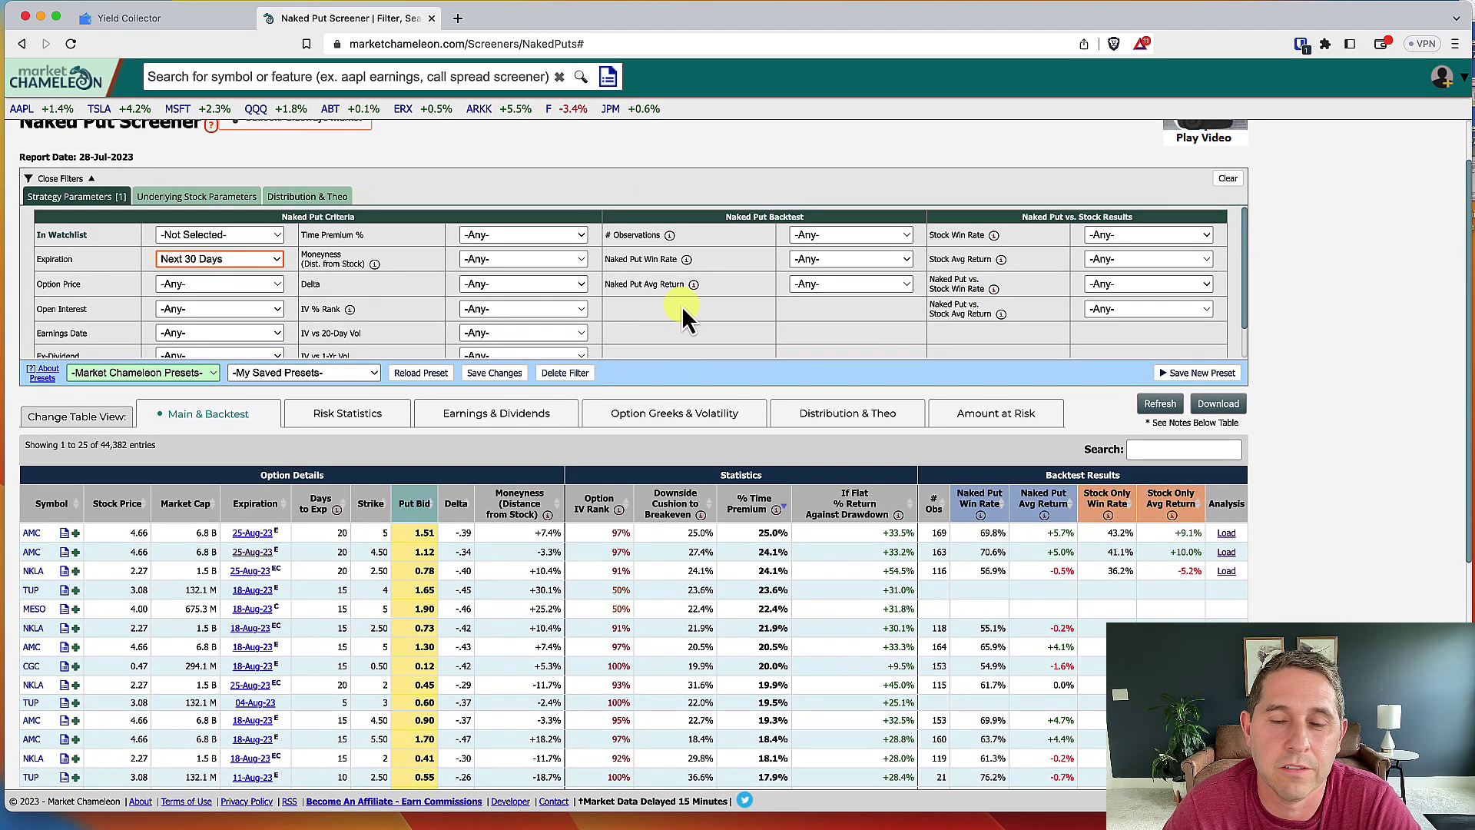
scroll(680, 306, down, 1)
scroll(680, 306, down, 1)
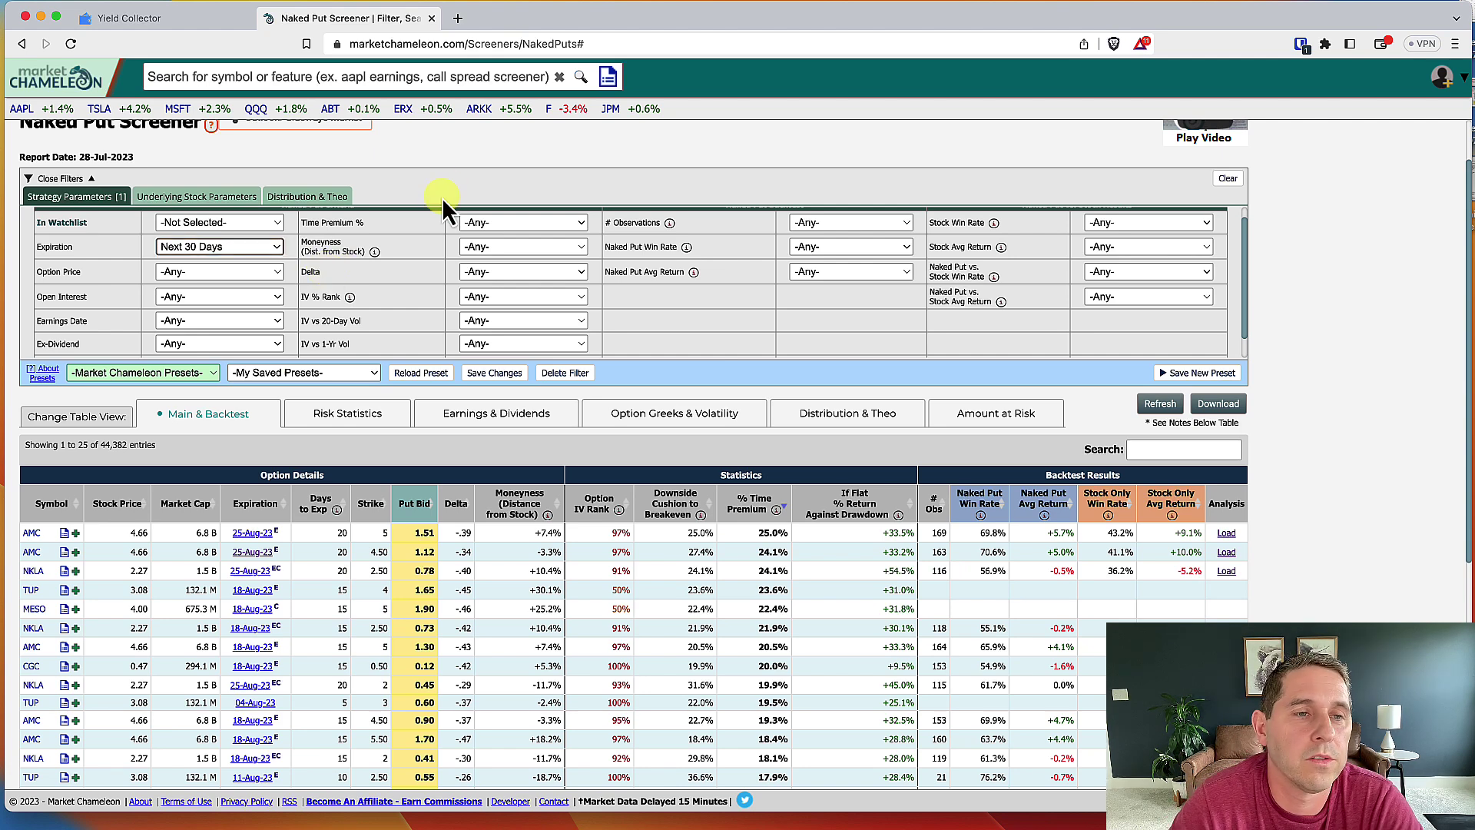
click(228, 247)
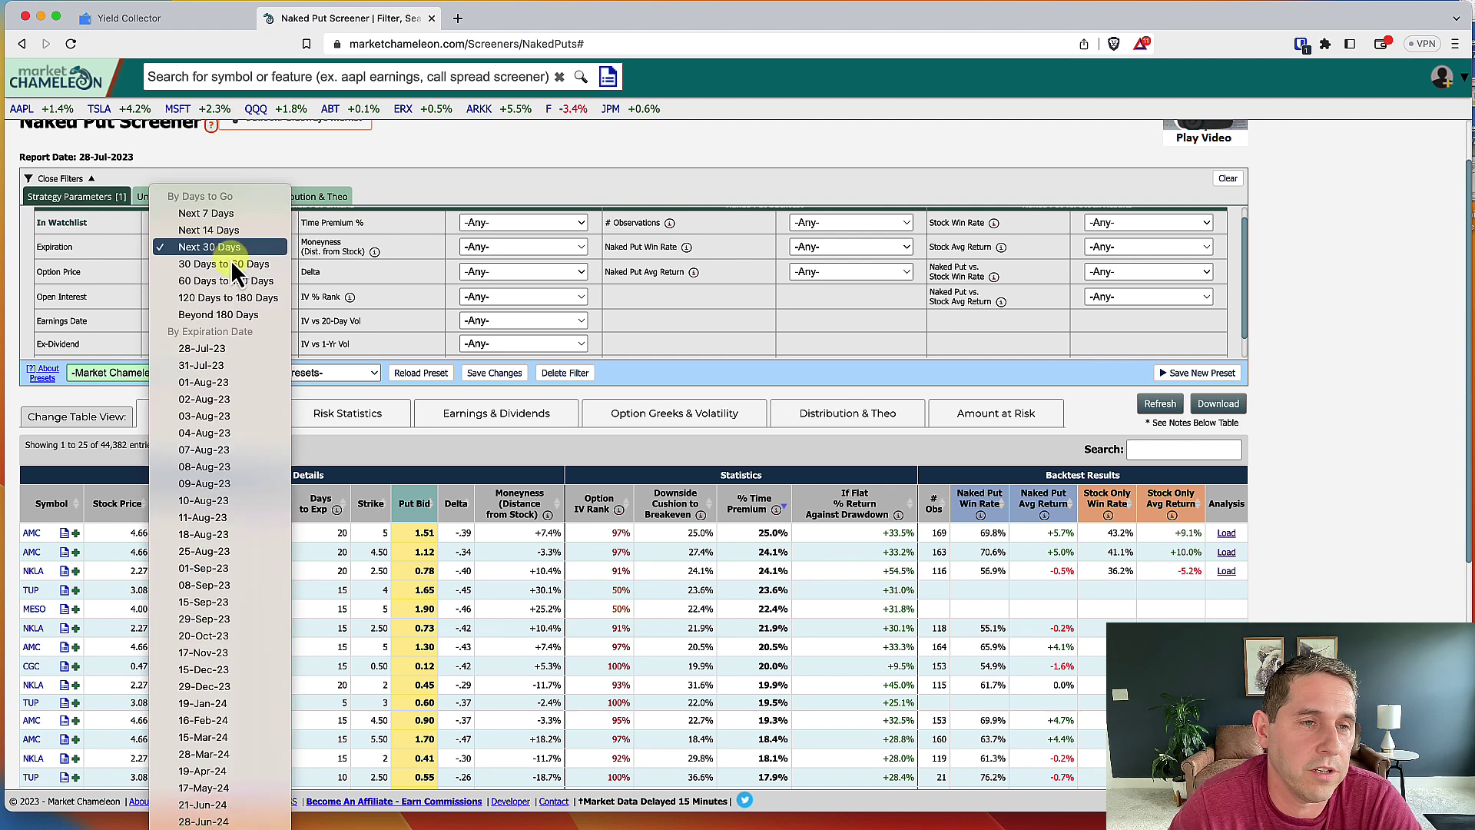
click(214, 432)
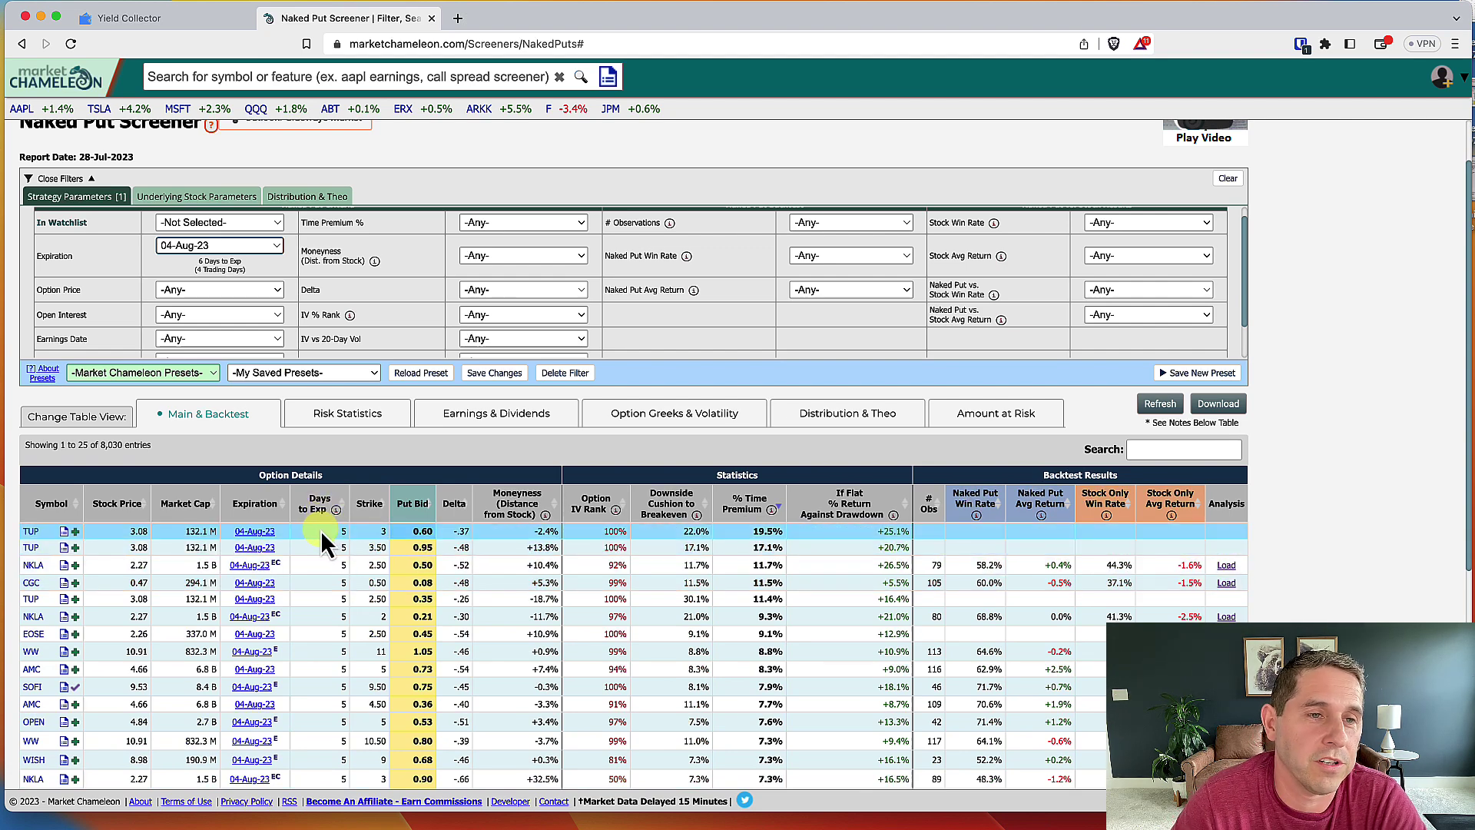
Require option price over 0.10 and open interest over 100.
scroll(265, 335, up, 1)
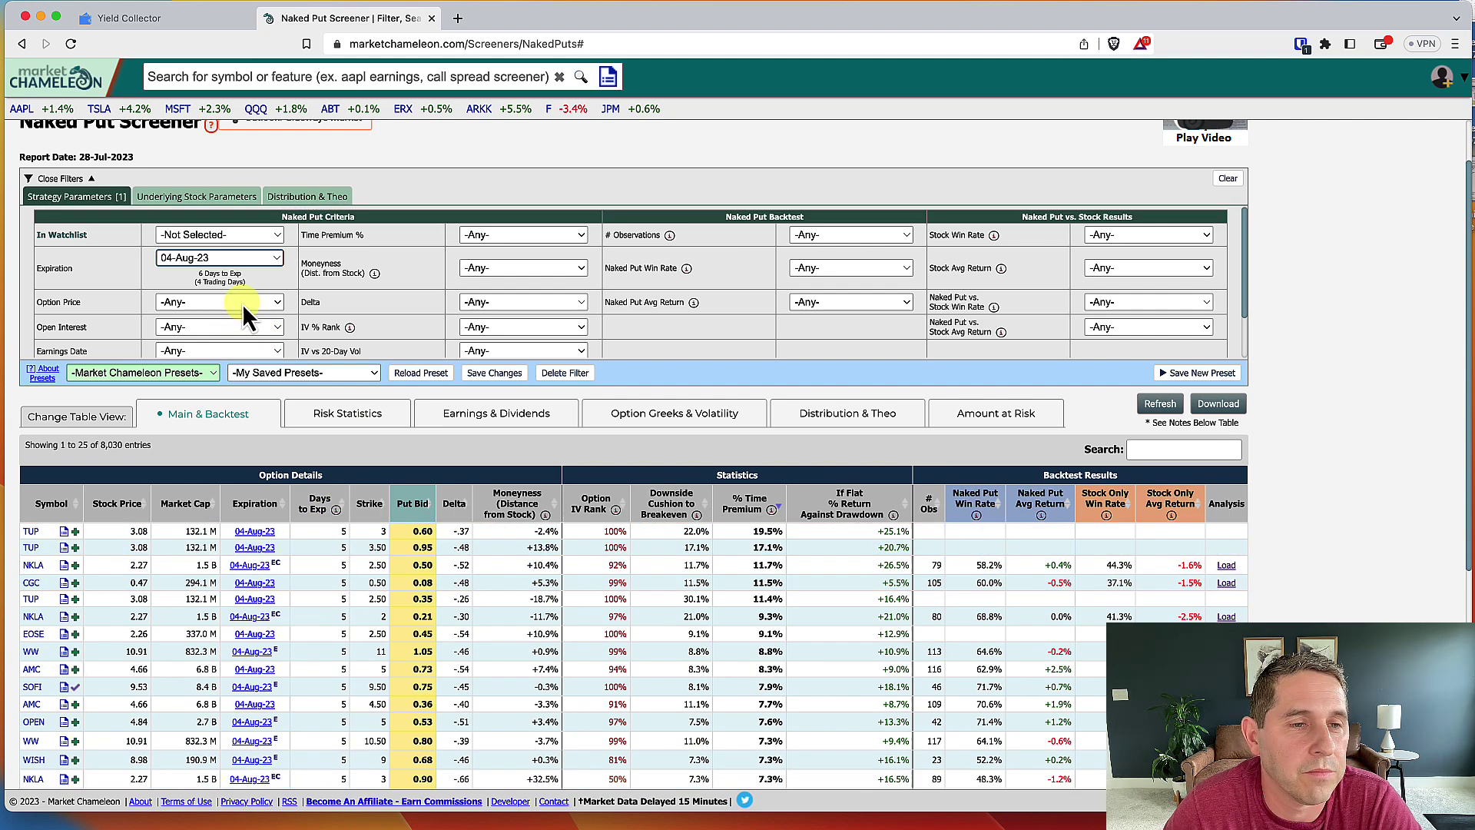
click(243, 302)
click(242, 321)
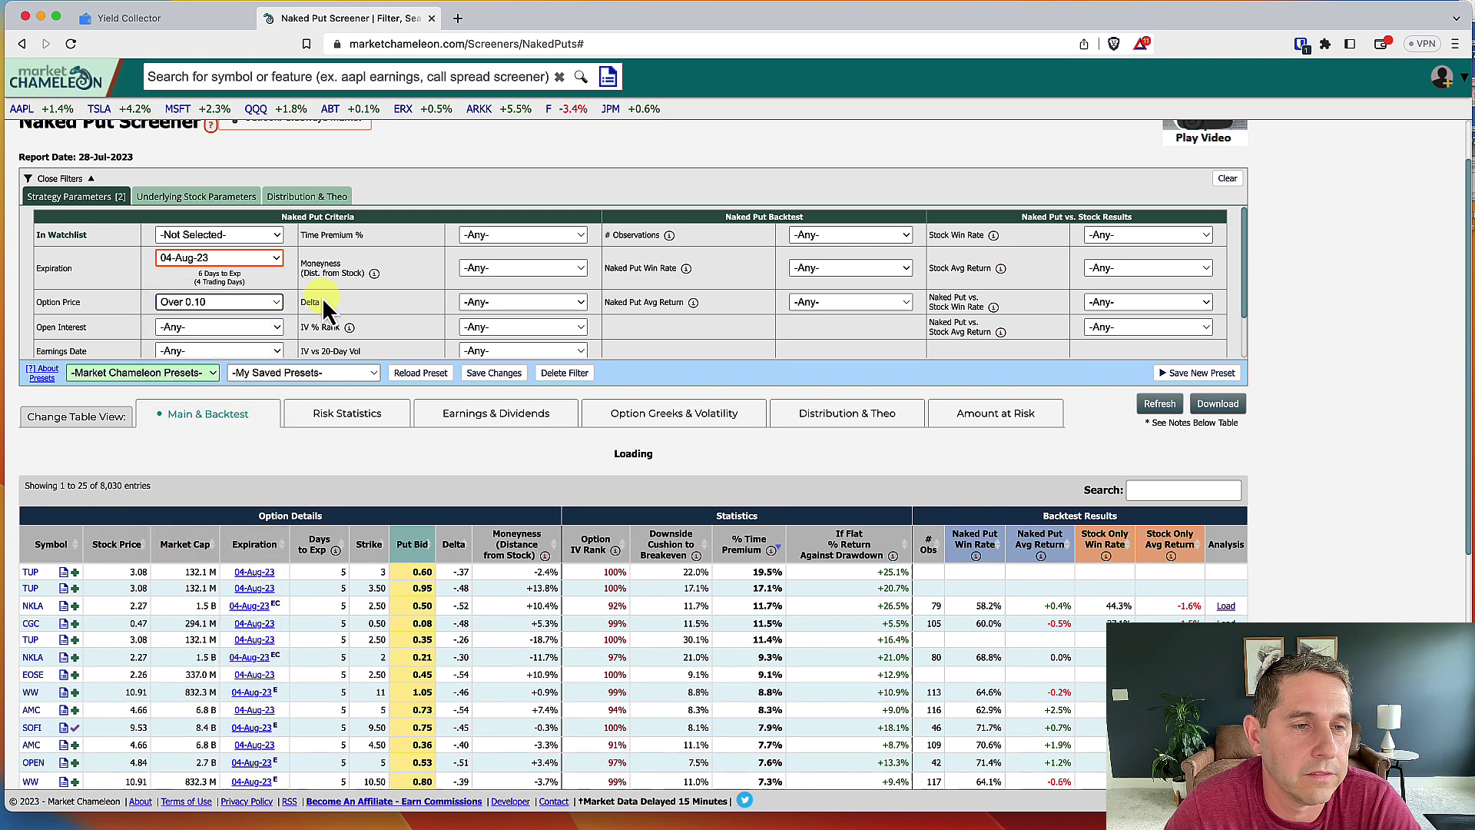
scroll(321, 296, down, 3)
click(218, 295)
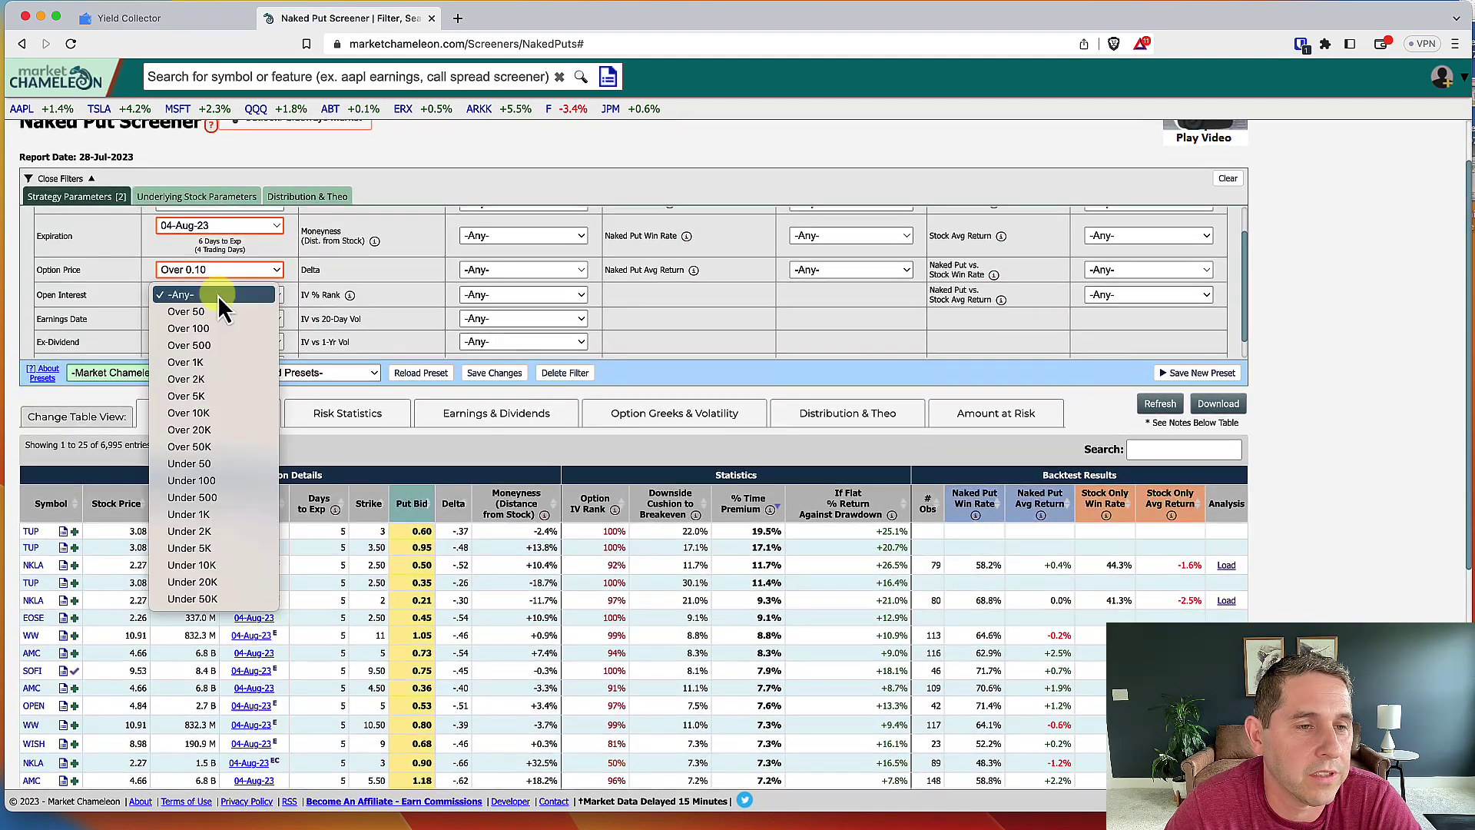
click(220, 332)
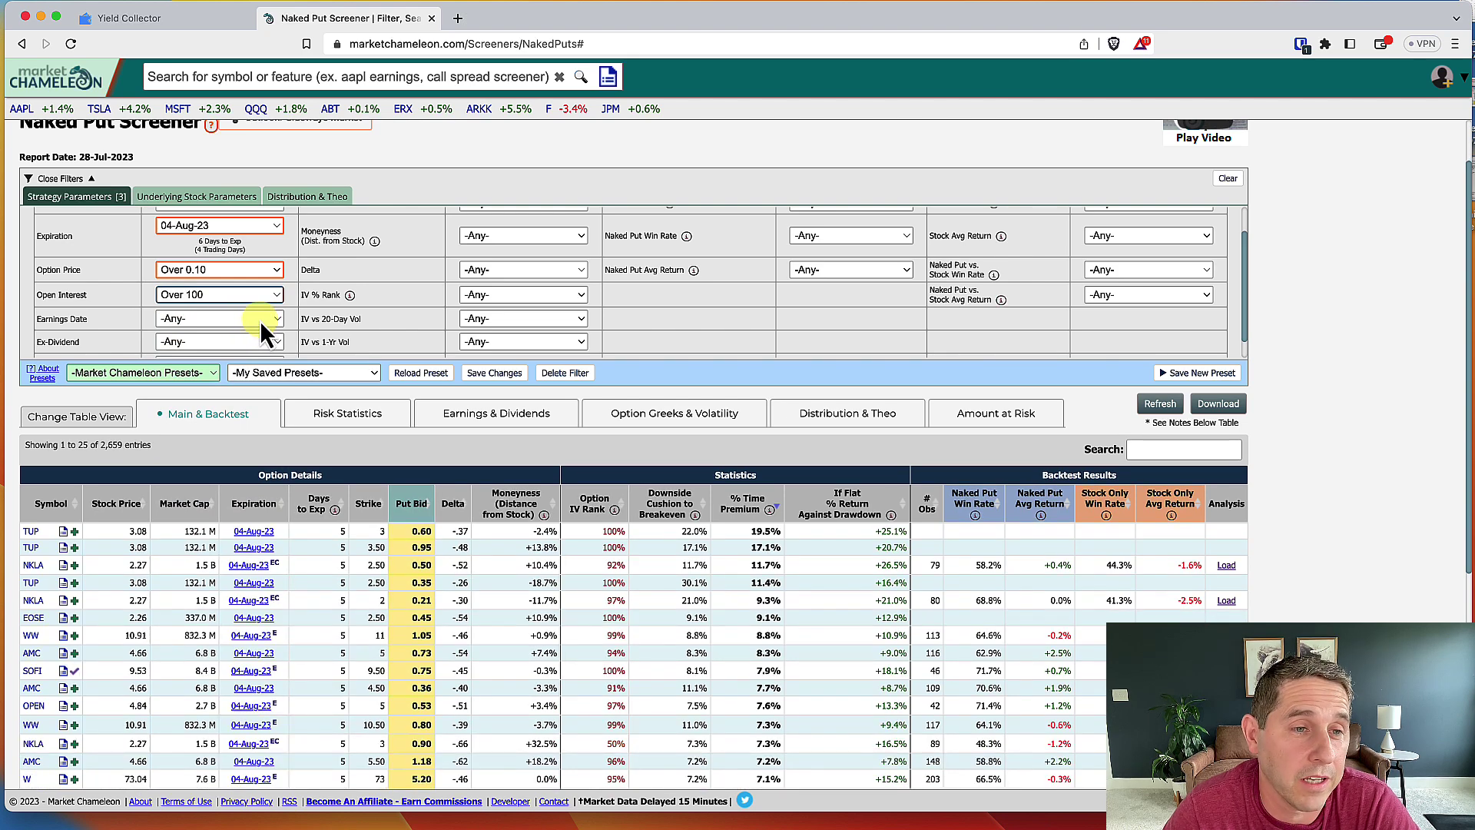
click(260, 320)
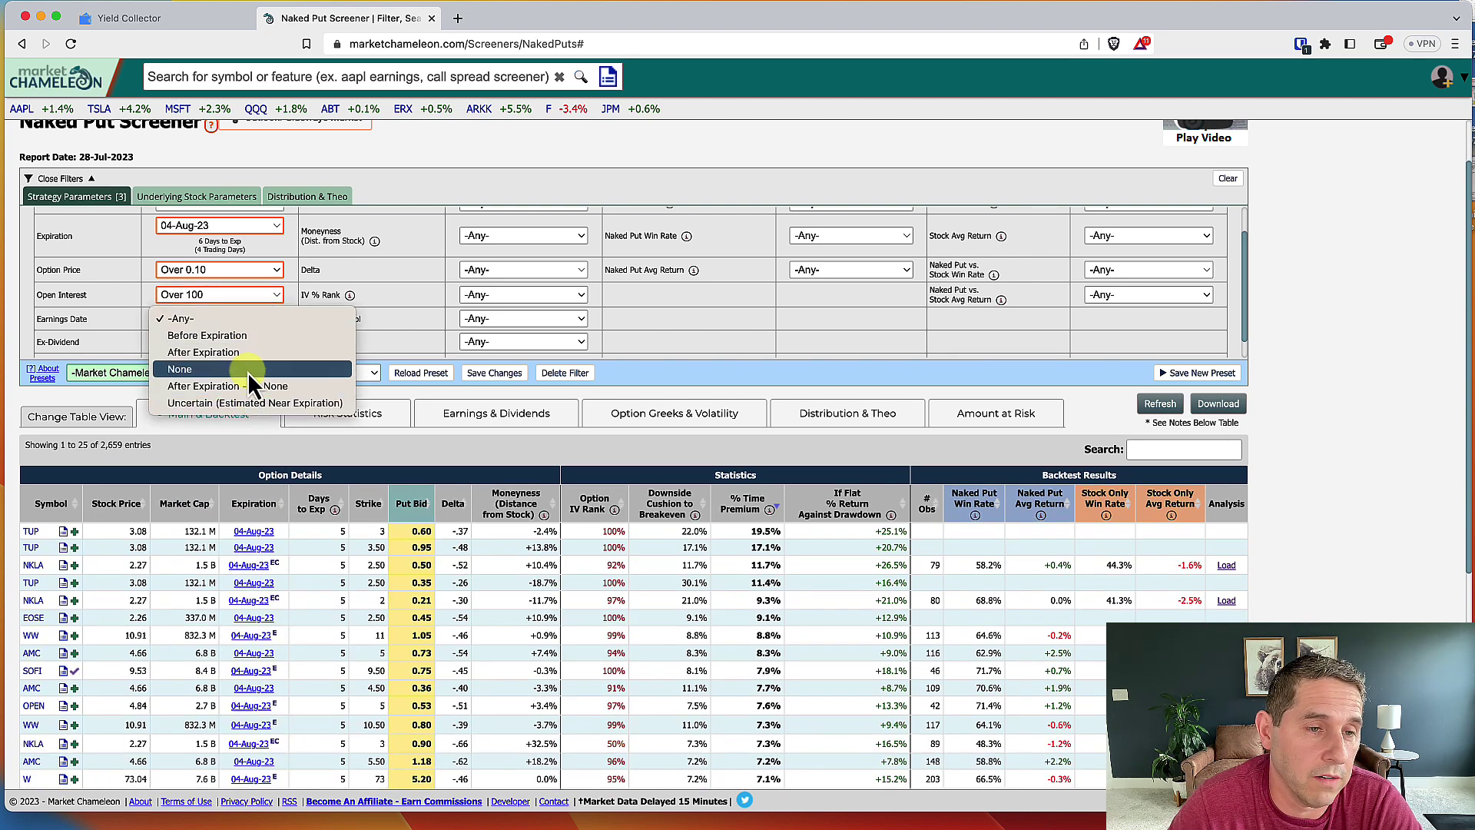
Leave the Earnings Date and Ex-Dividend filters at -Any-.
click(247, 321)
scroll(260, 311, down, 1)
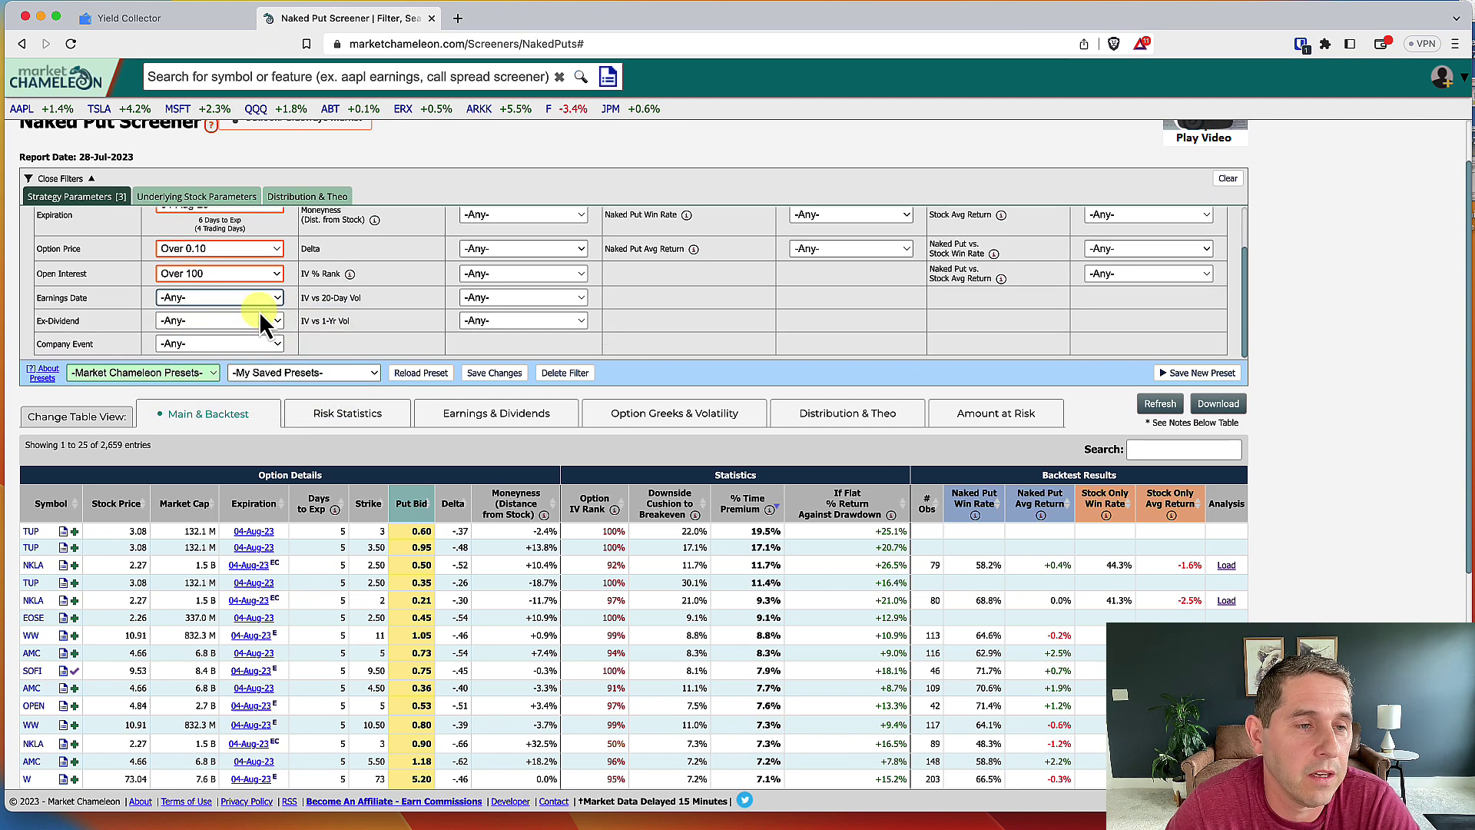
click(196, 322)
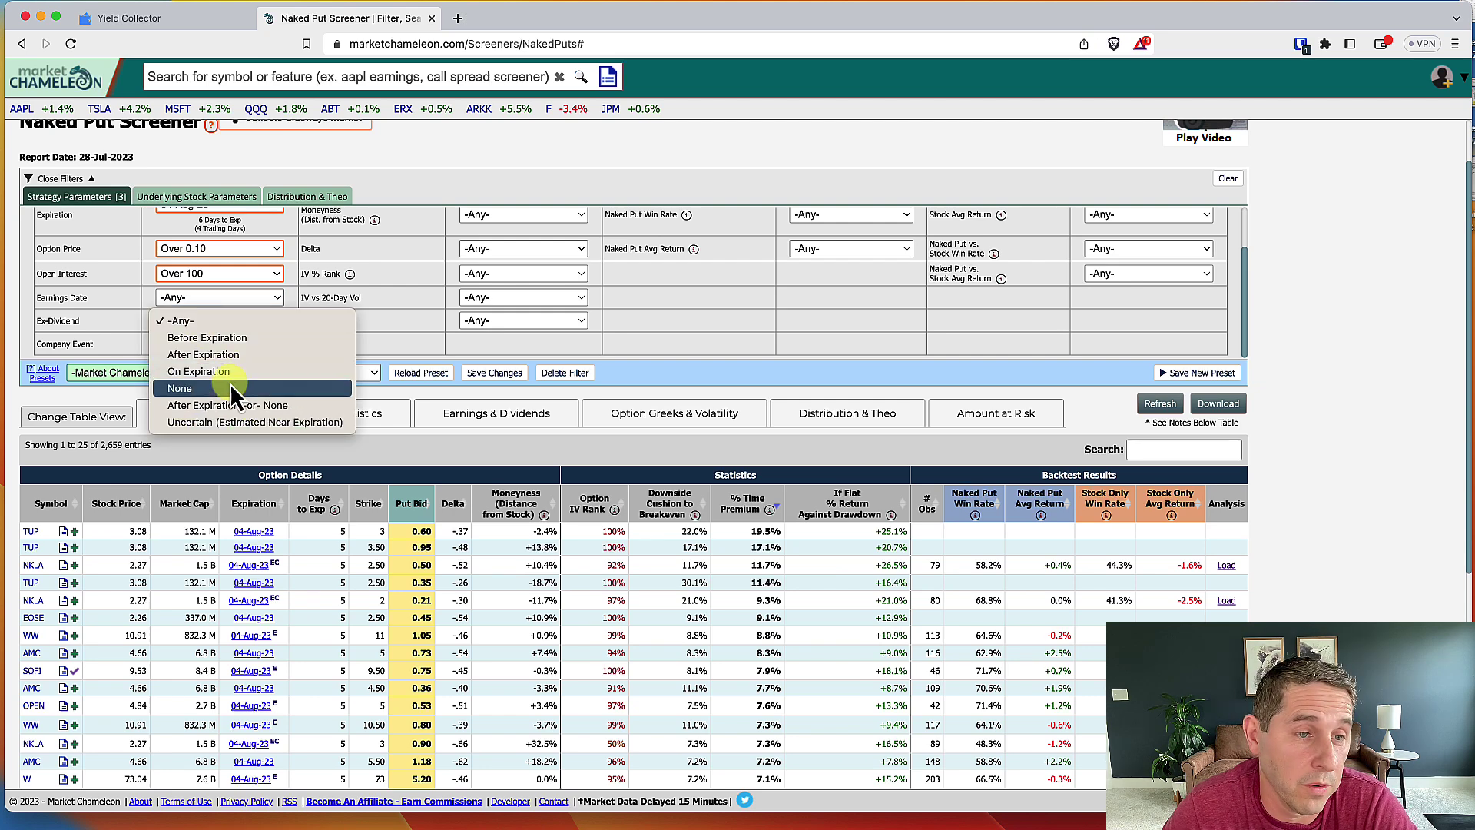
click(235, 320)
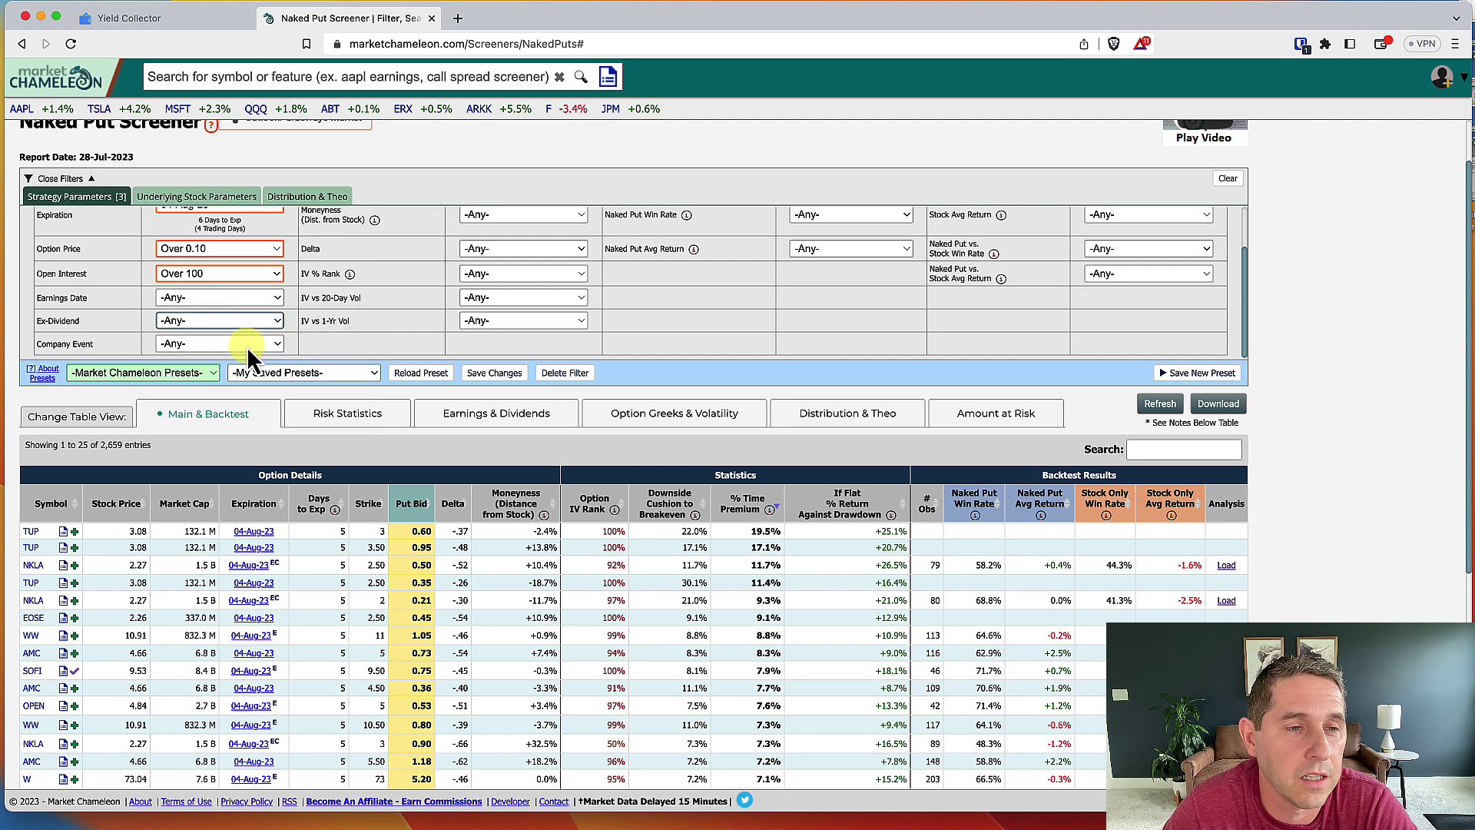
scroll(223, 346, up, 3)
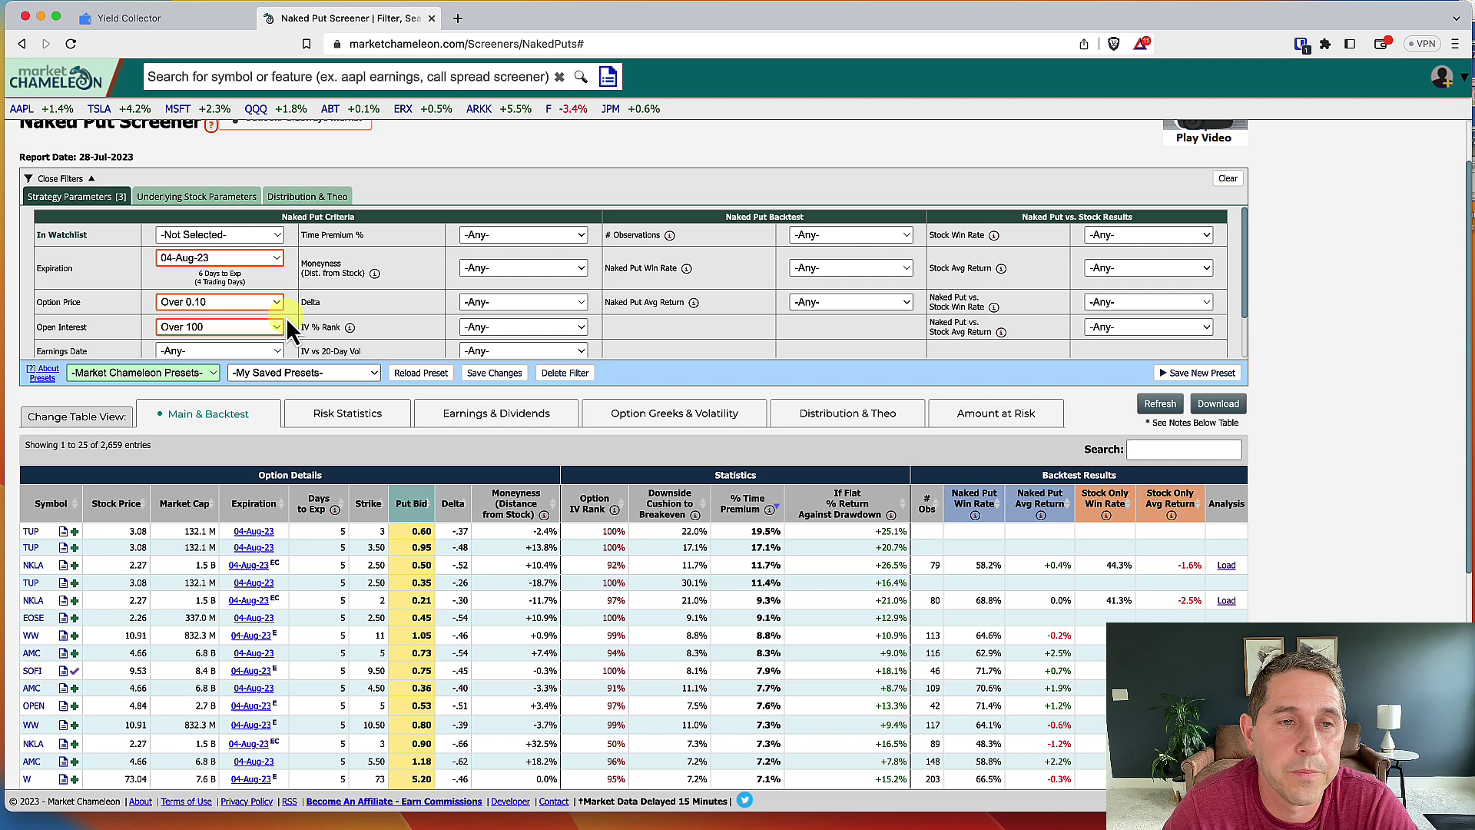
Keep Time Premium % and Moneyness at -Any- and set Delta to Above -.50.
click(530, 233)
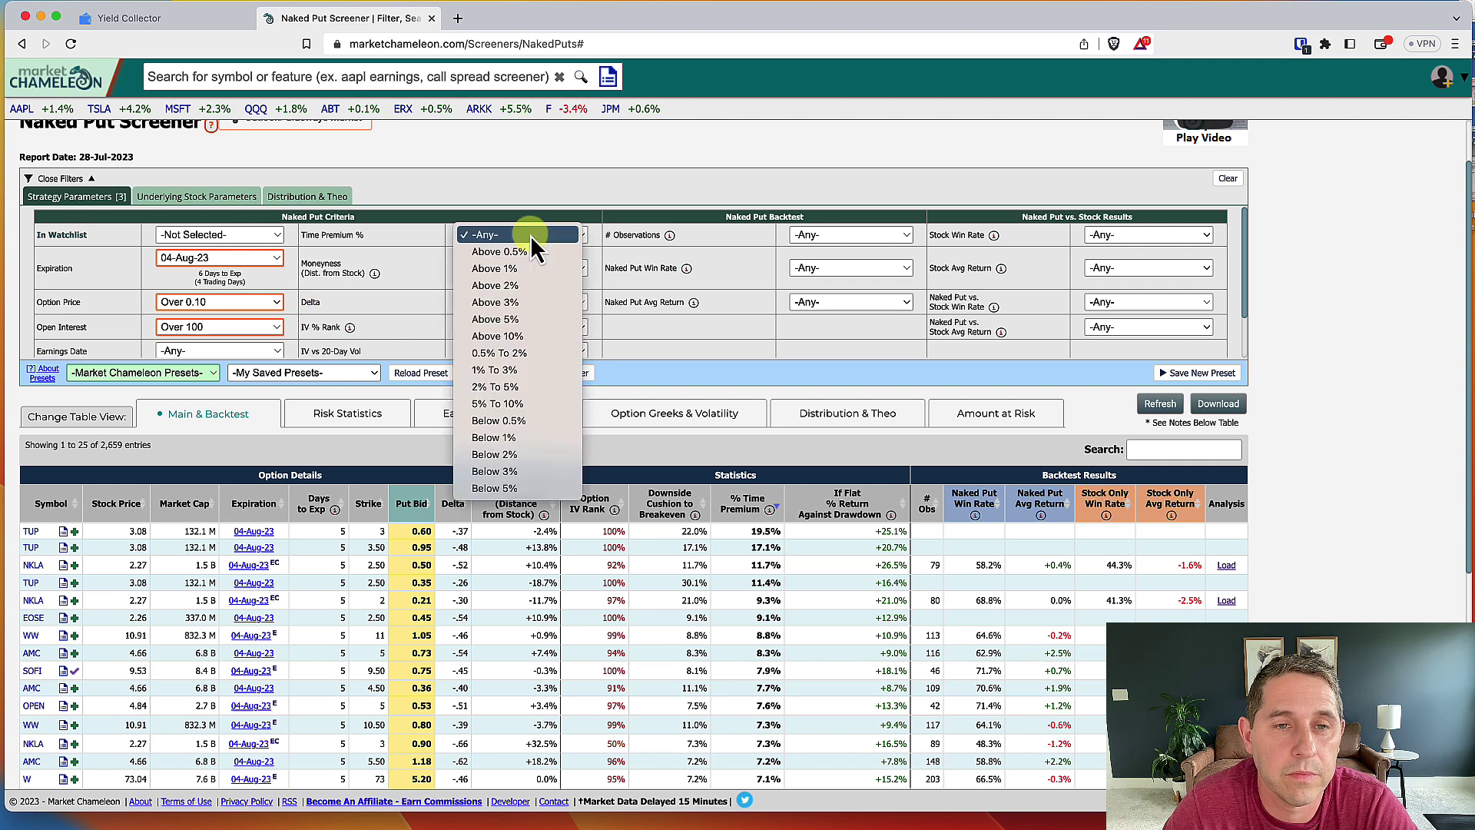
click(604, 220)
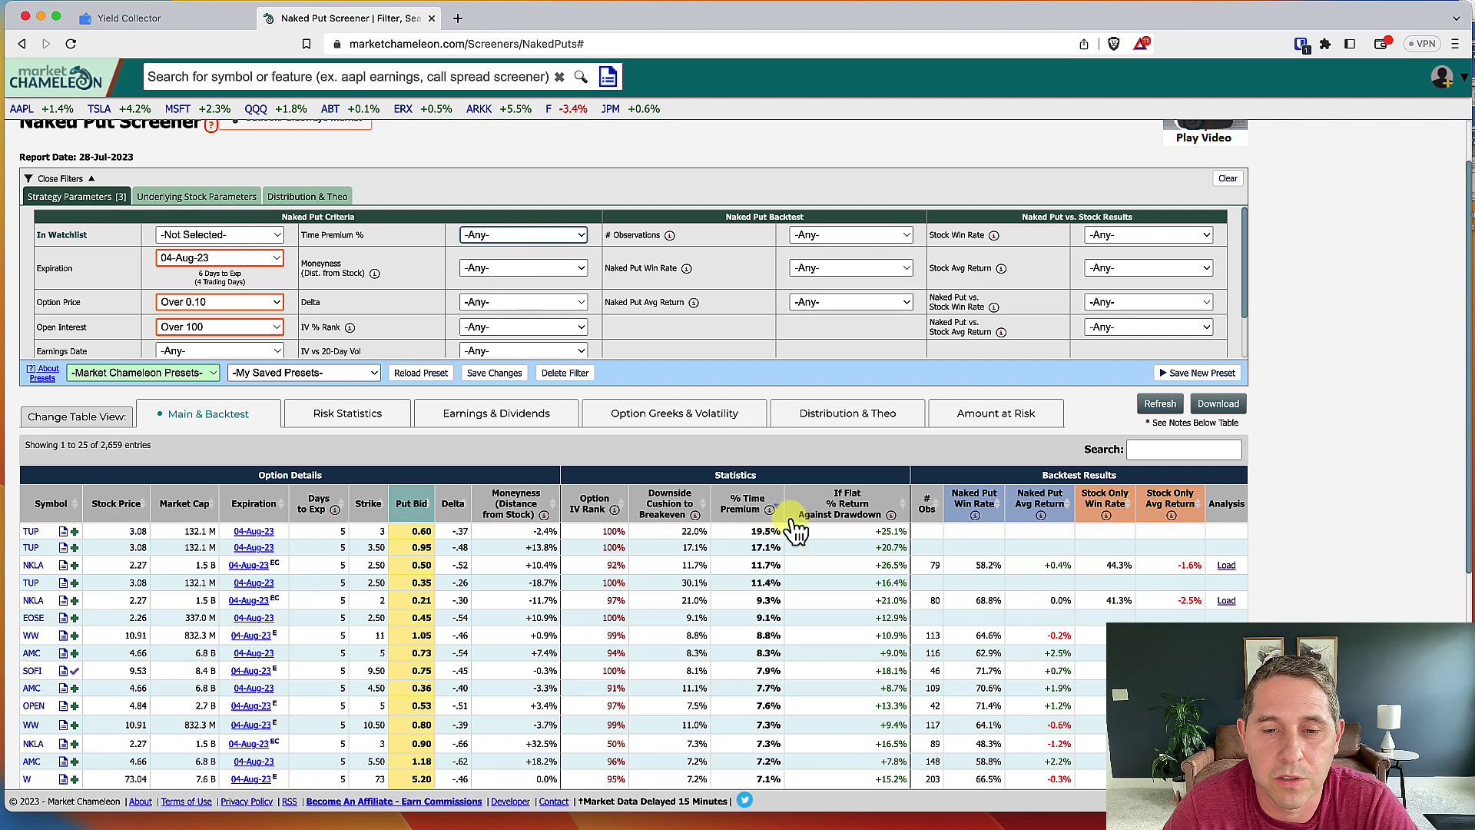
click(504, 269)
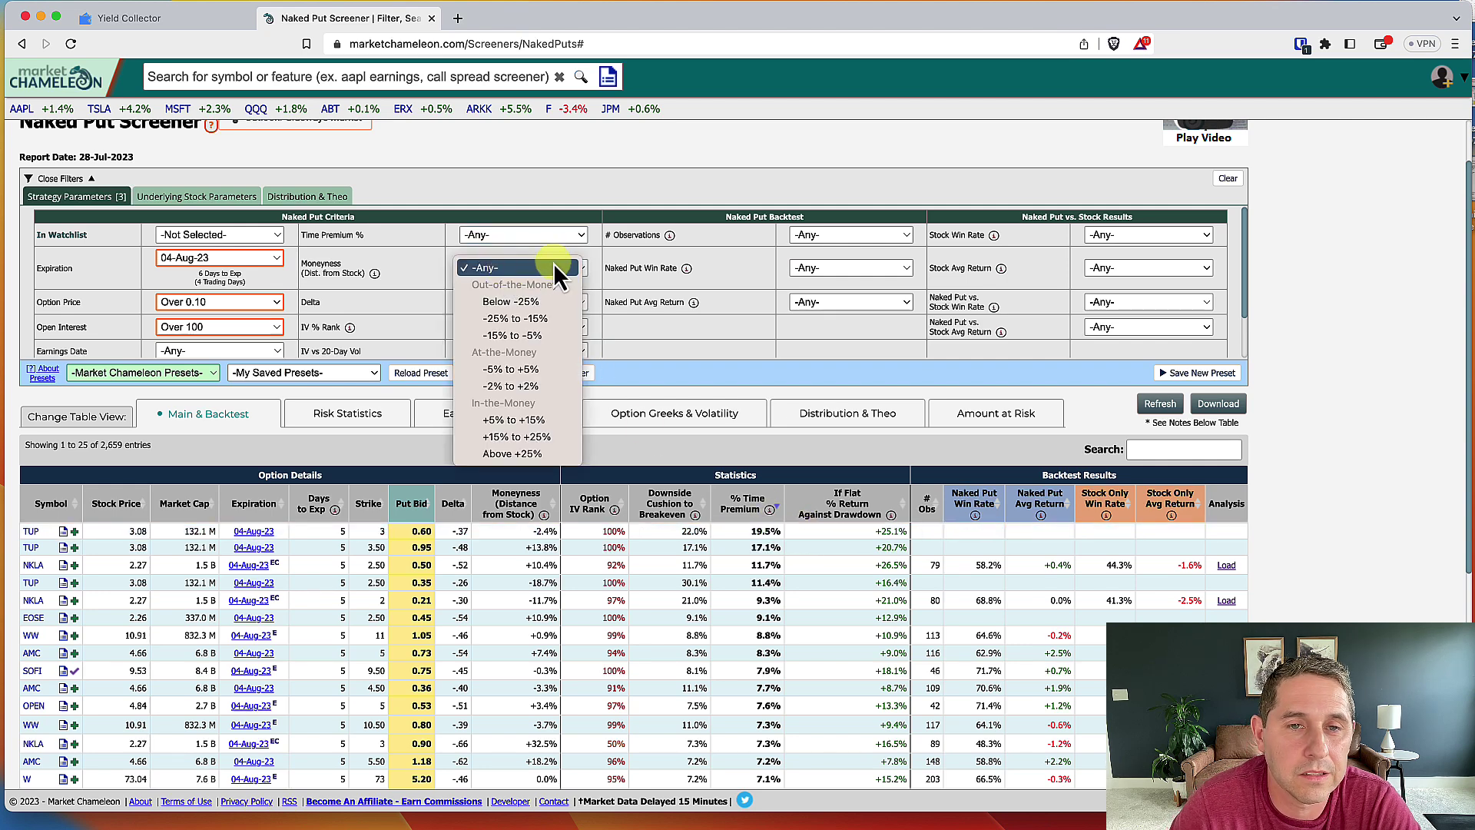
click(605, 218)
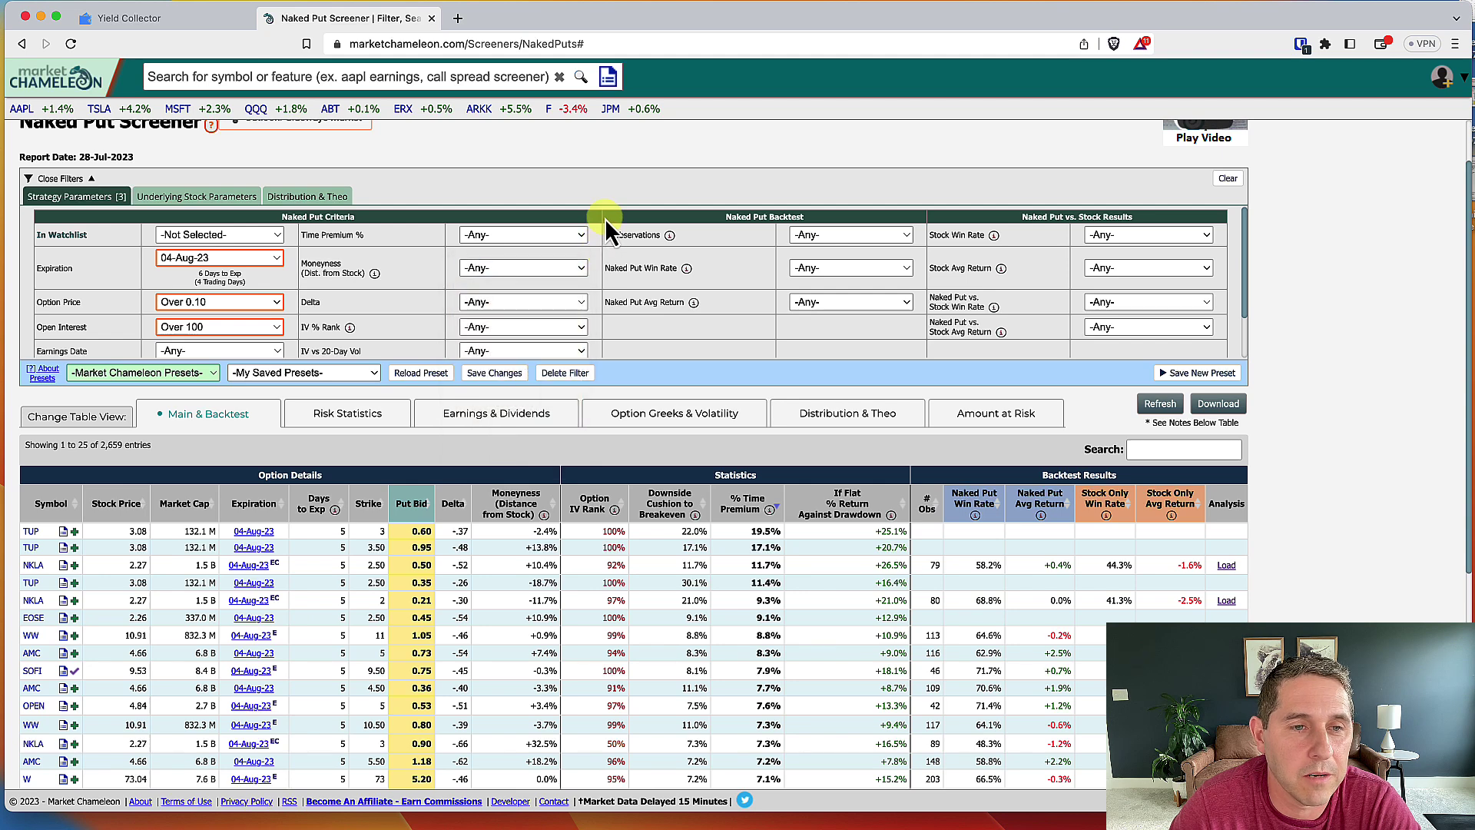
click(513, 306)
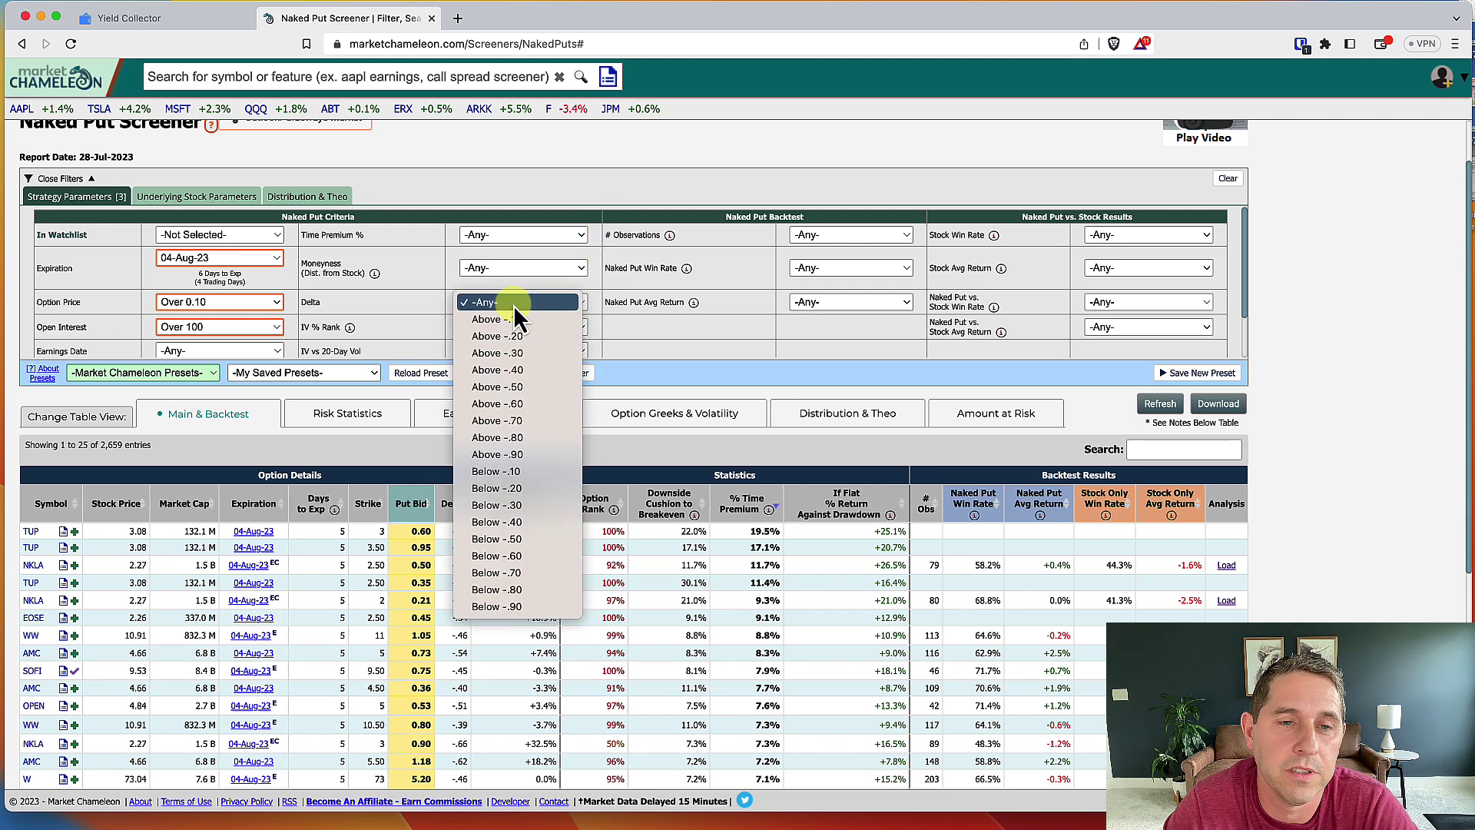
click(519, 388)
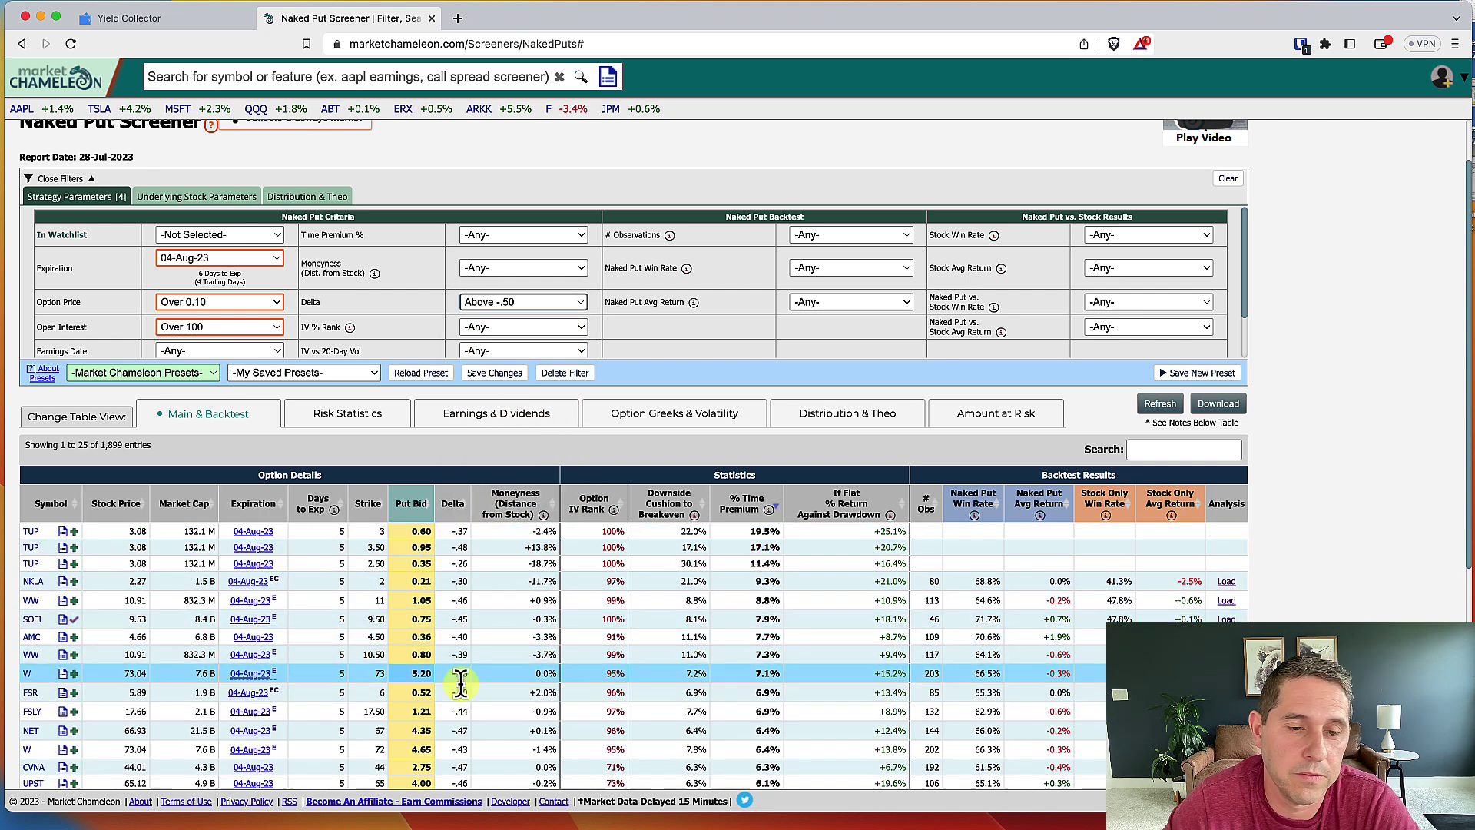
Leave IV % Rank at -Any- and scroll through the 1,899 filtered results.
scroll(456, 723, down, 1)
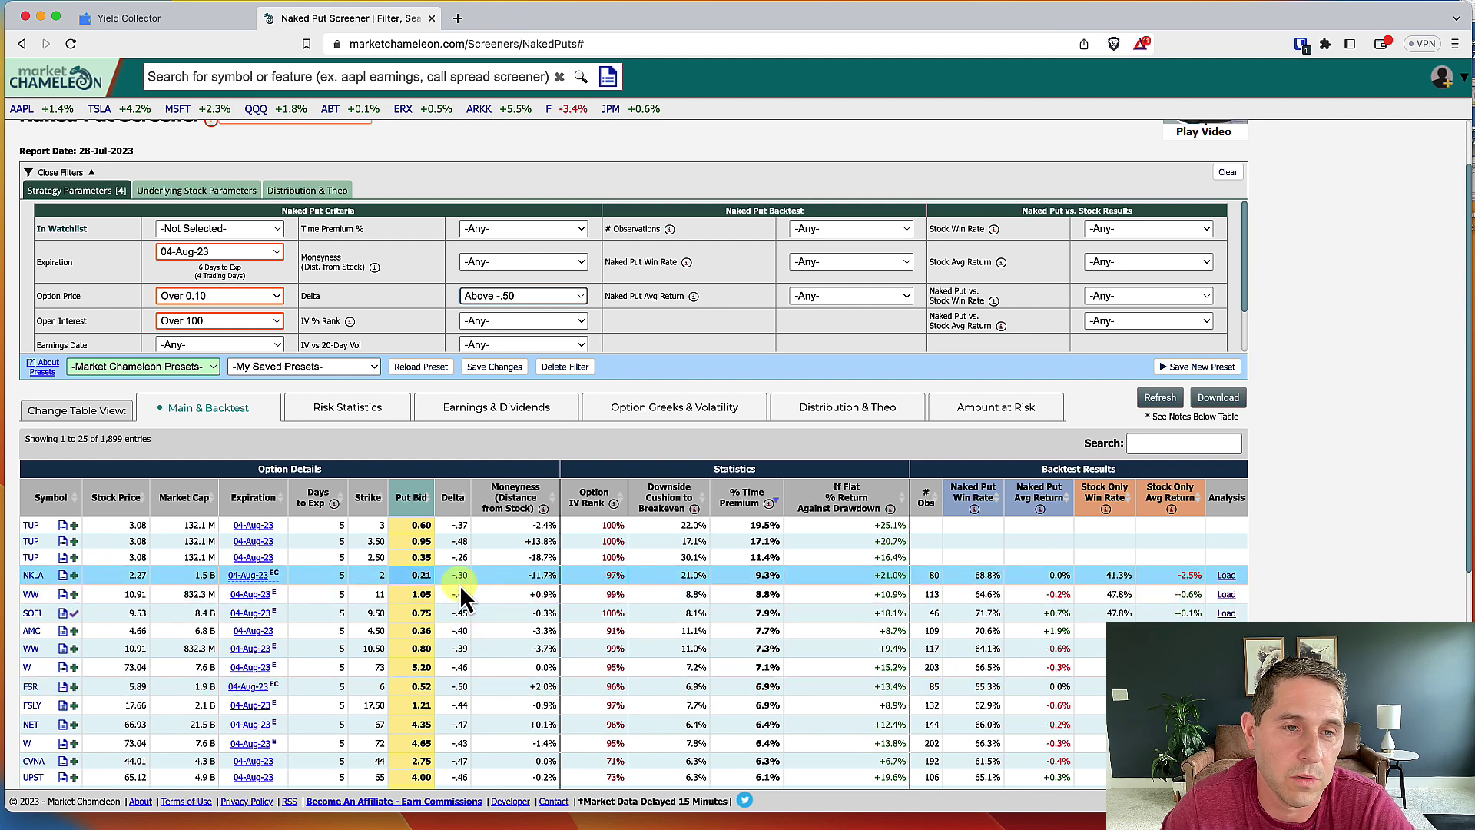
click(518, 323)
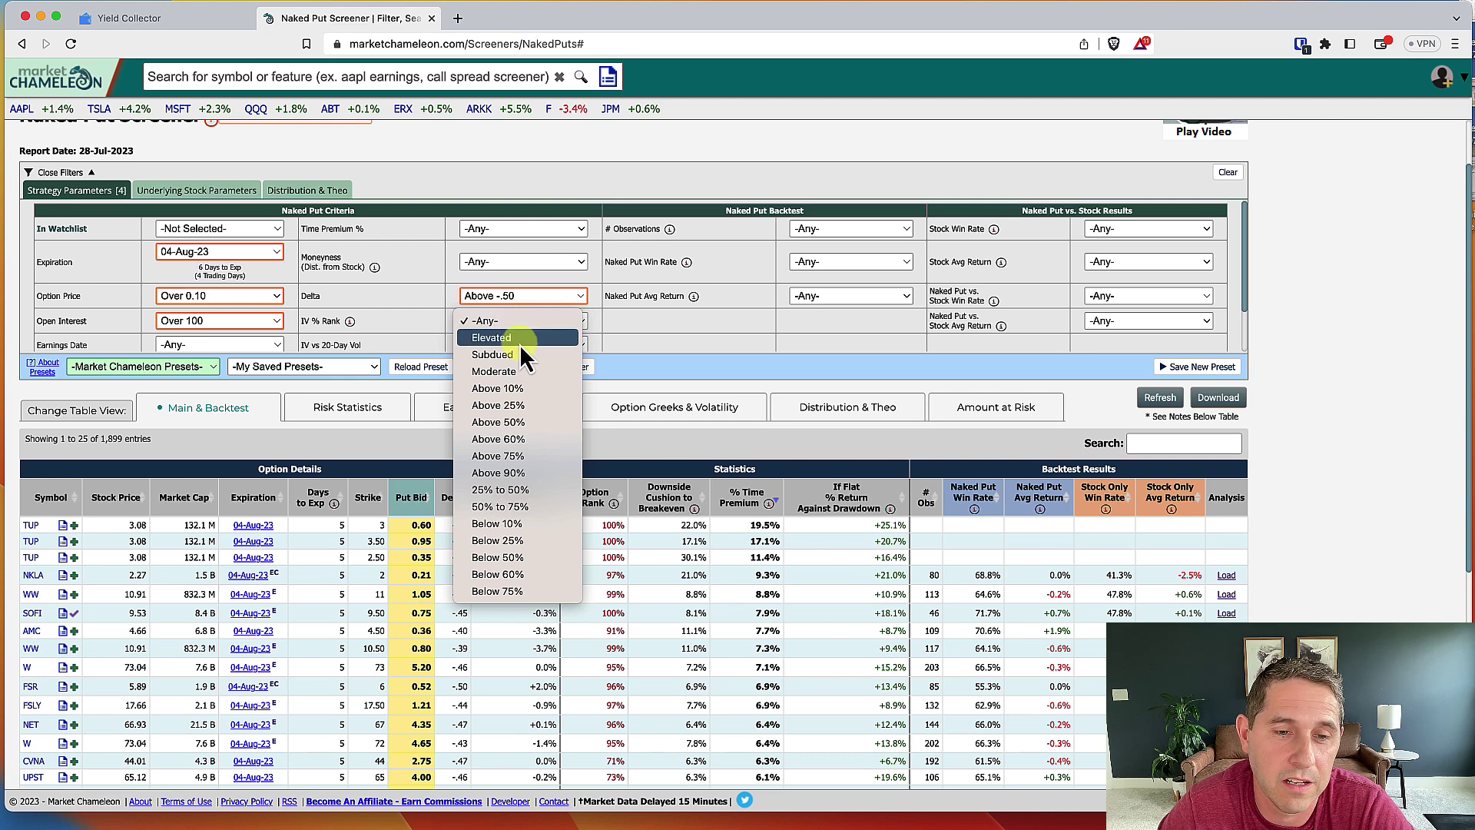
click(616, 347)
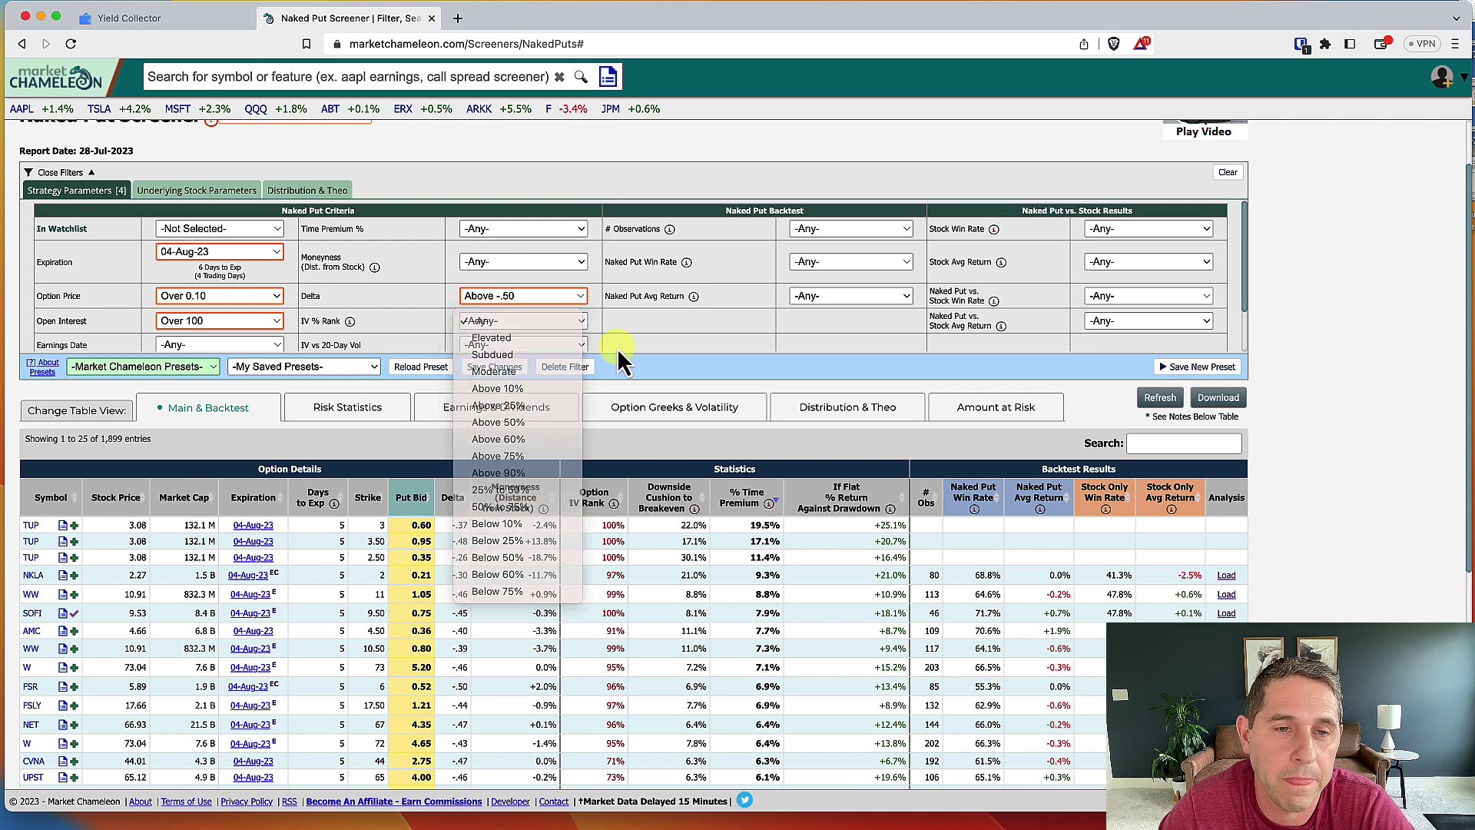
scroll(616, 347, down, 1)
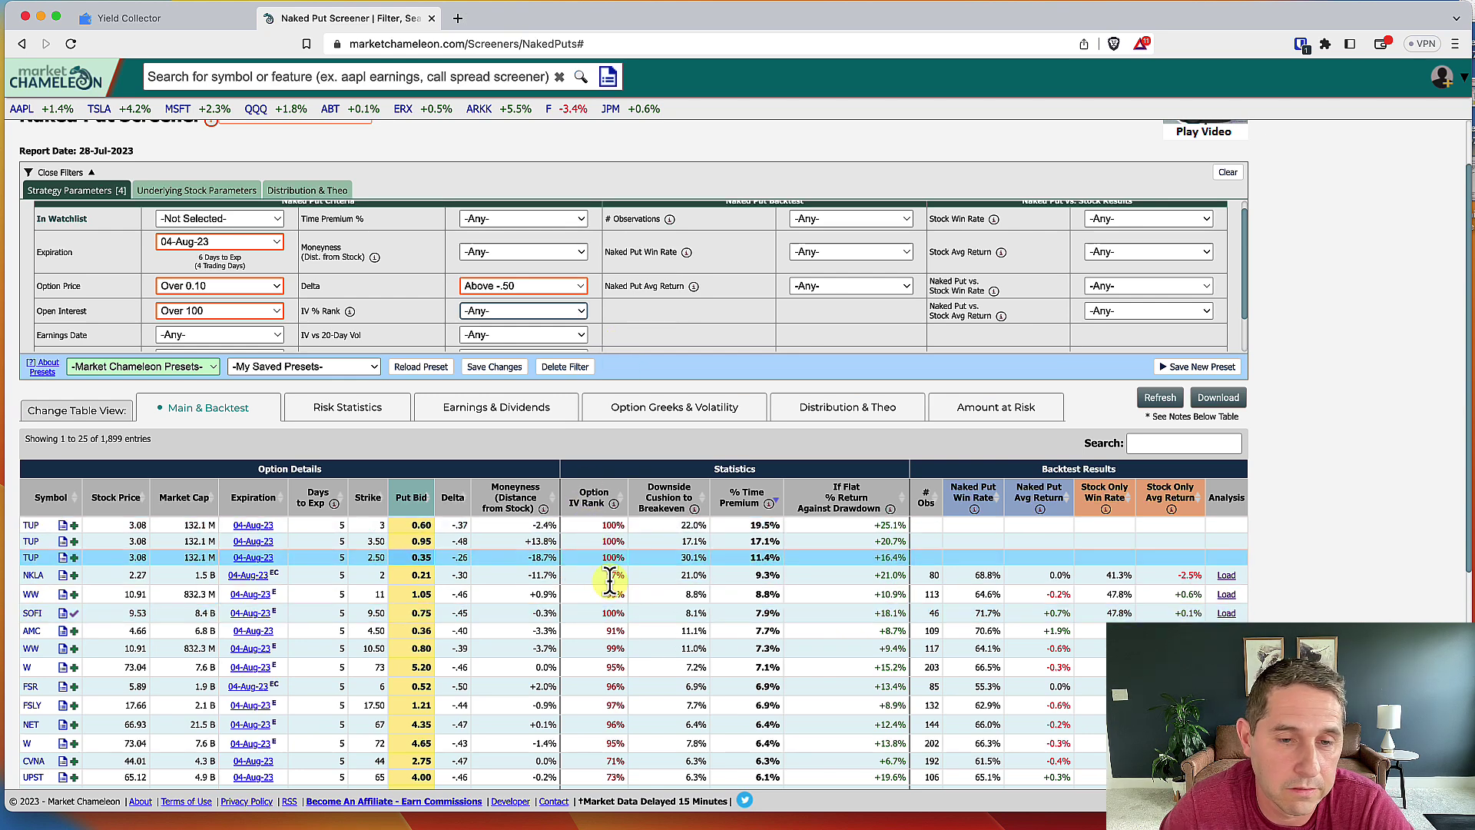
scroll(530, 311, down, 1)
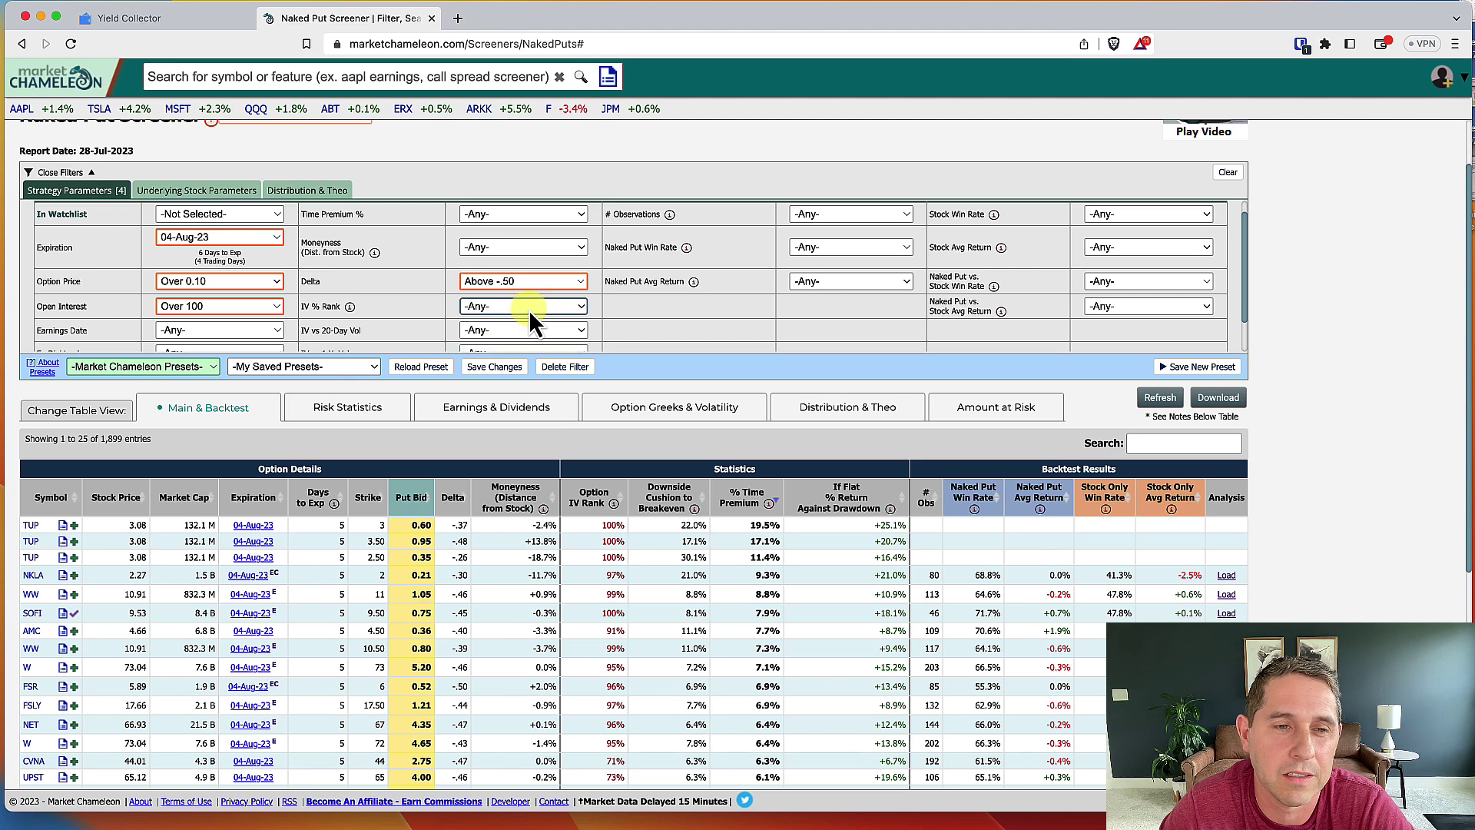
scroll(528, 308, down, 3)
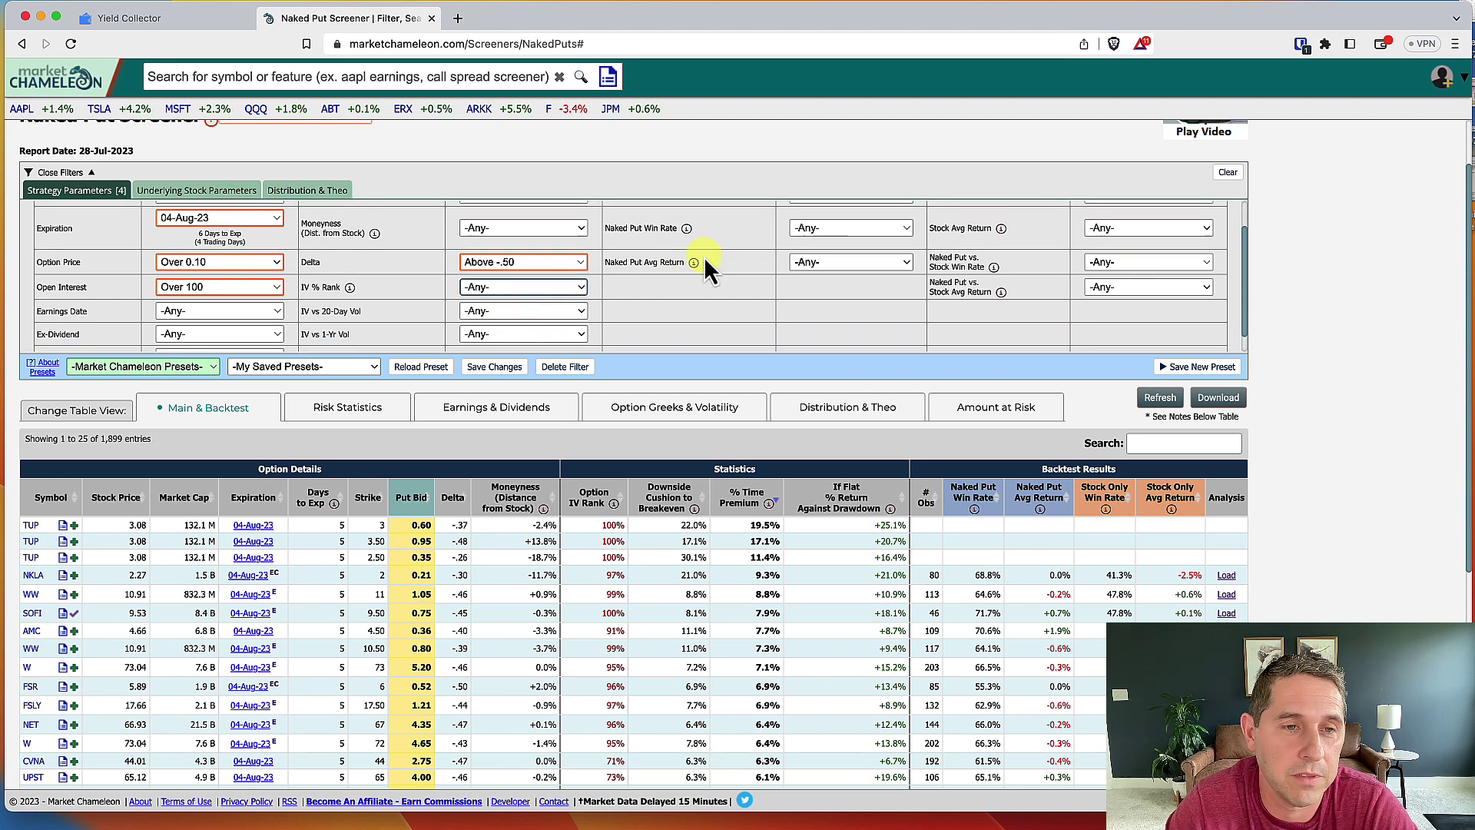
scroll(560, 289, down, 3)
scroll(479, 298, up, 3)
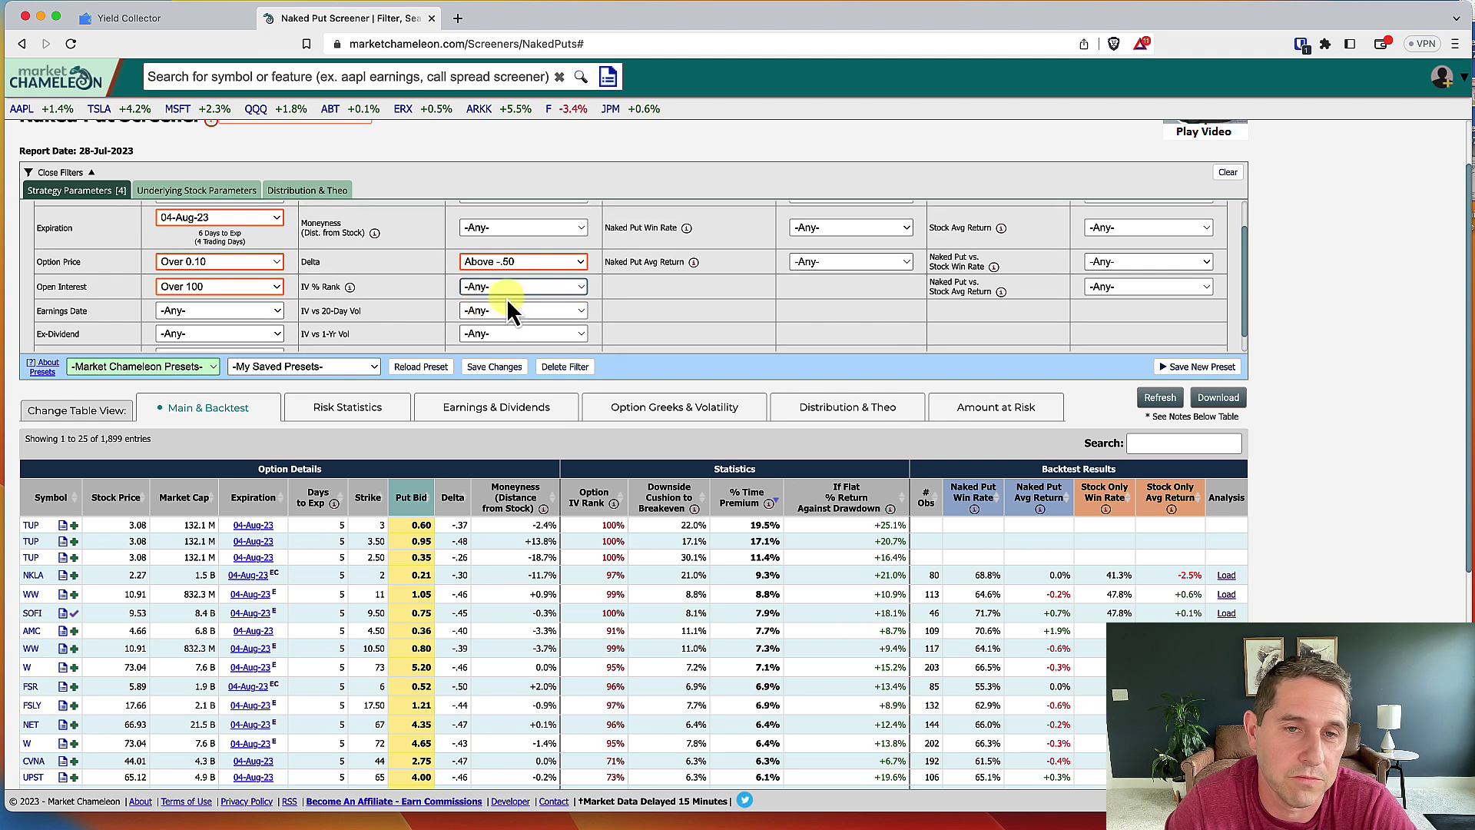
scroll(507, 301, up, 3)
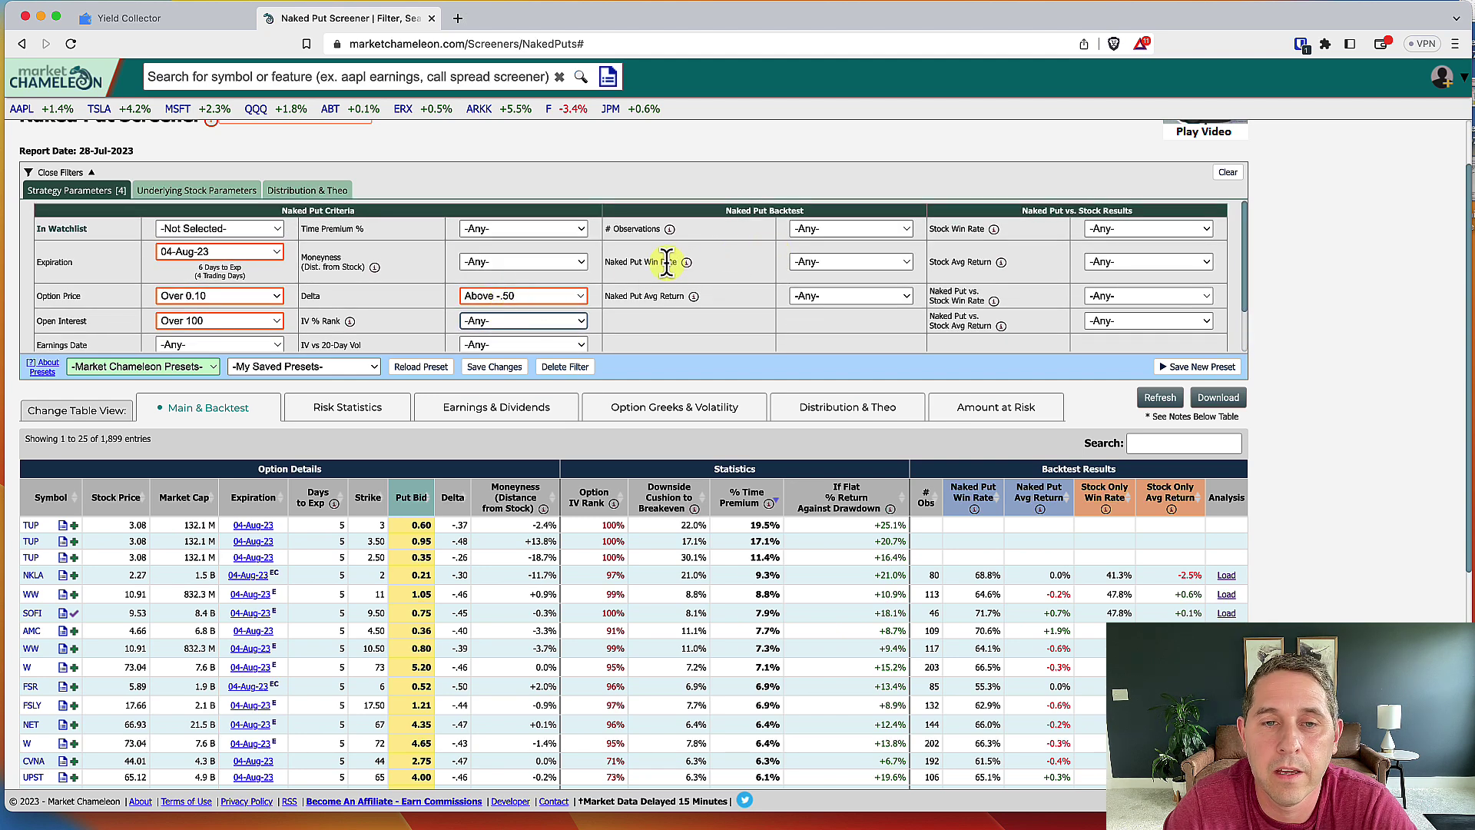
Require a naked put win rate above 70% and any positive average return, leaving 1,064 entries.
click(836, 261)
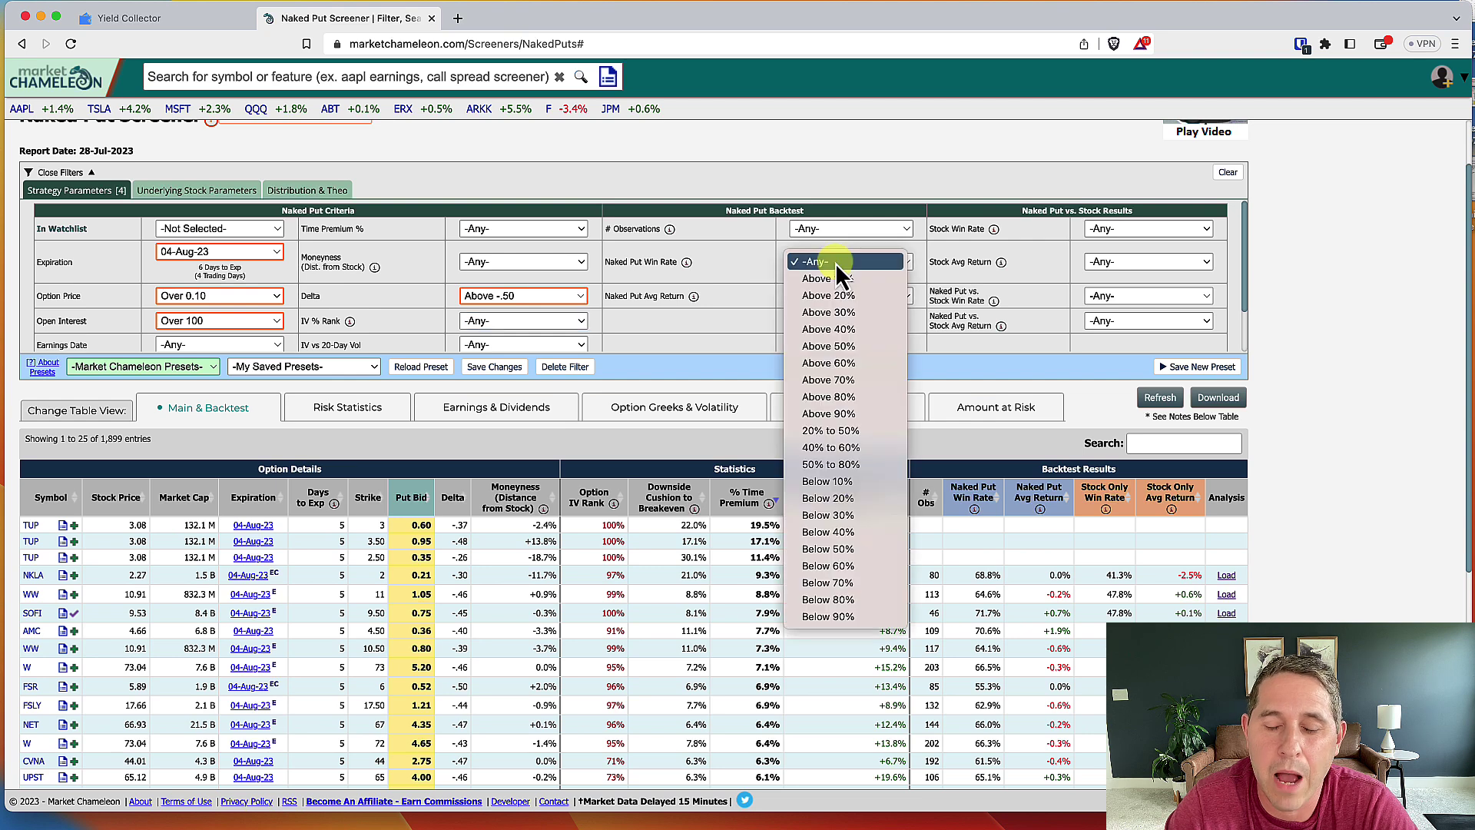
click(845, 382)
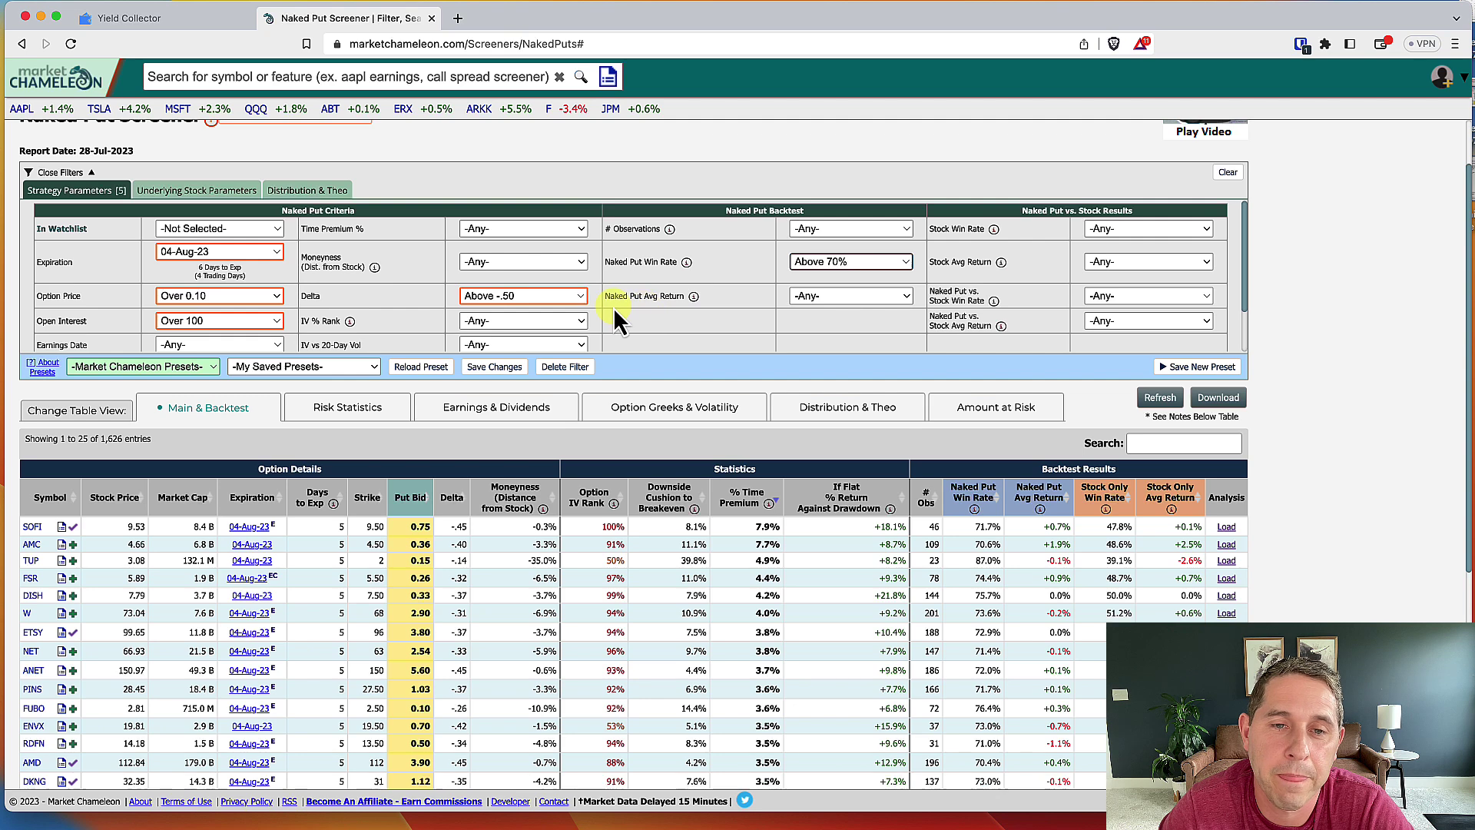
click(832, 296)
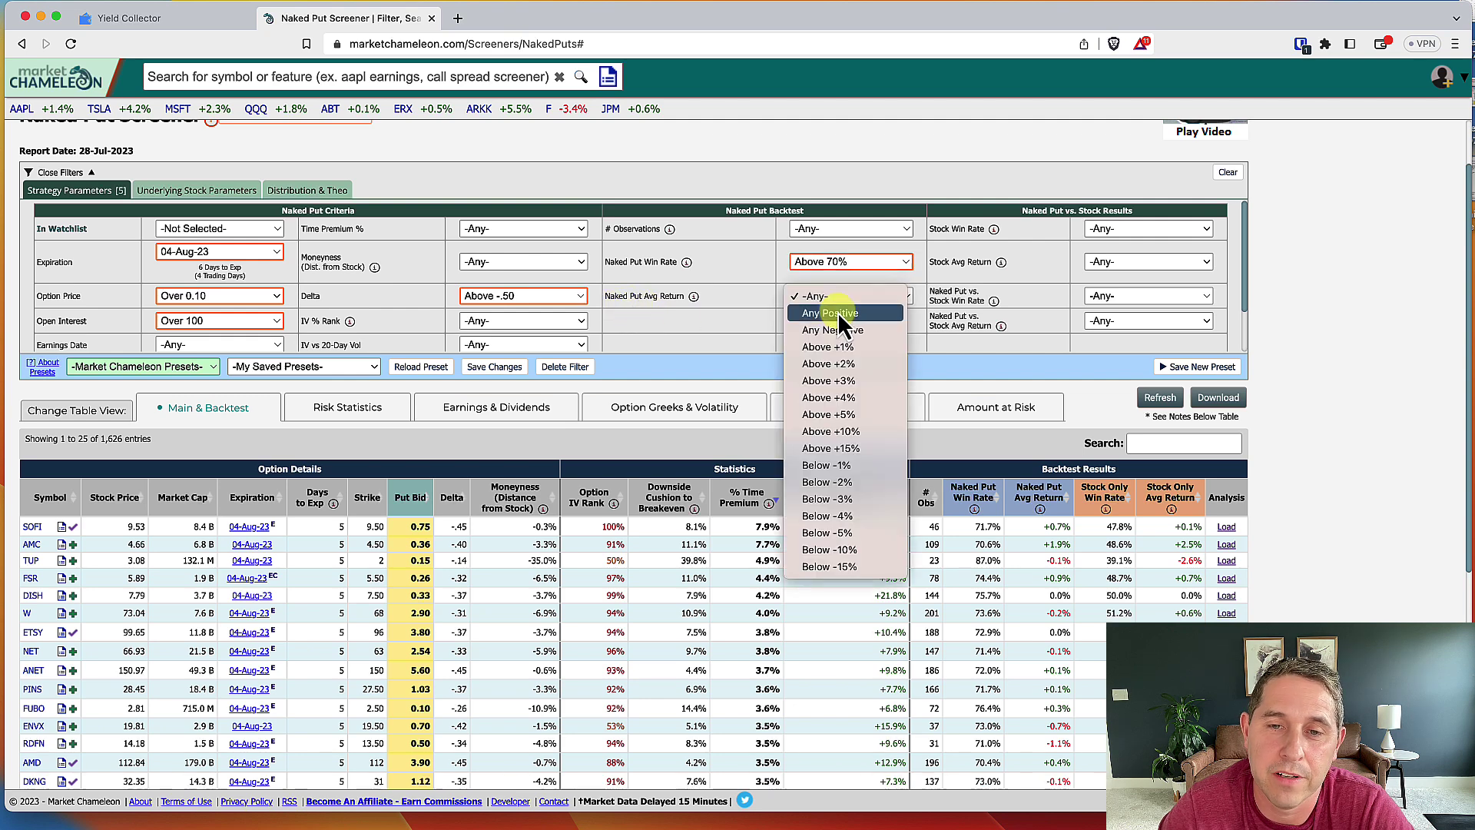
click(837, 314)
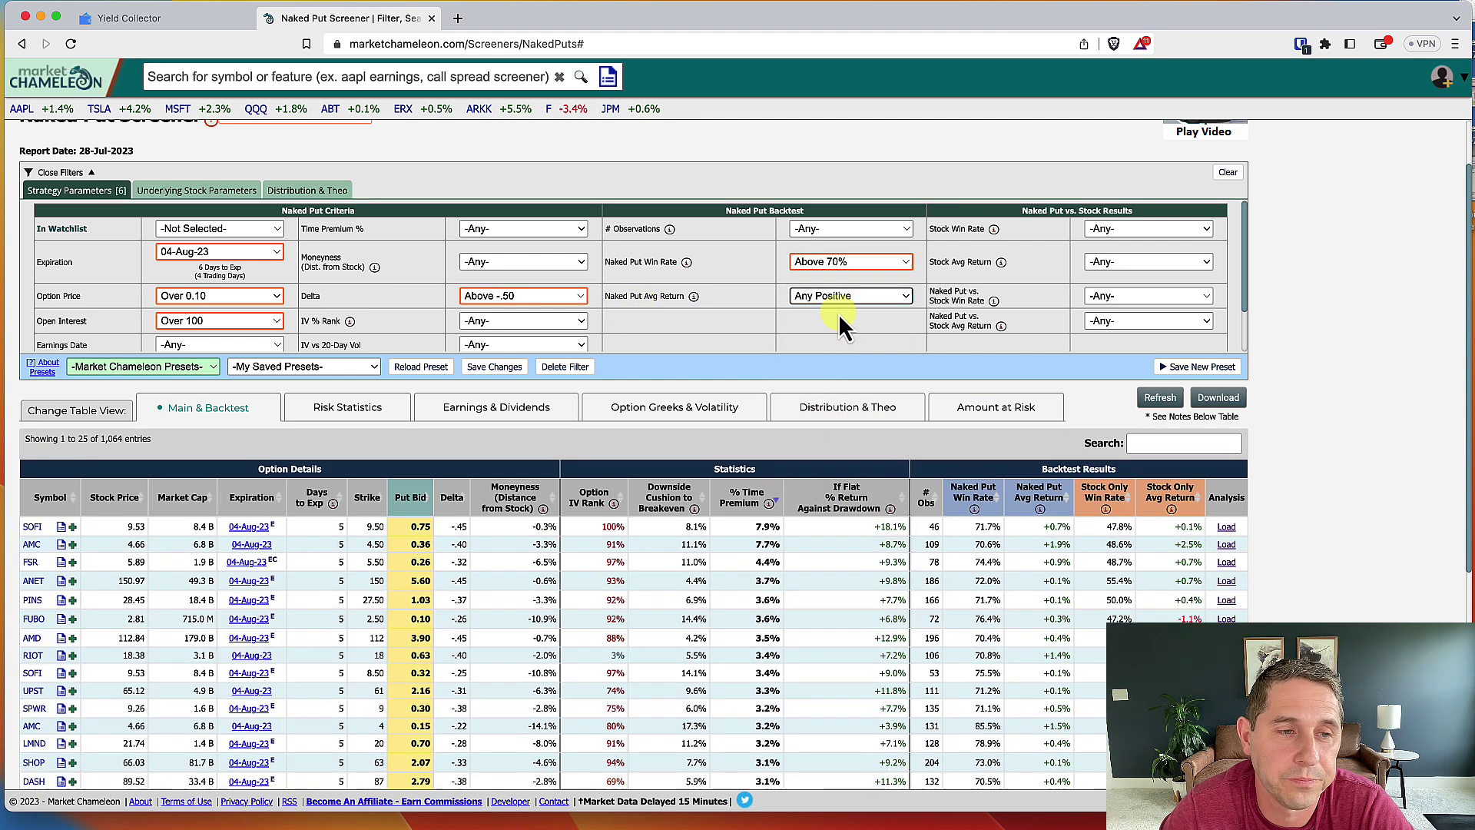
scroll(930, 381, up, 1)
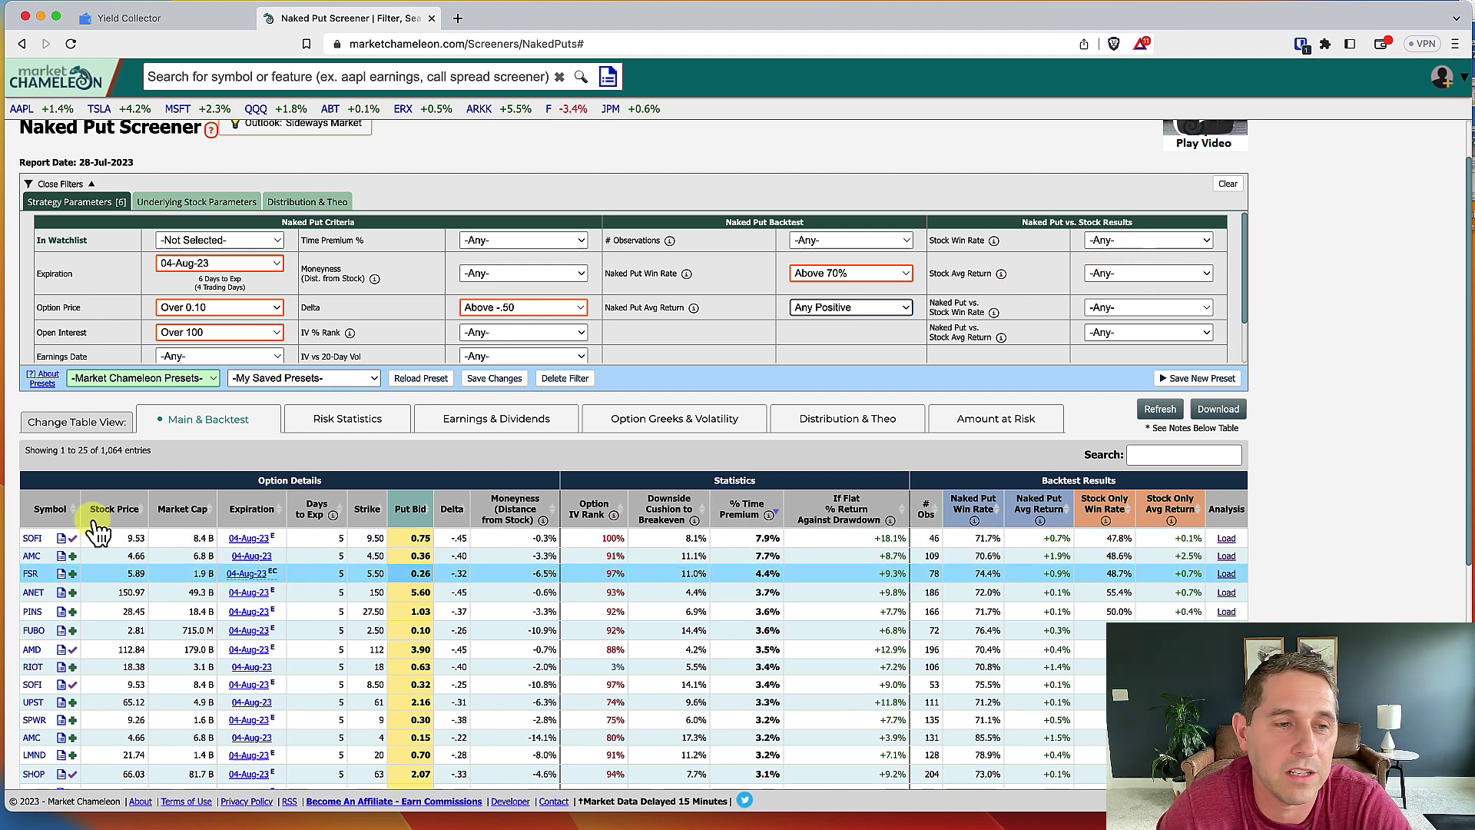
Leave the stock win rate and stock average return filters unfiltered.
click(1098, 244)
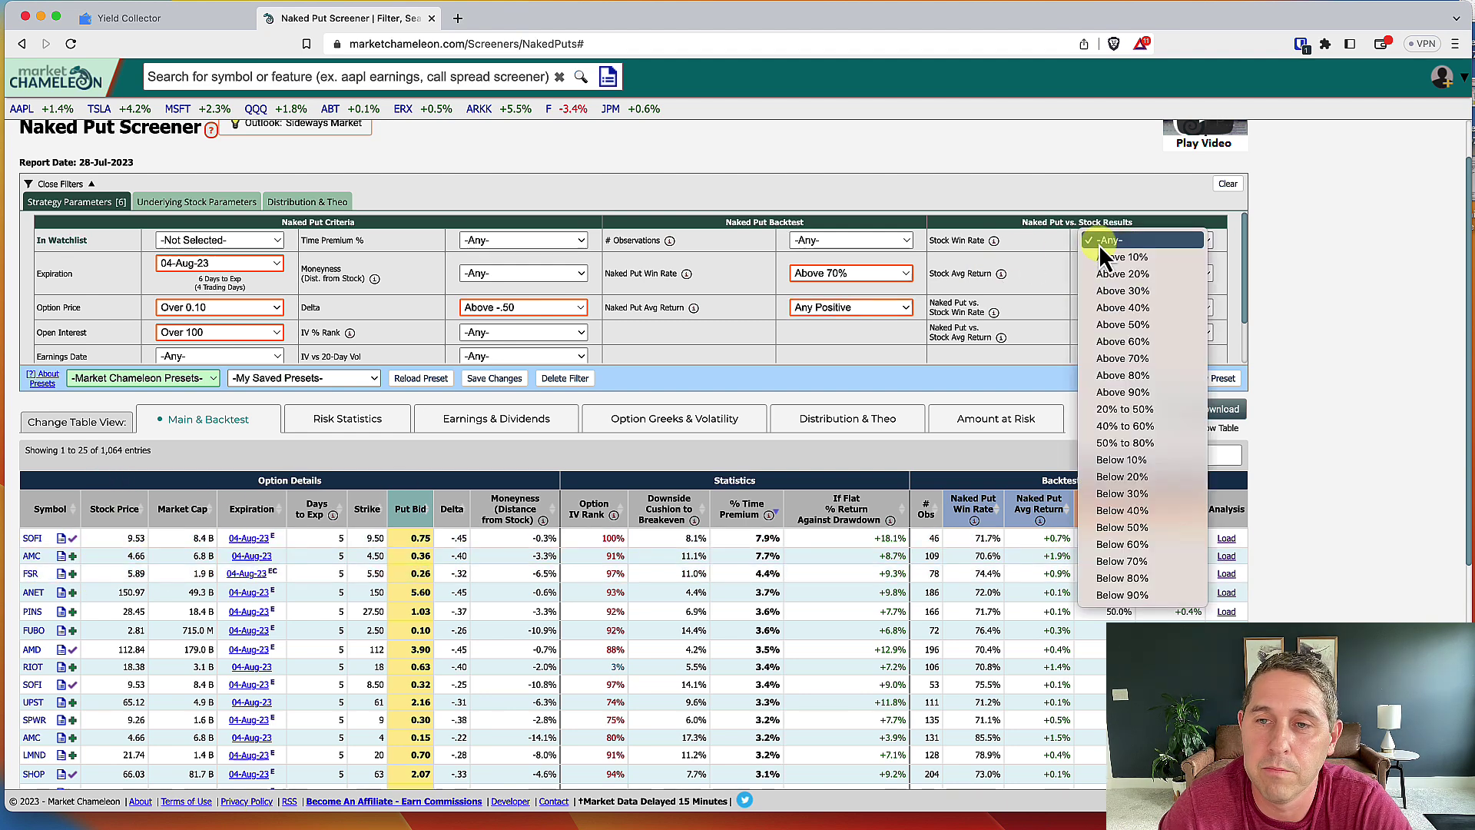
click(1104, 240)
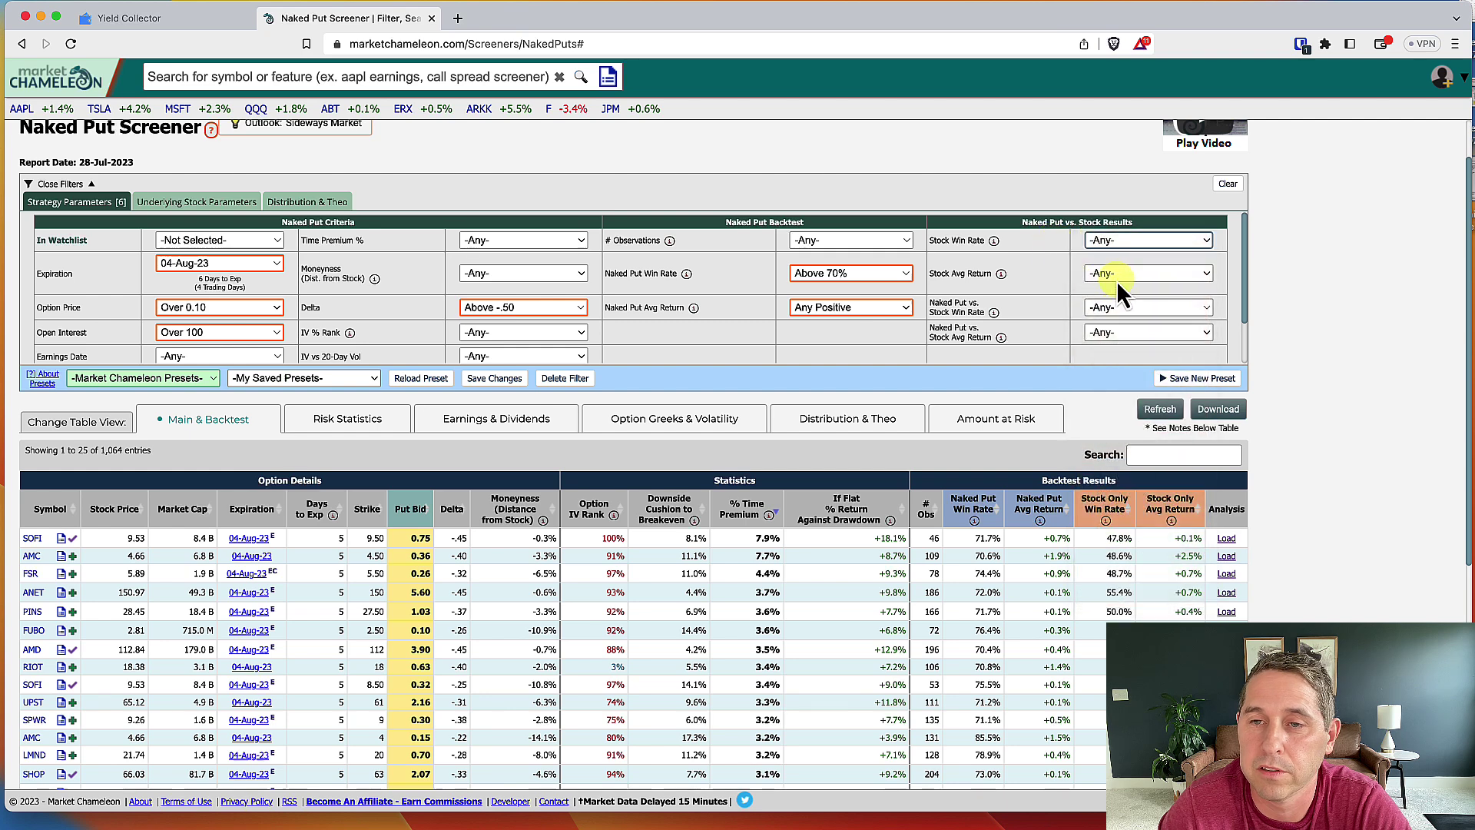
click(1118, 278)
click(1054, 296)
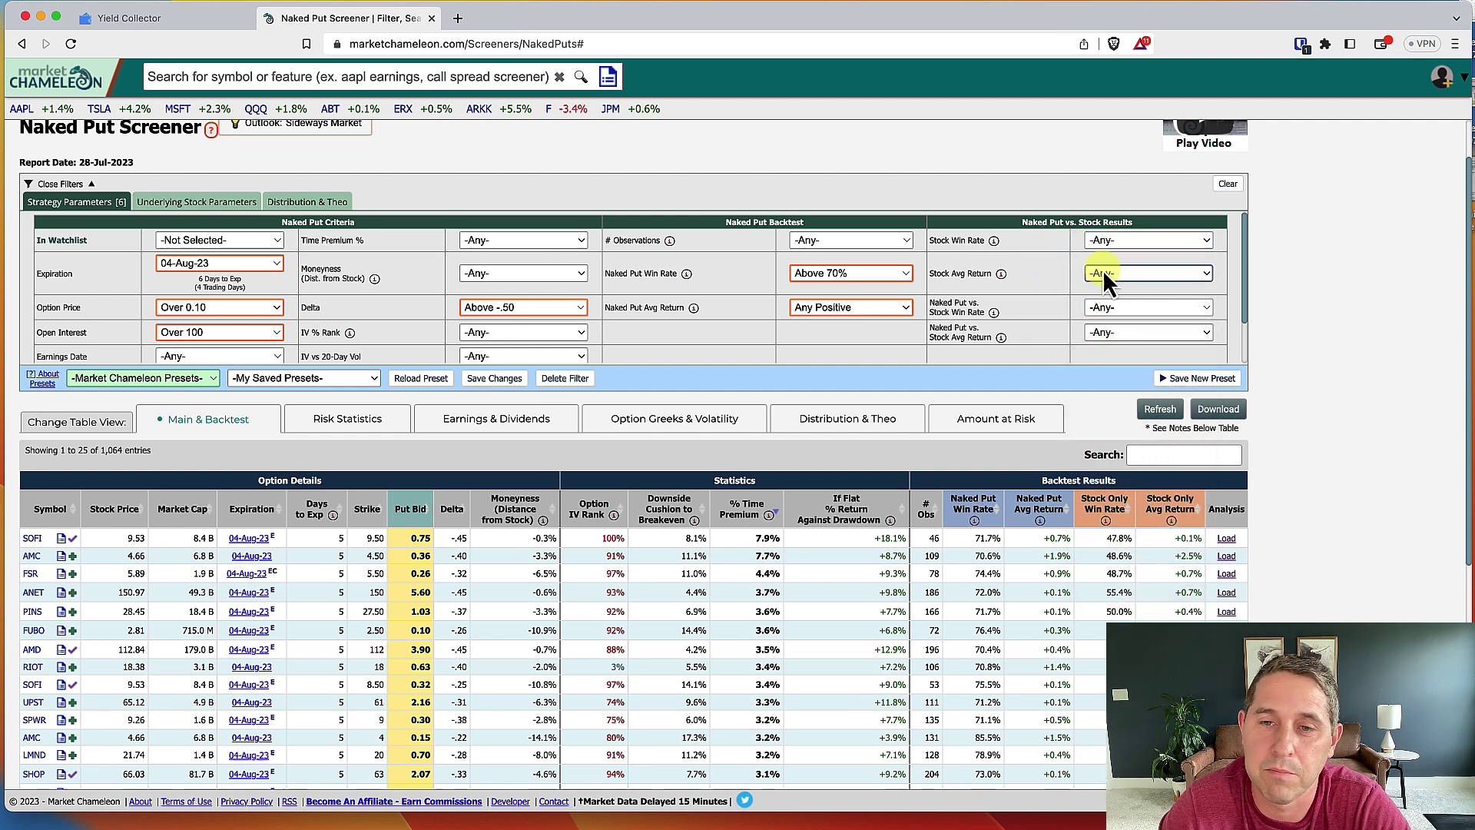
Require Strategy % Win > Stock % Win and Strategy Avg Return > Stock Avg Return, leaving 238 entries.
click(1126, 308)
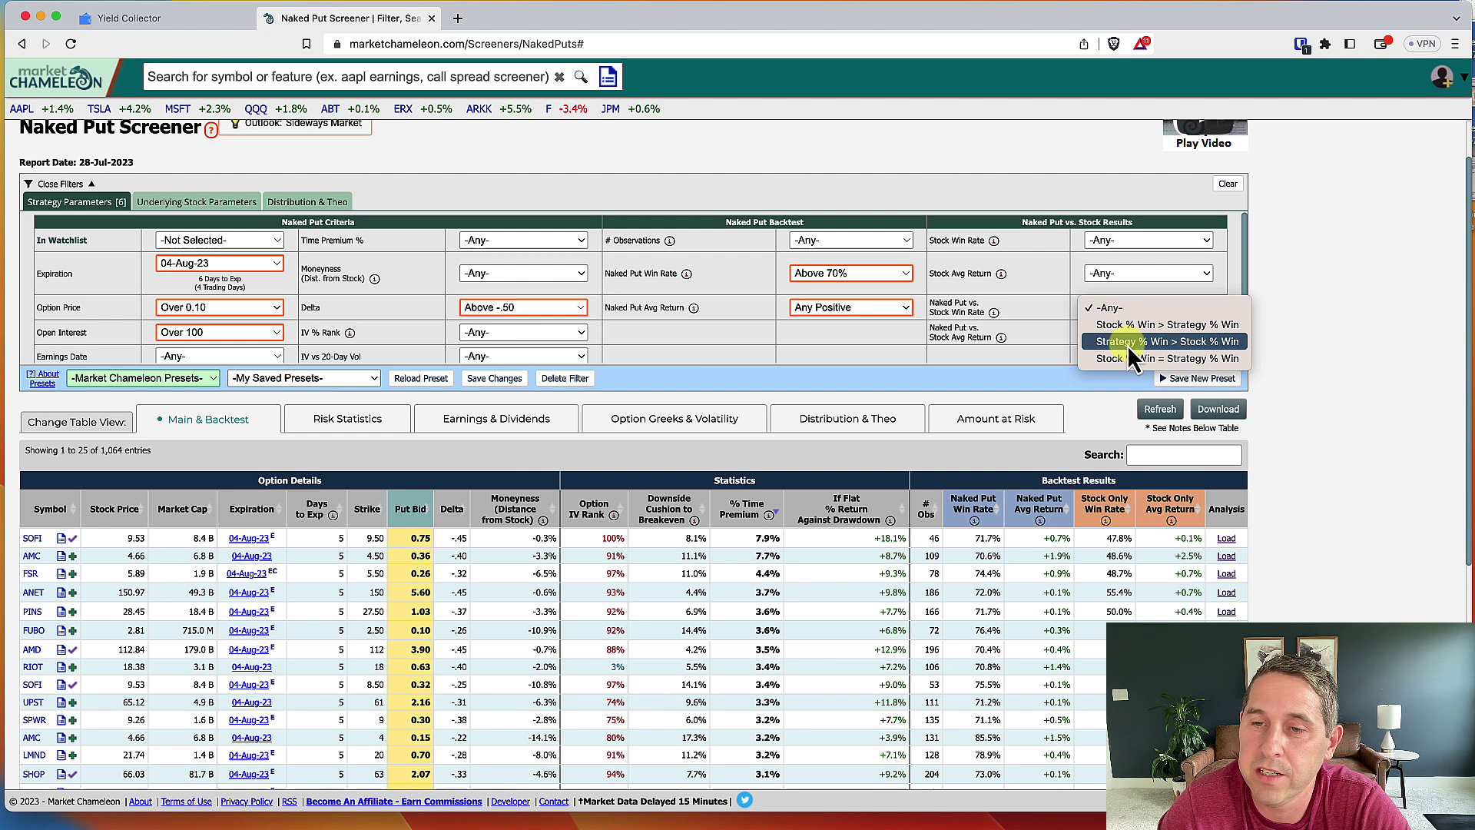
click(1193, 343)
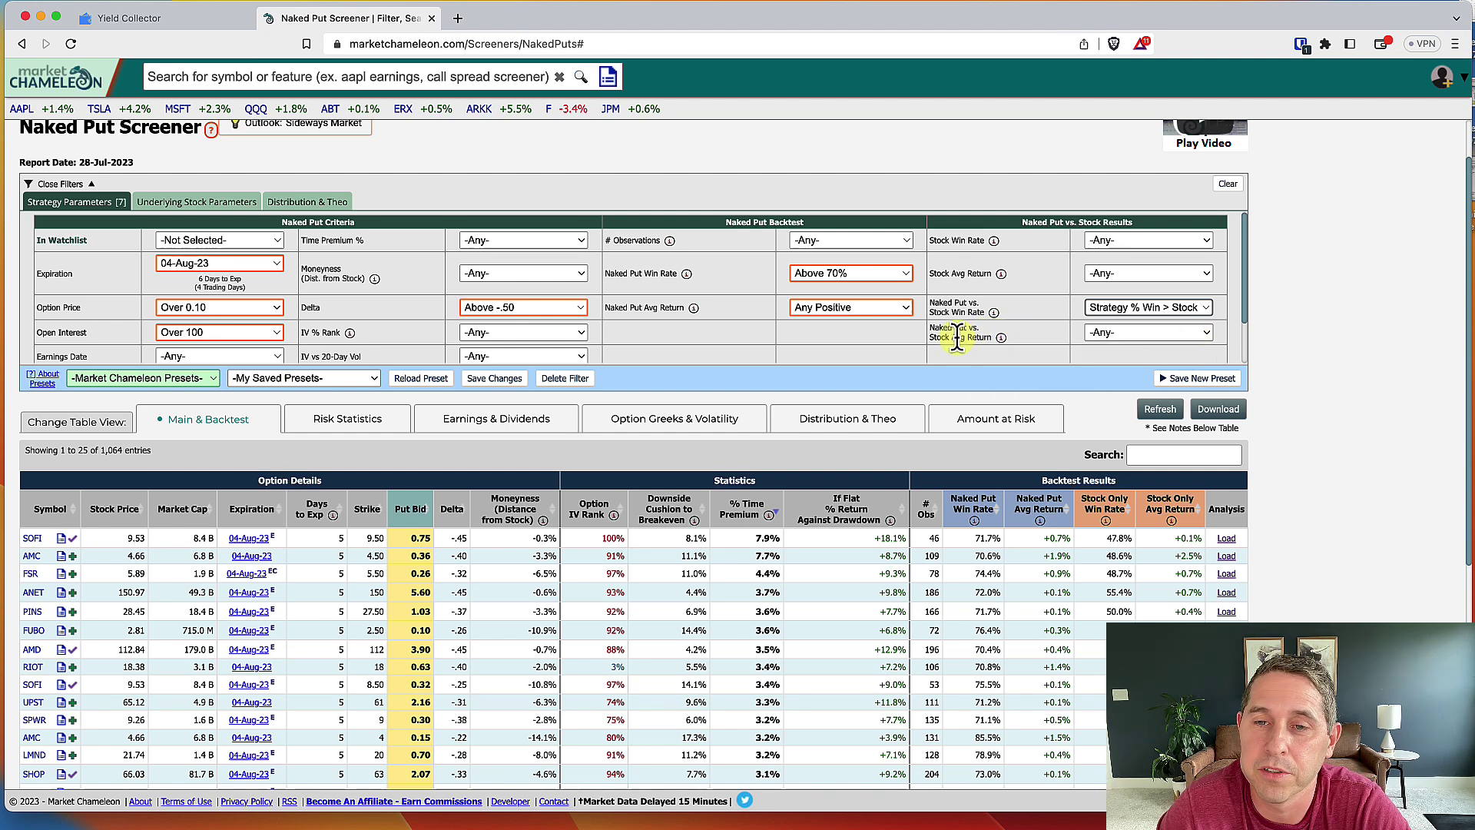
click(1113, 332)
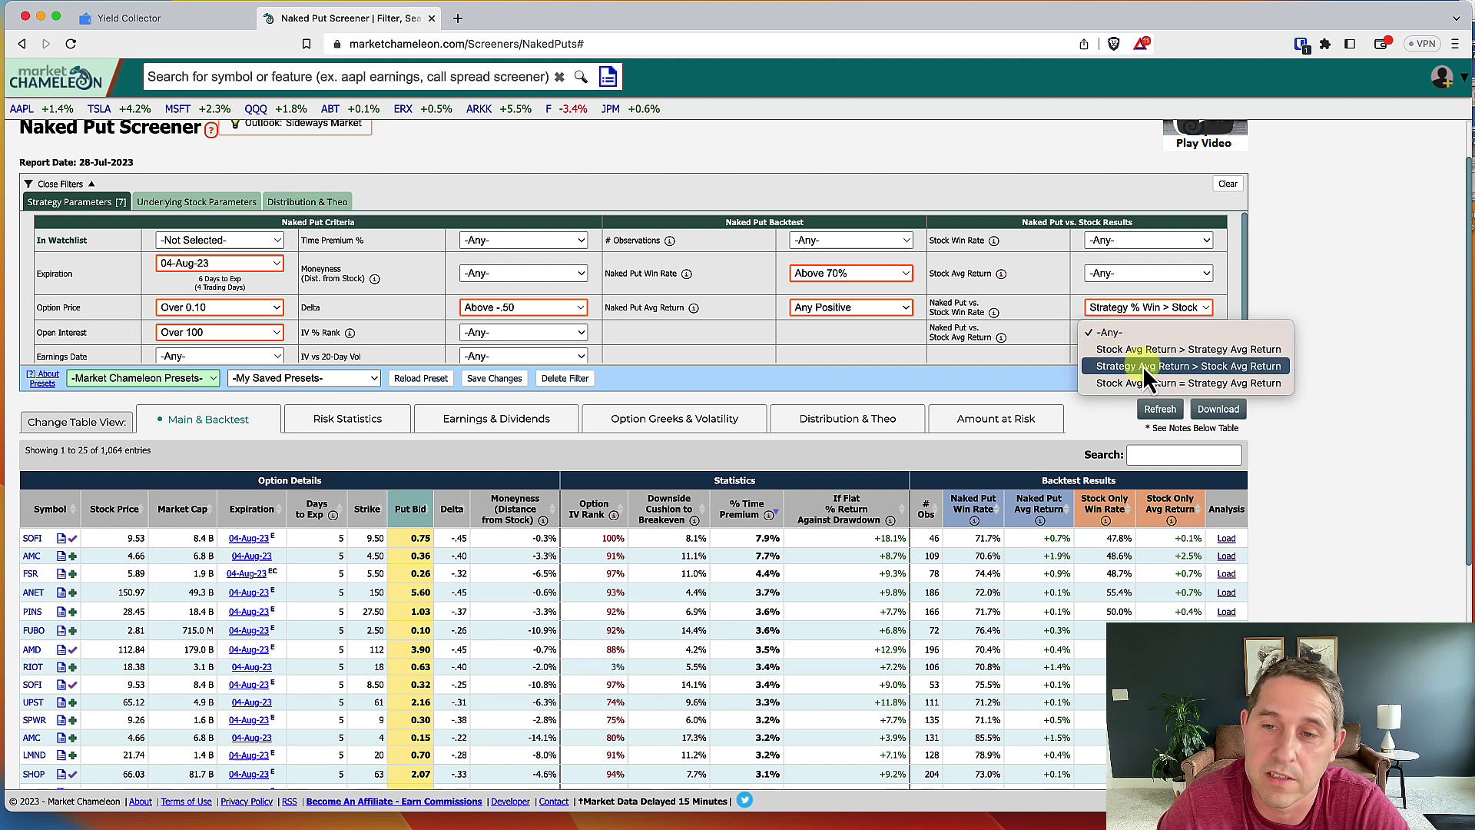
click(1141, 365)
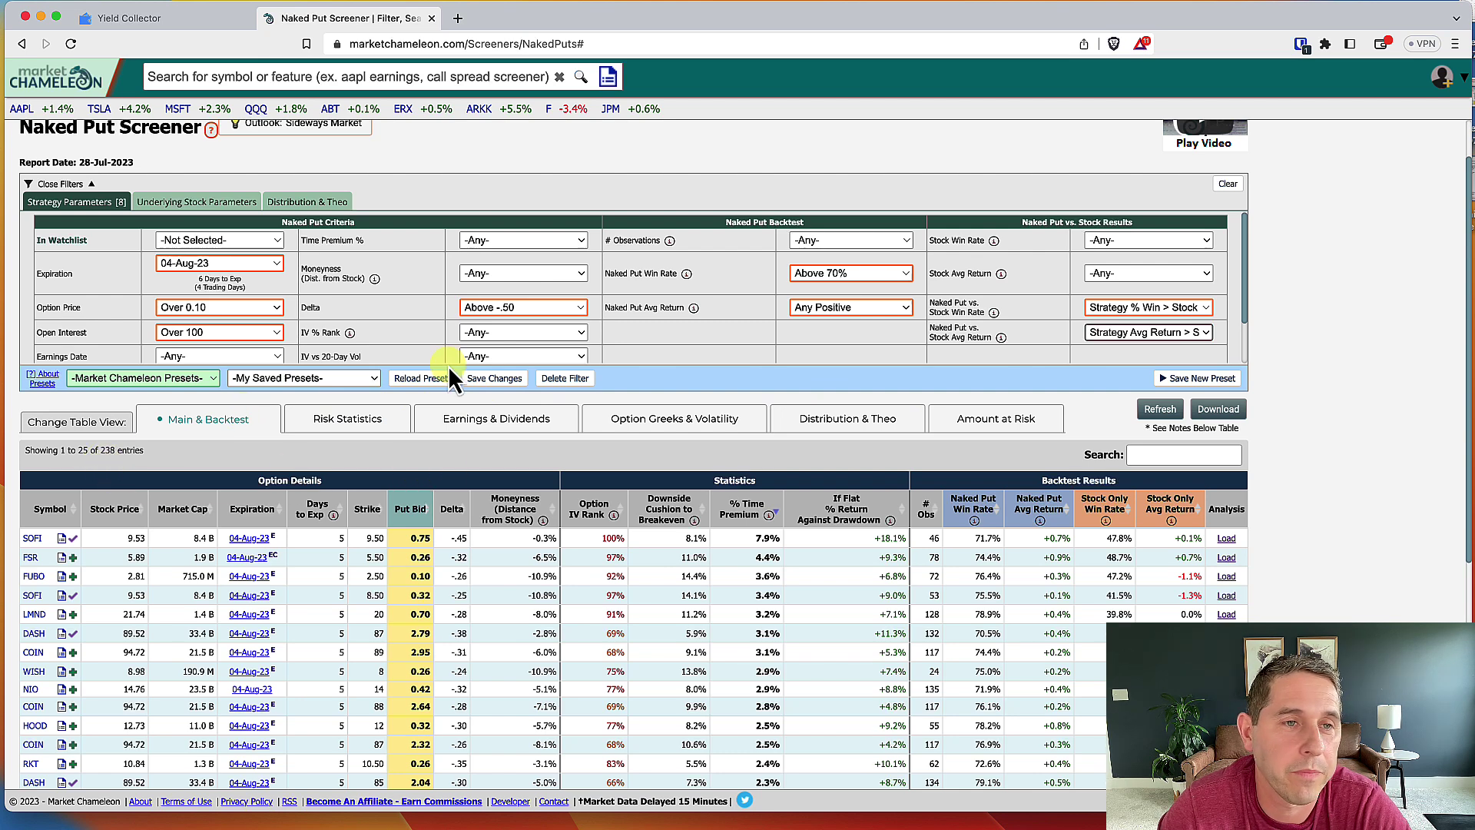
Limit underlying stocks to over $1 Billion market cap and a price Above 5.
click(197, 202)
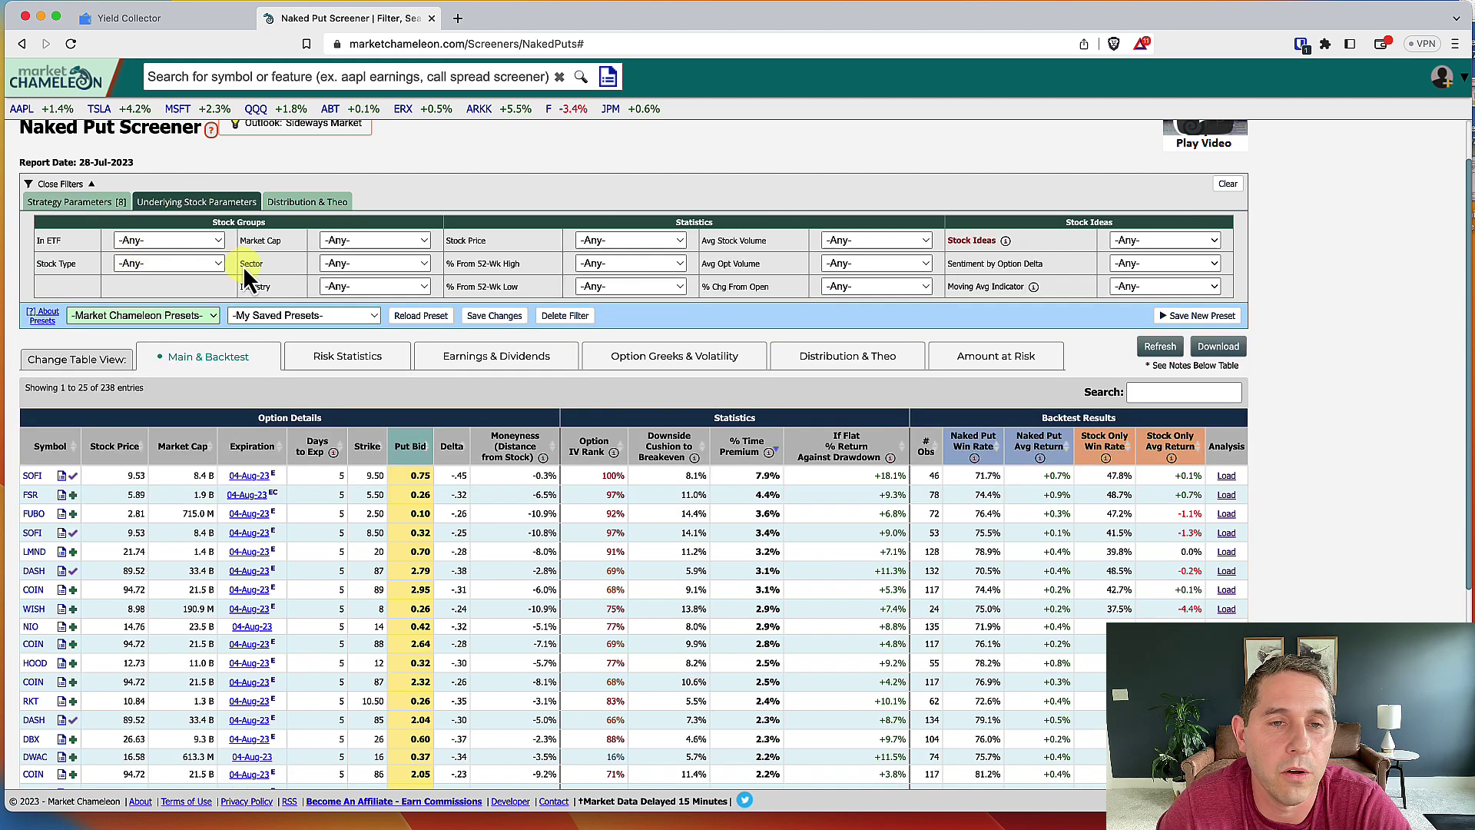
click(401, 241)
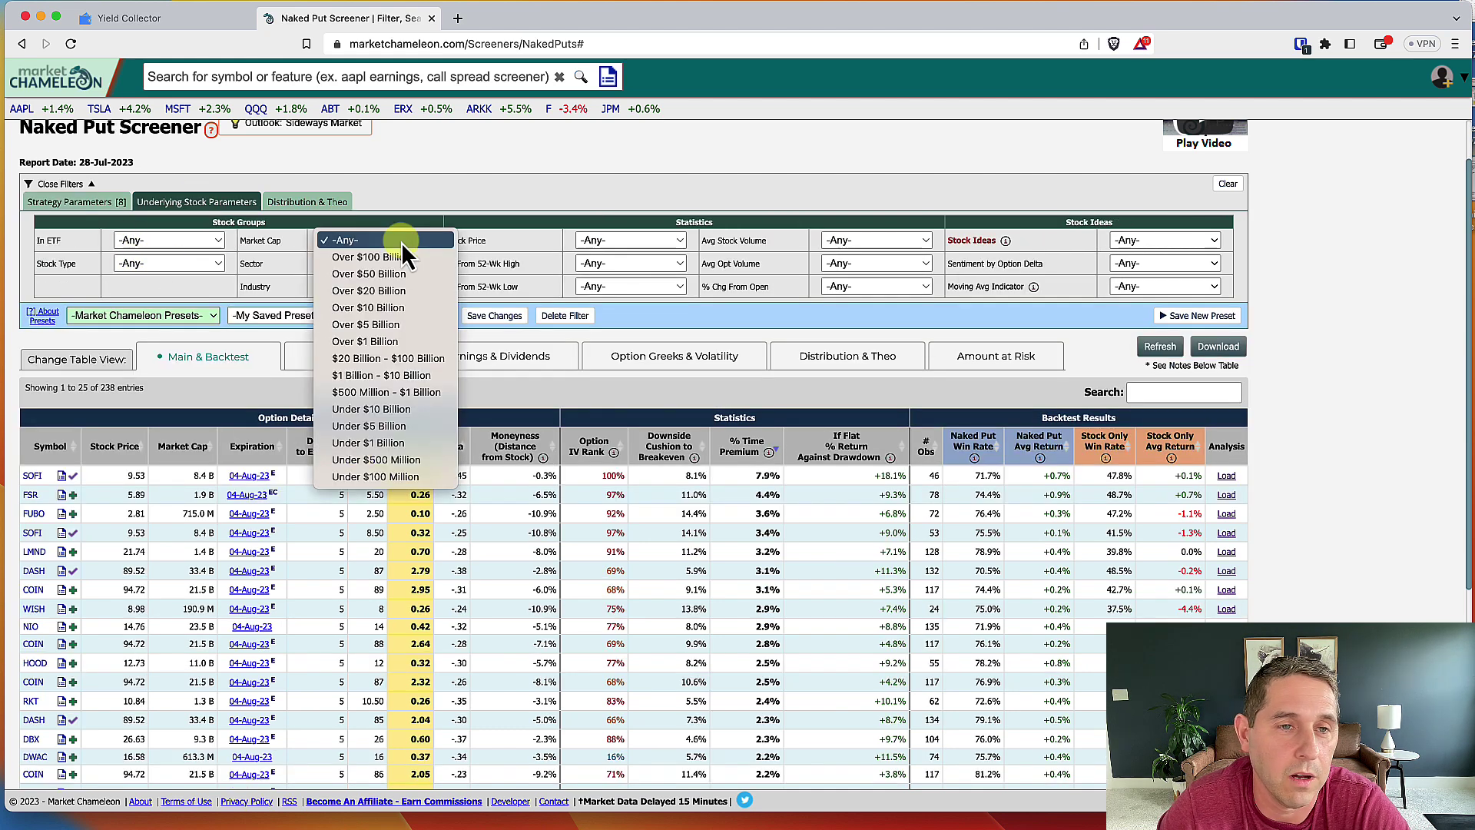
click(390, 341)
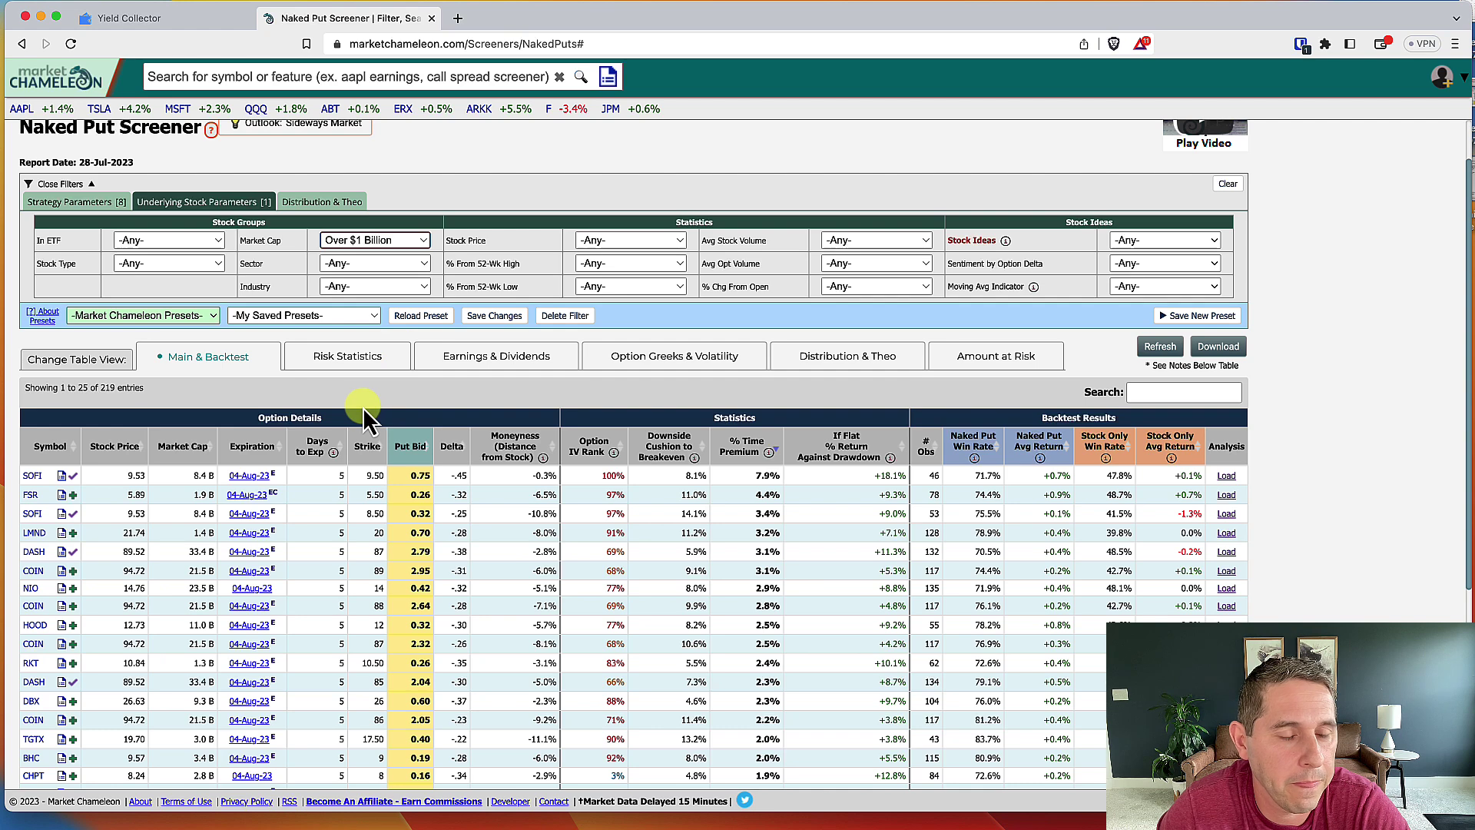
click(614, 239)
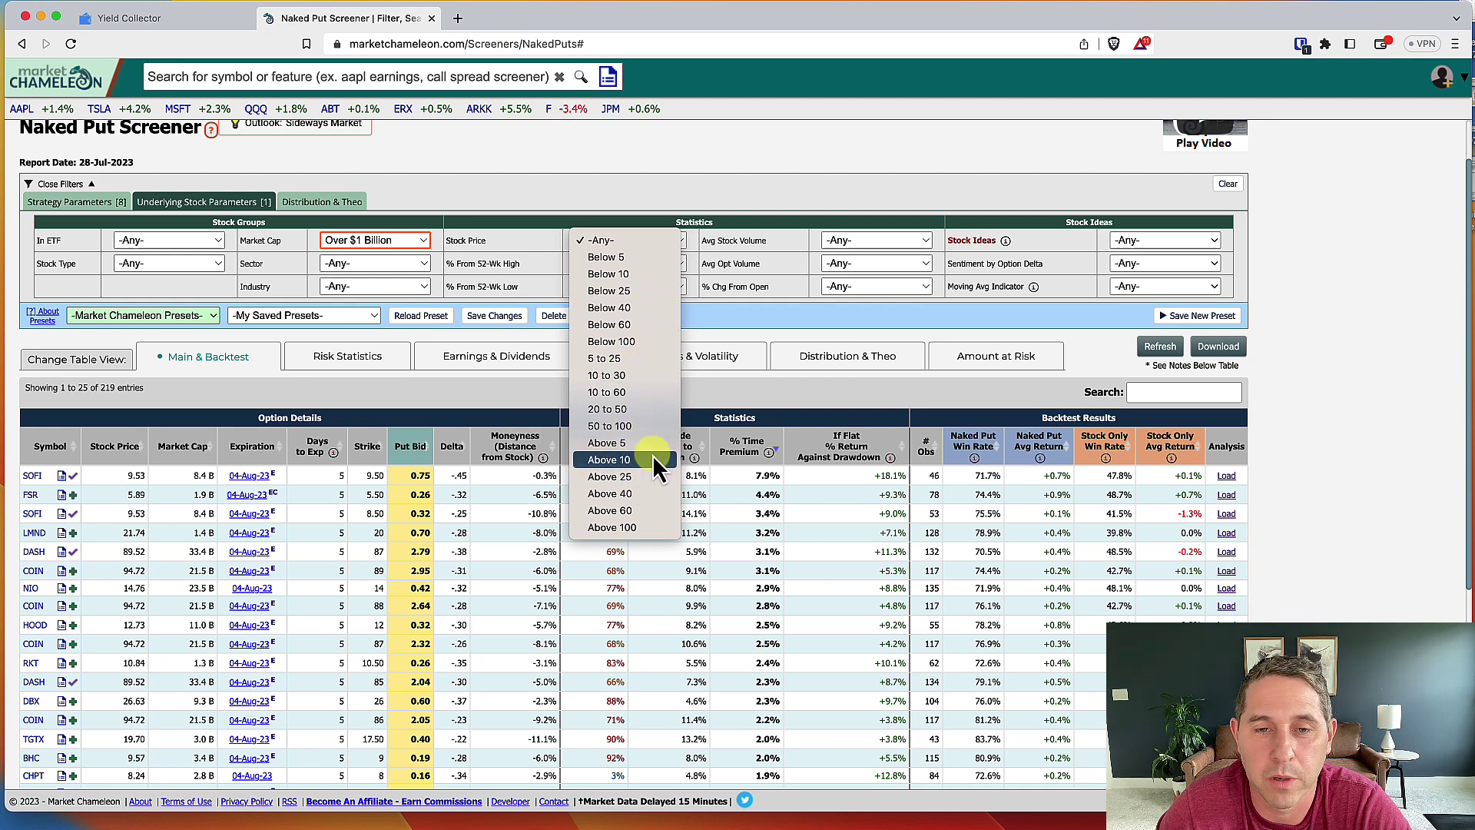
click(721, 398)
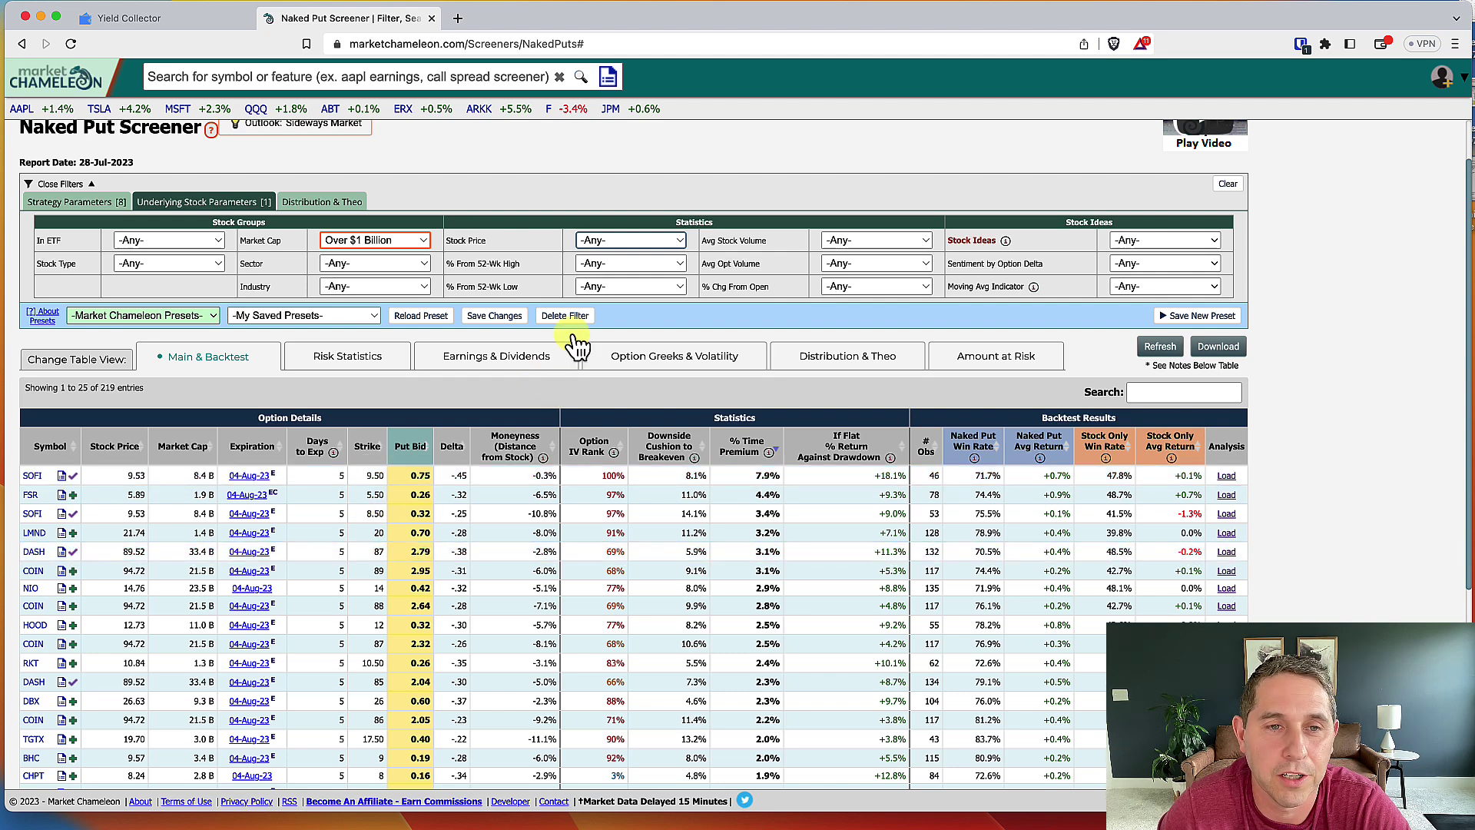
click(630, 239)
click(616, 441)
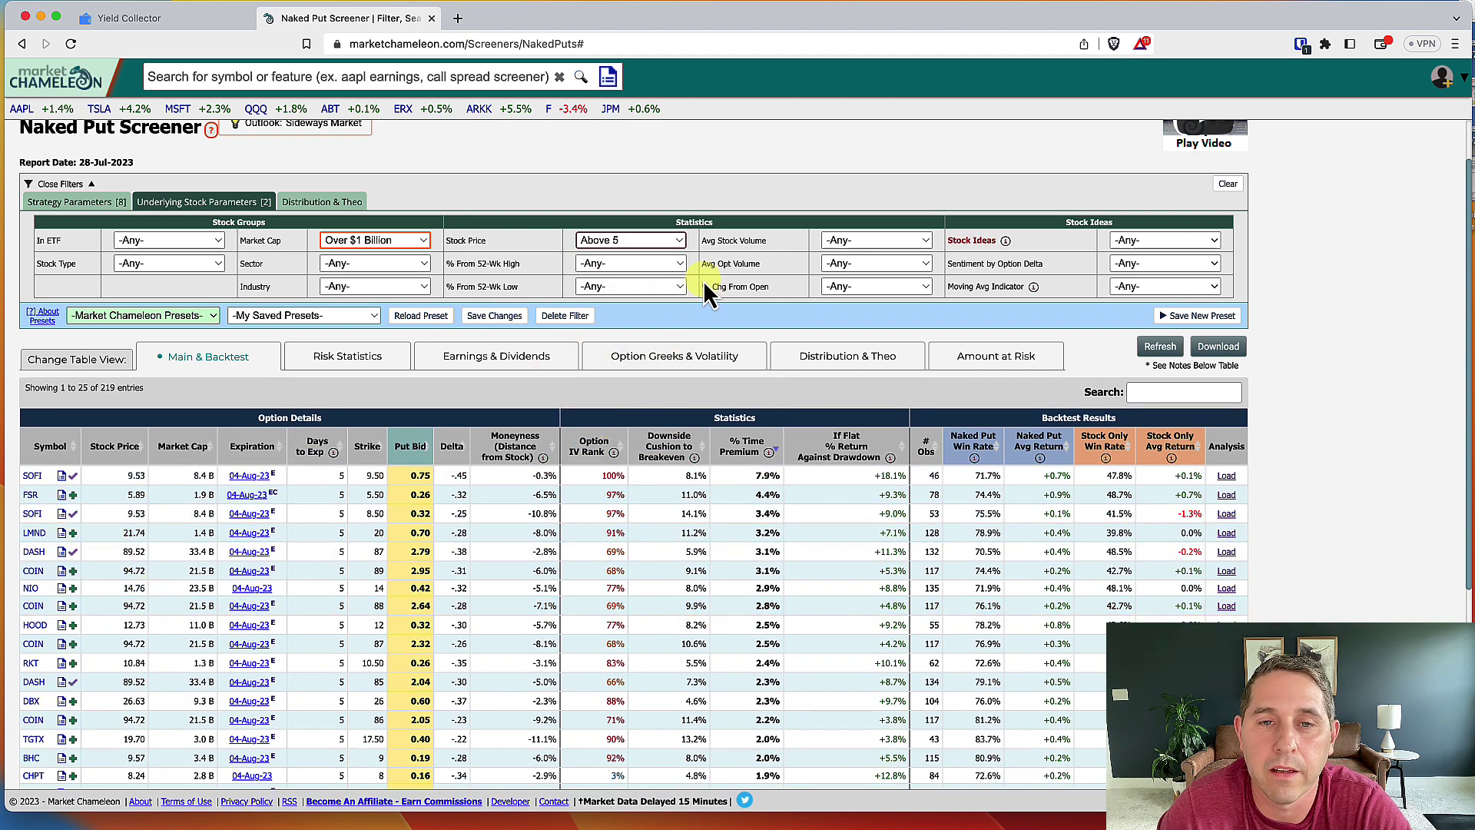
Require stock volume Over 1 Million, option volume Over 2,000 and Any Bullish moving averages, leaving 158 entries.
click(855, 238)
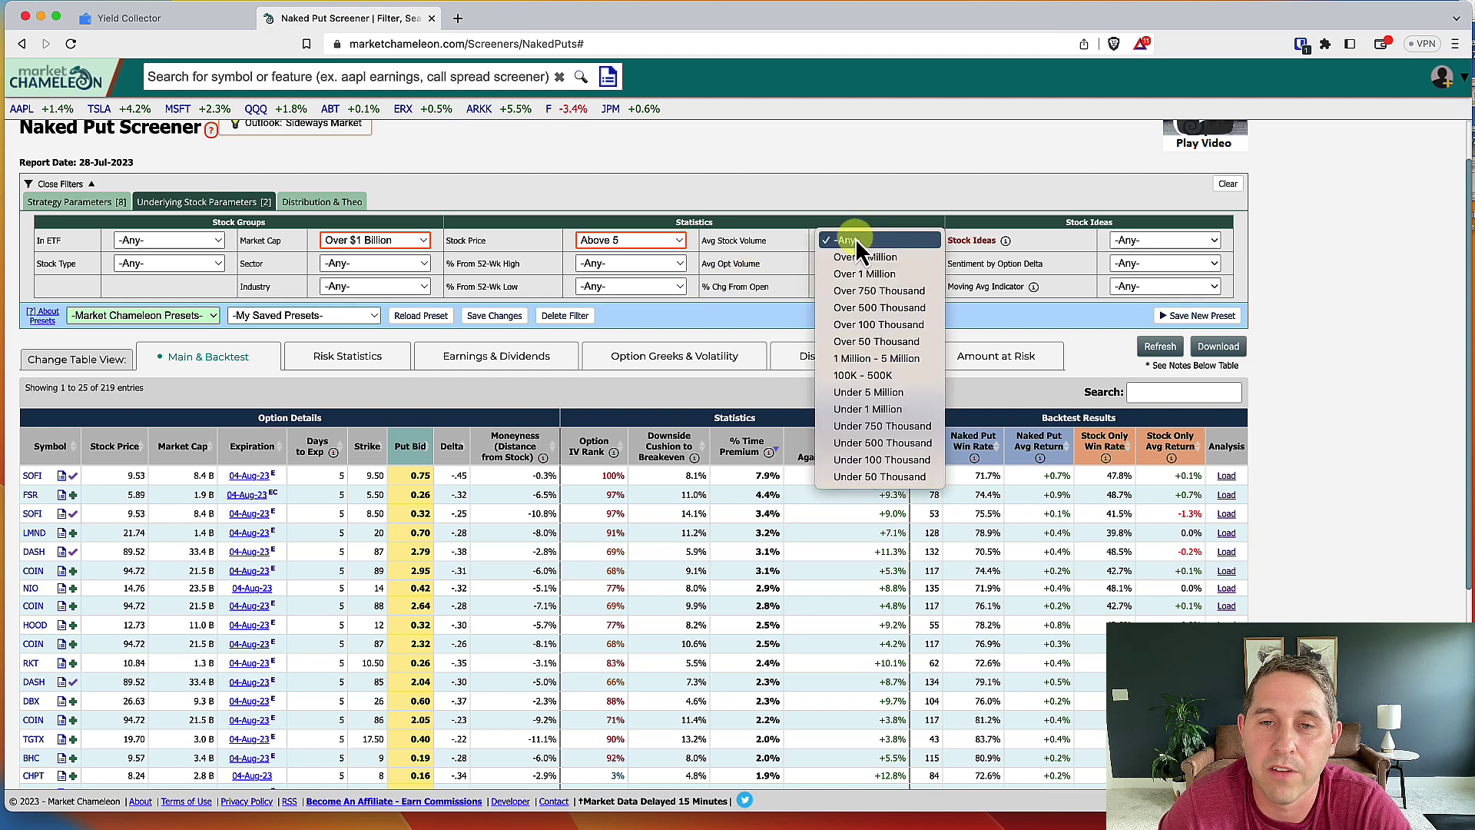
click(883, 275)
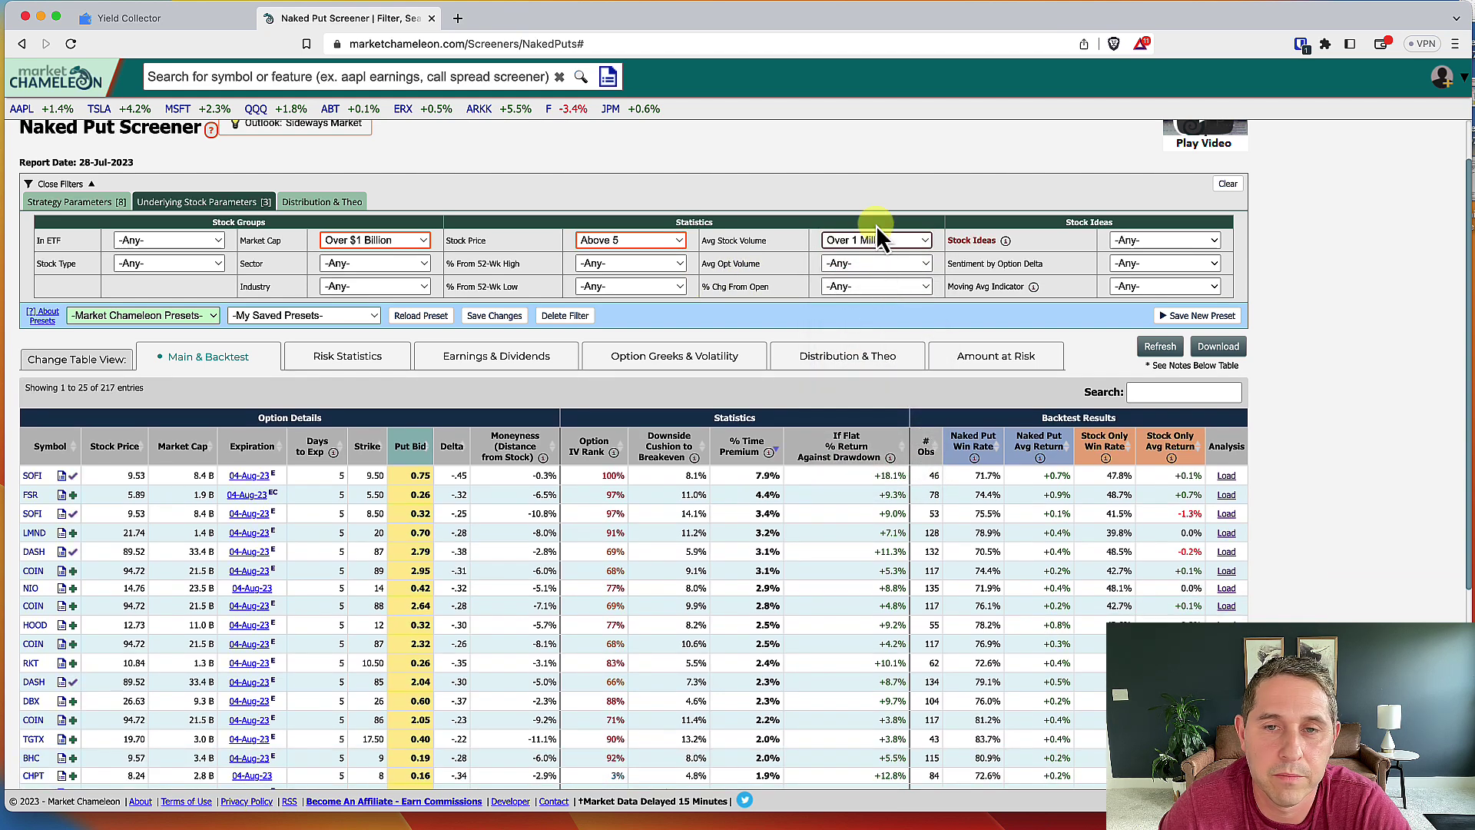
click(873, 265)
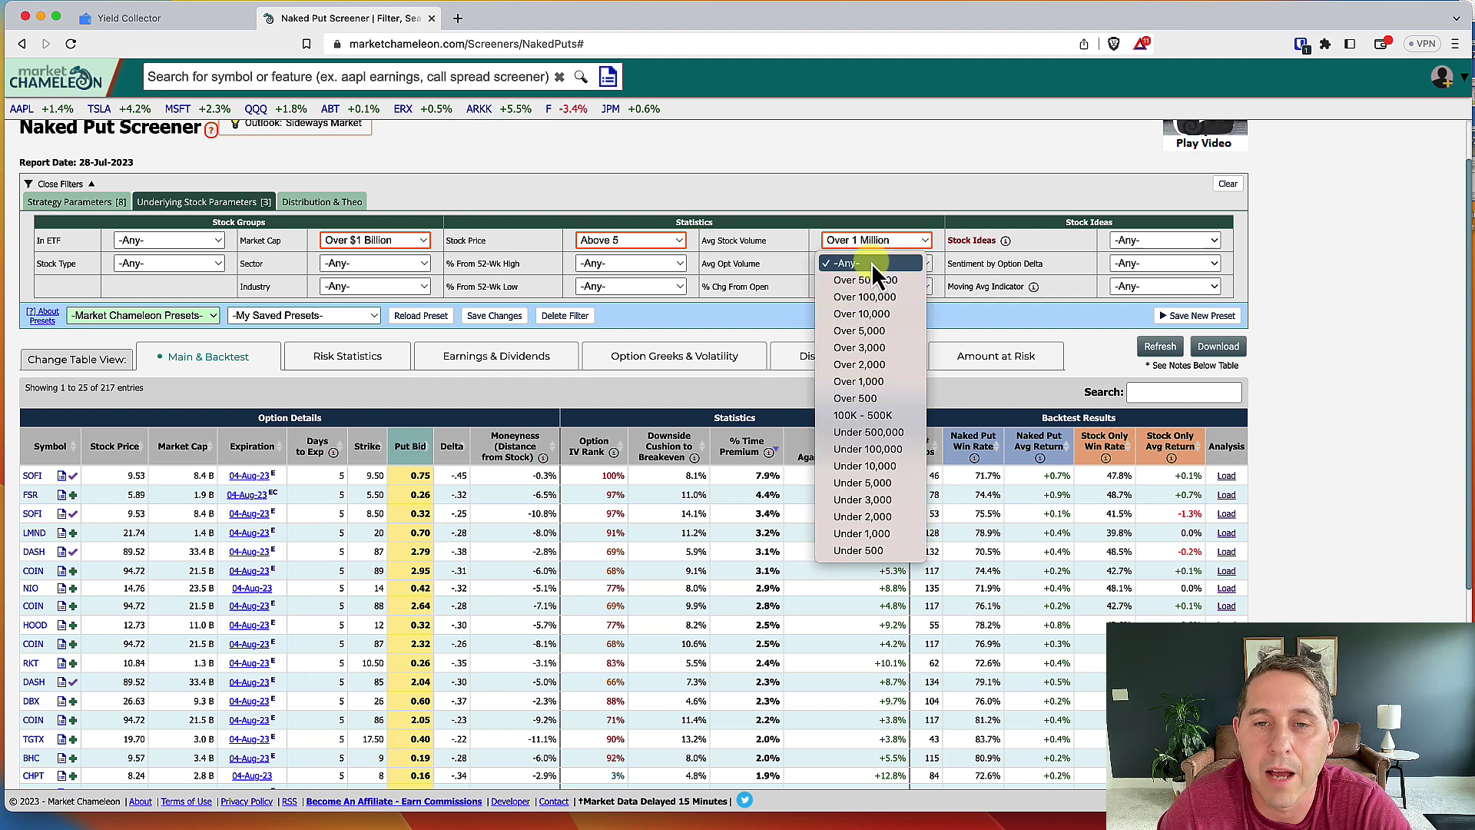
click(868, 366)
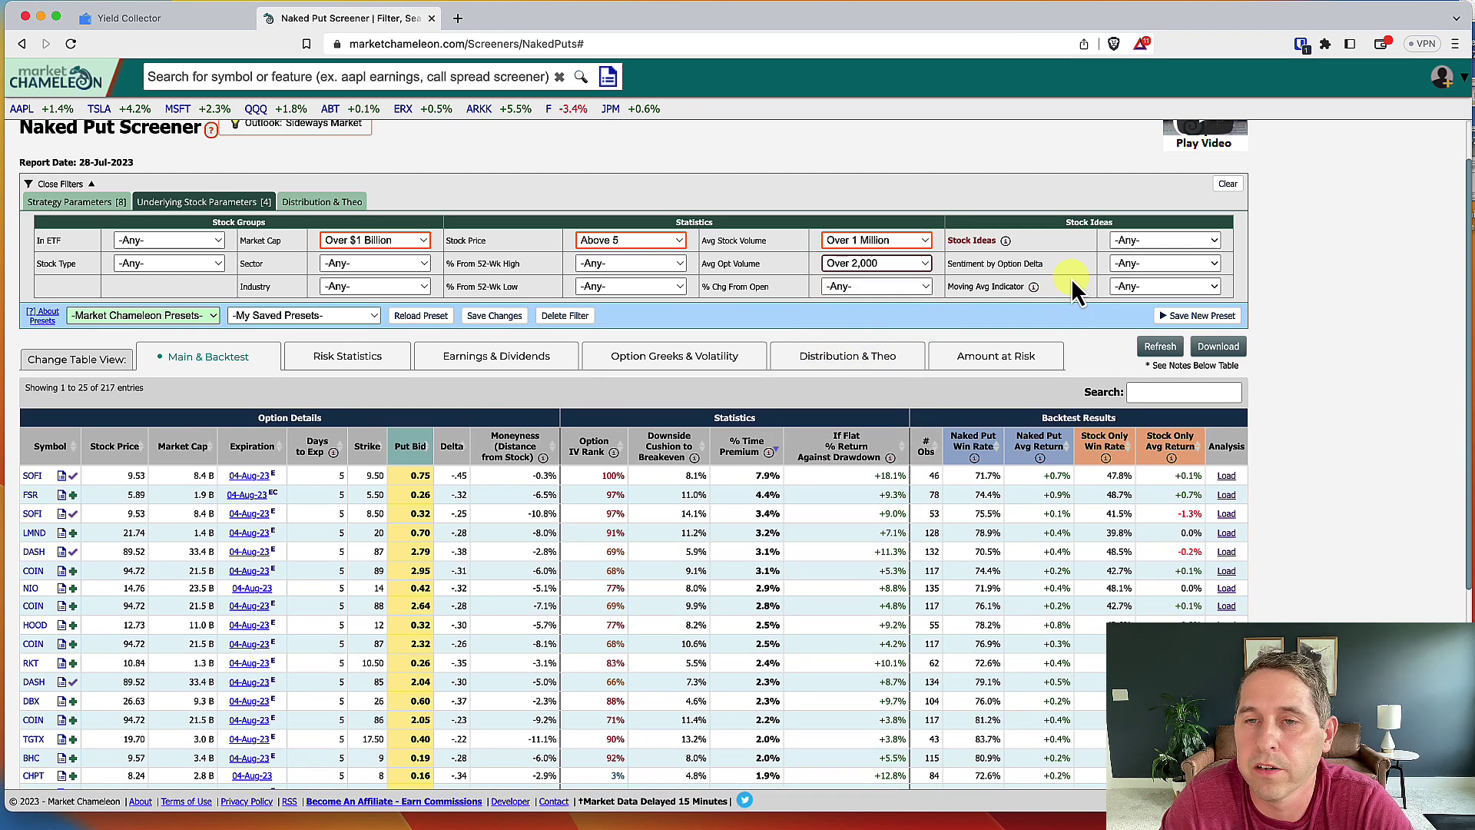
click(1131, 288)
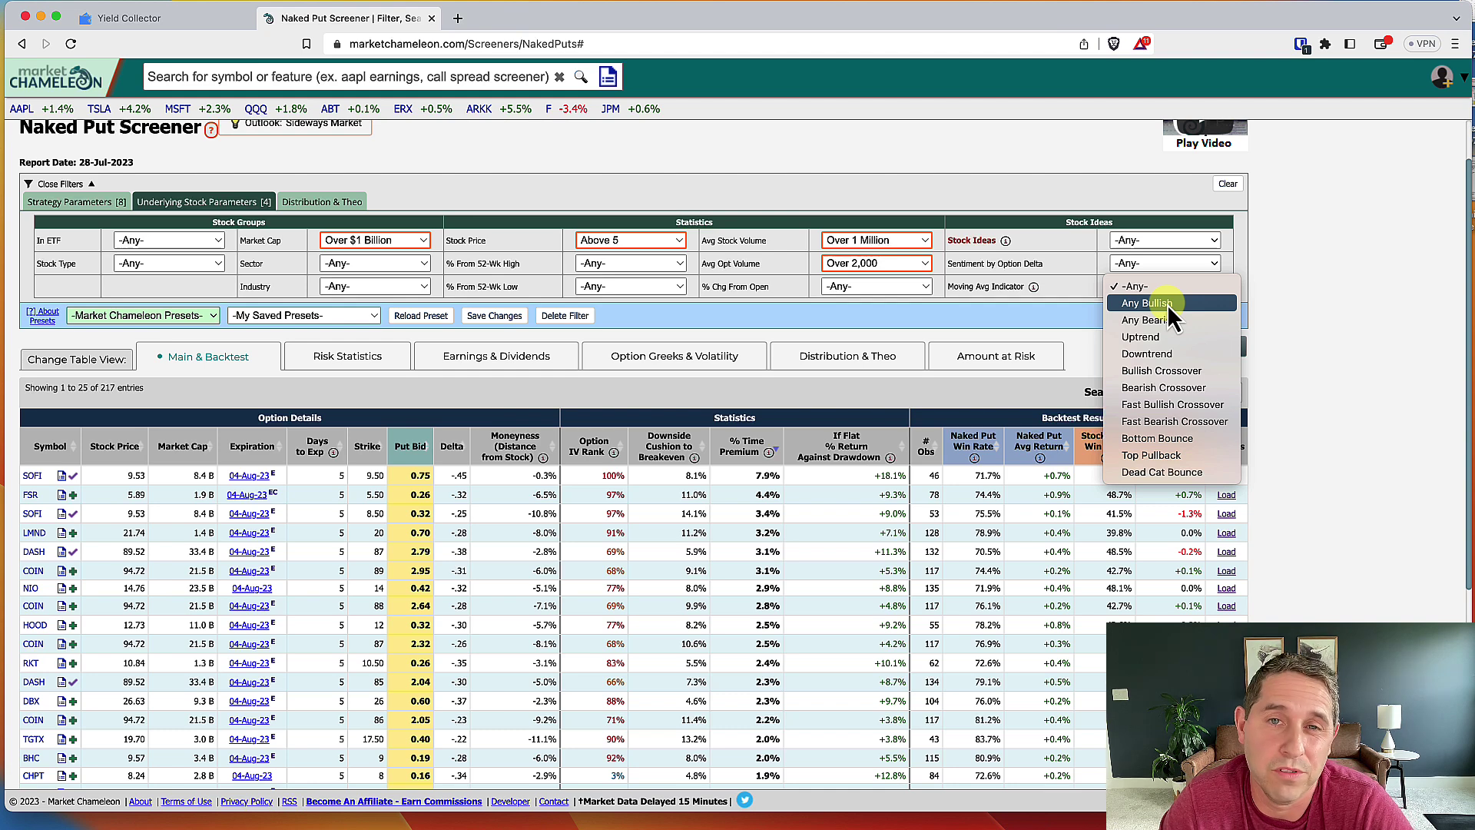
click(1167, 304)
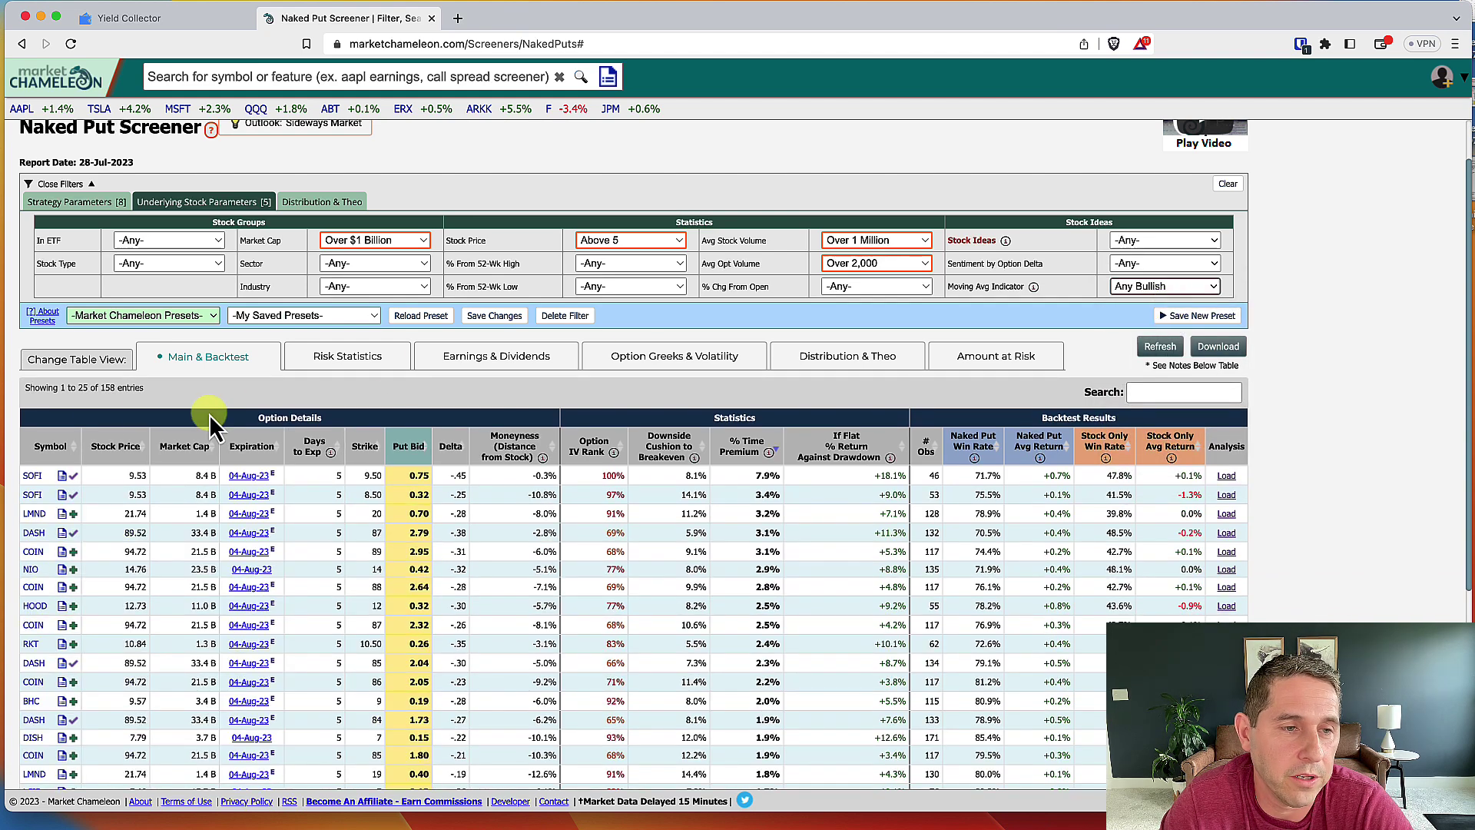
click(321, 201)
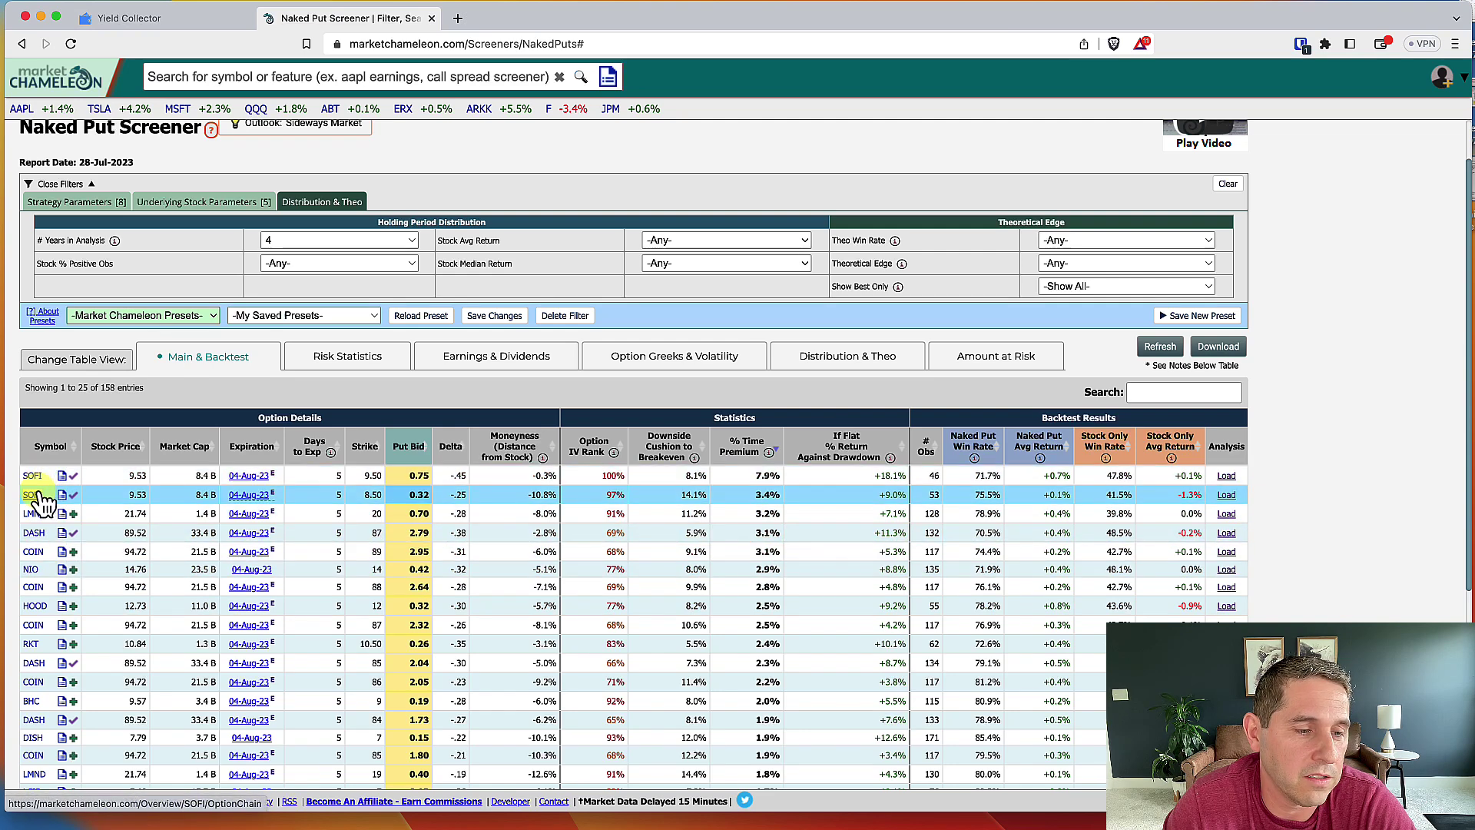
Set Show Best Only to 'Best Return if Stock Flat by Symbol', cutting results to 55 entries.
scroll(109, 564, down, 4)
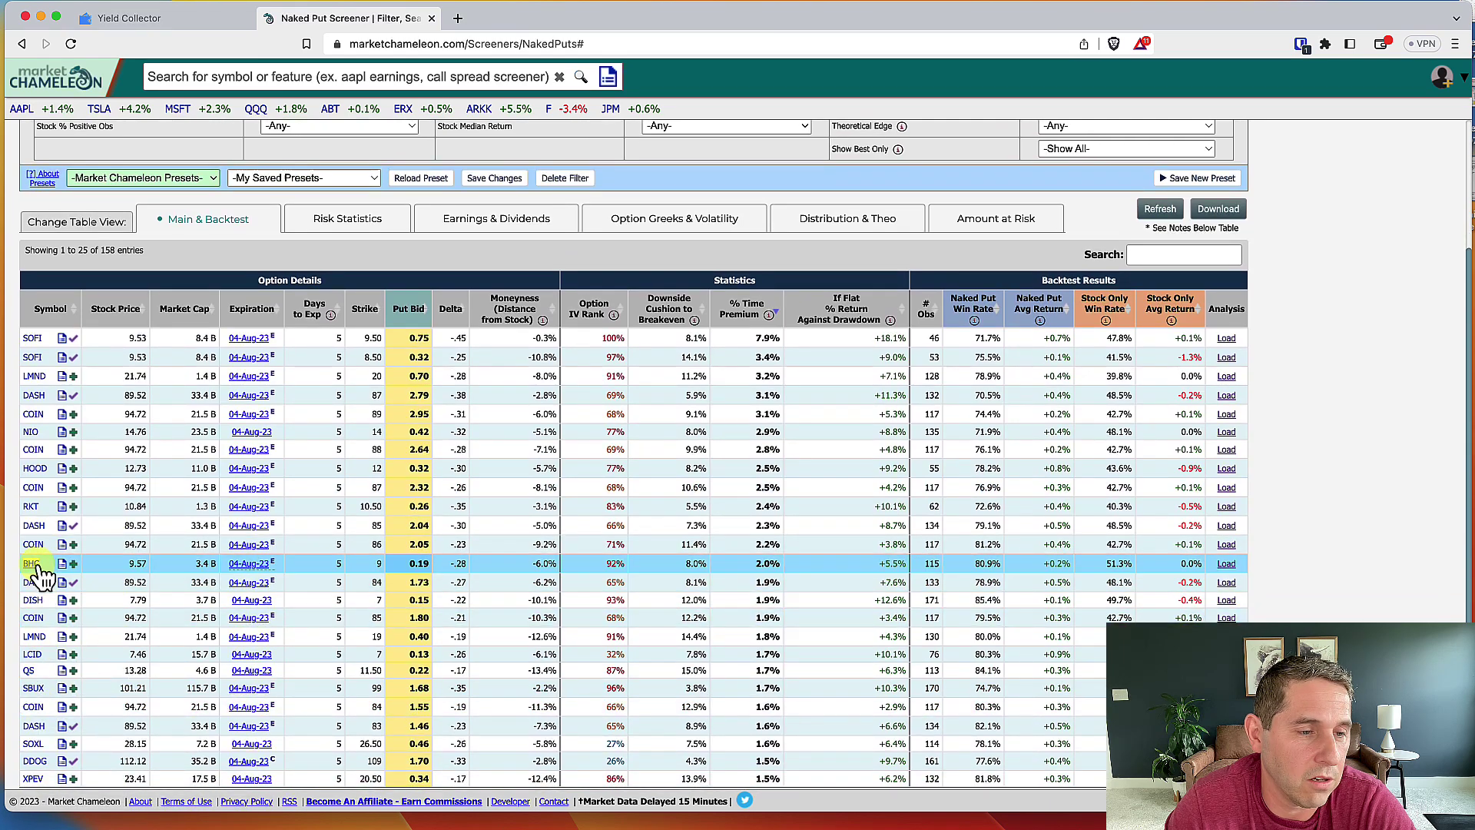
scroll(247, 561, up, 5)
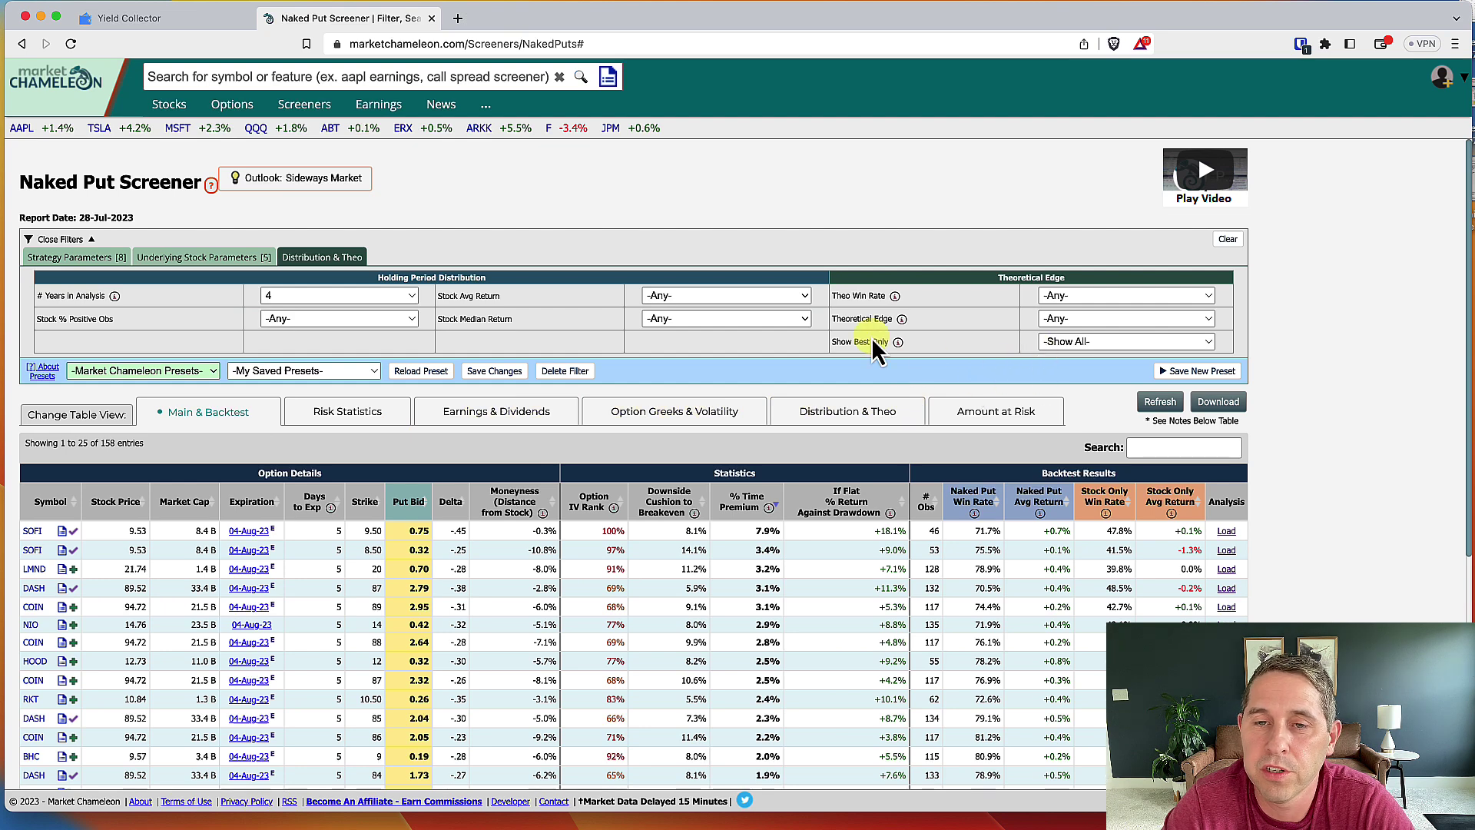
click(1058, 342)
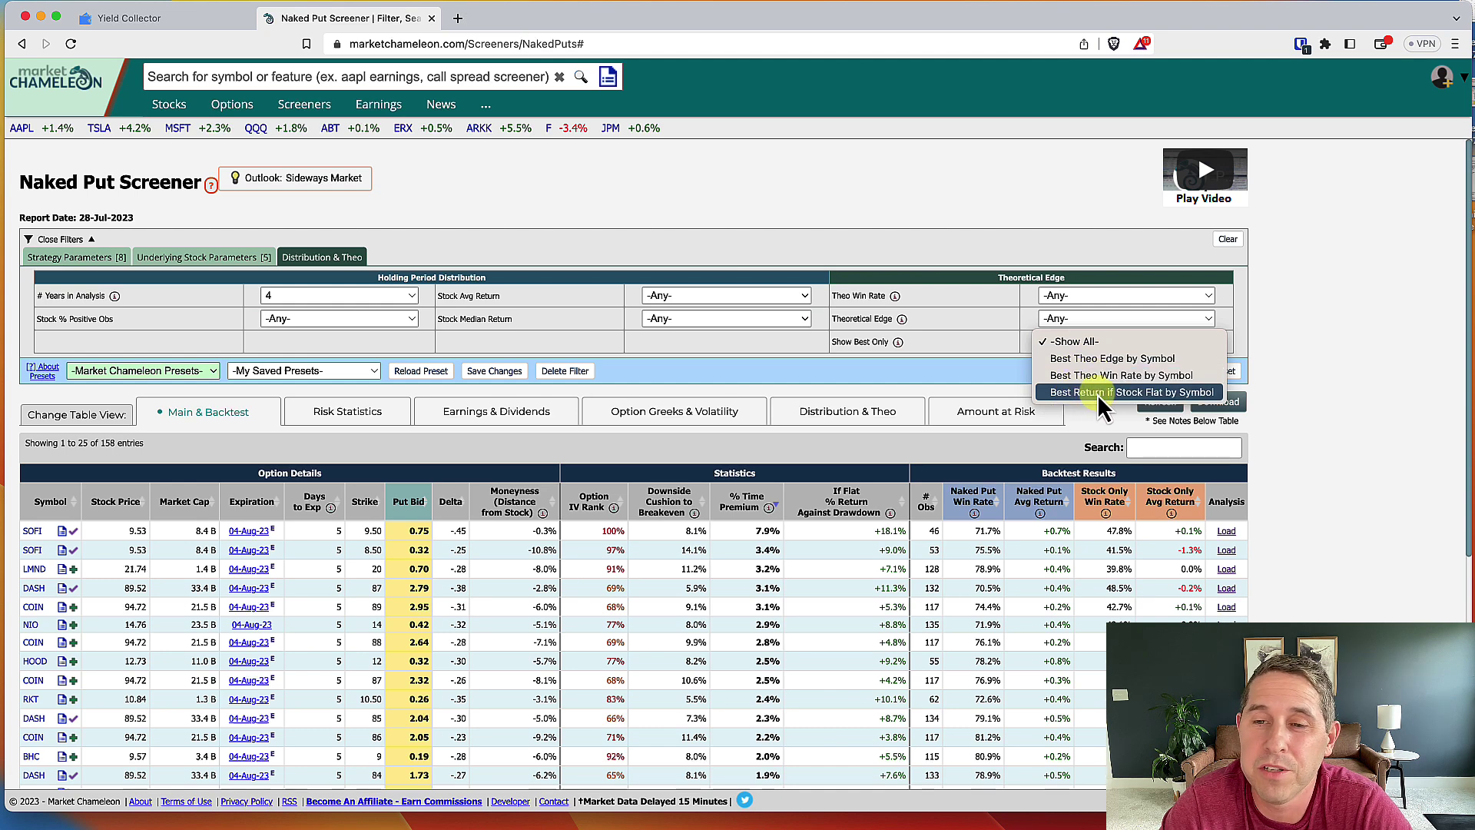
click(1097, 393)
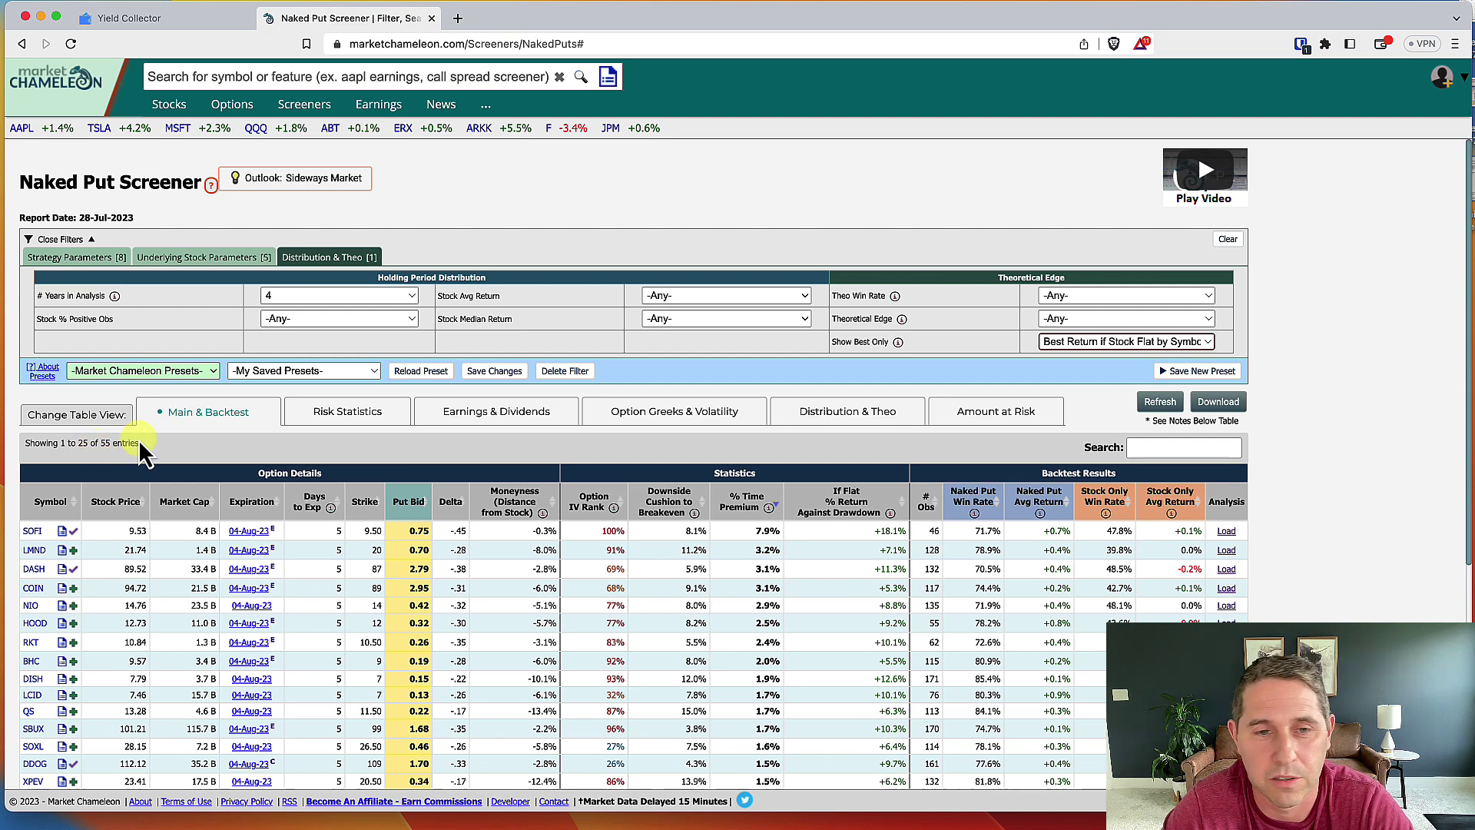
scroll(571, 436, down, 1)
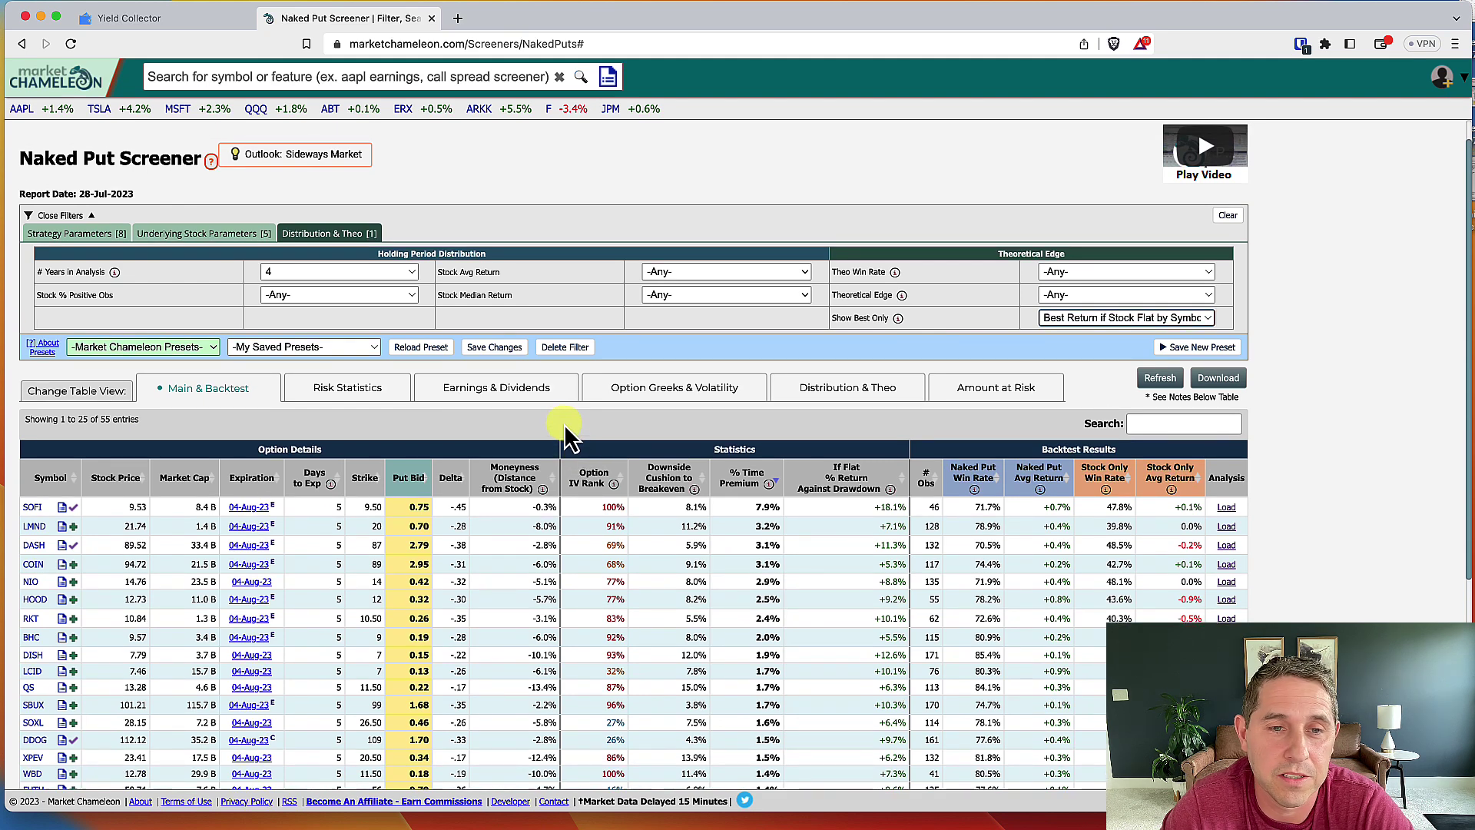
Return to Strategy Parameters, cancel a new preset save, and view the 55-entry results table.
click(66, 234)
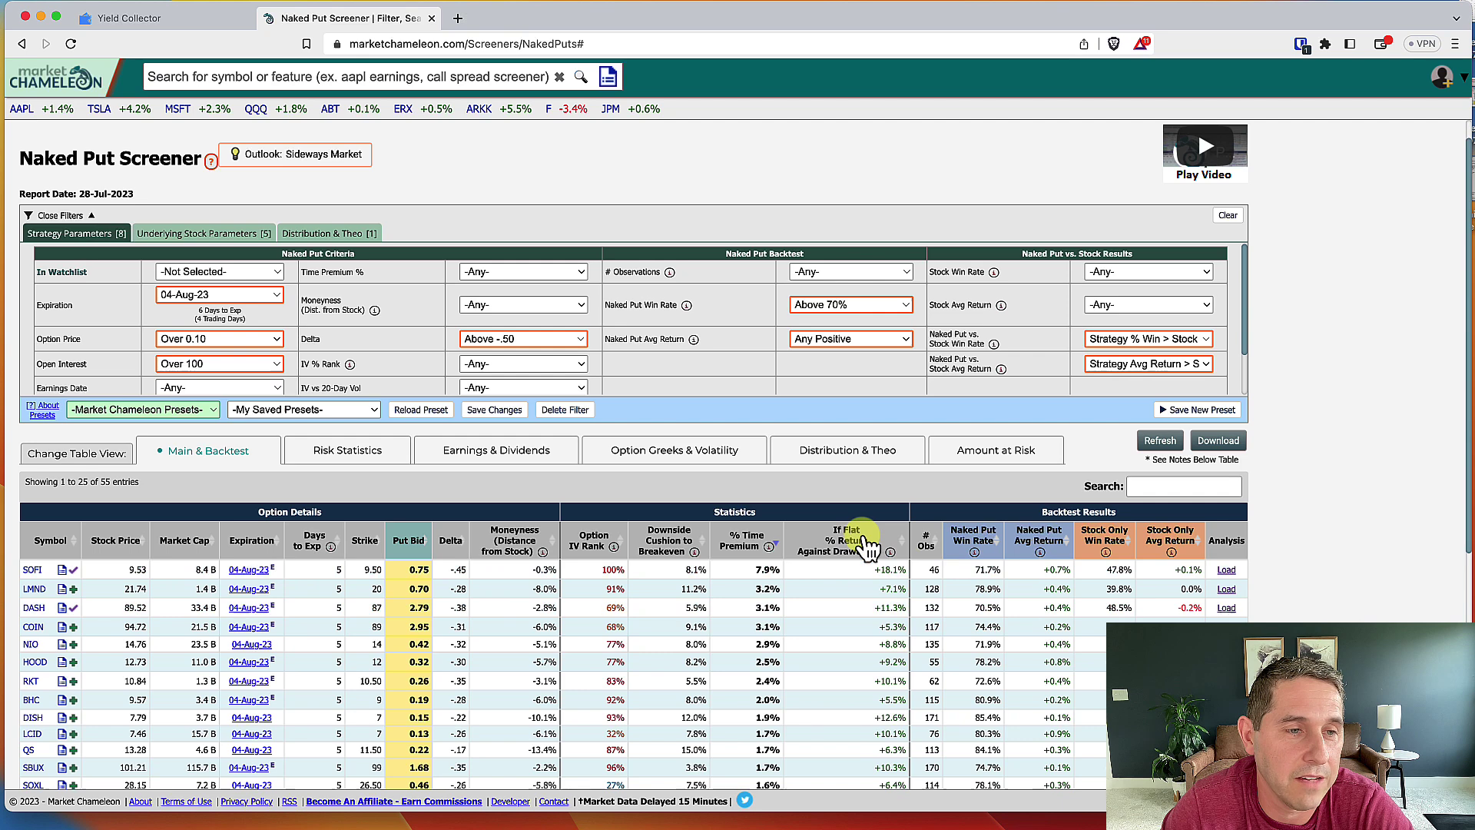
click(1184, 415)
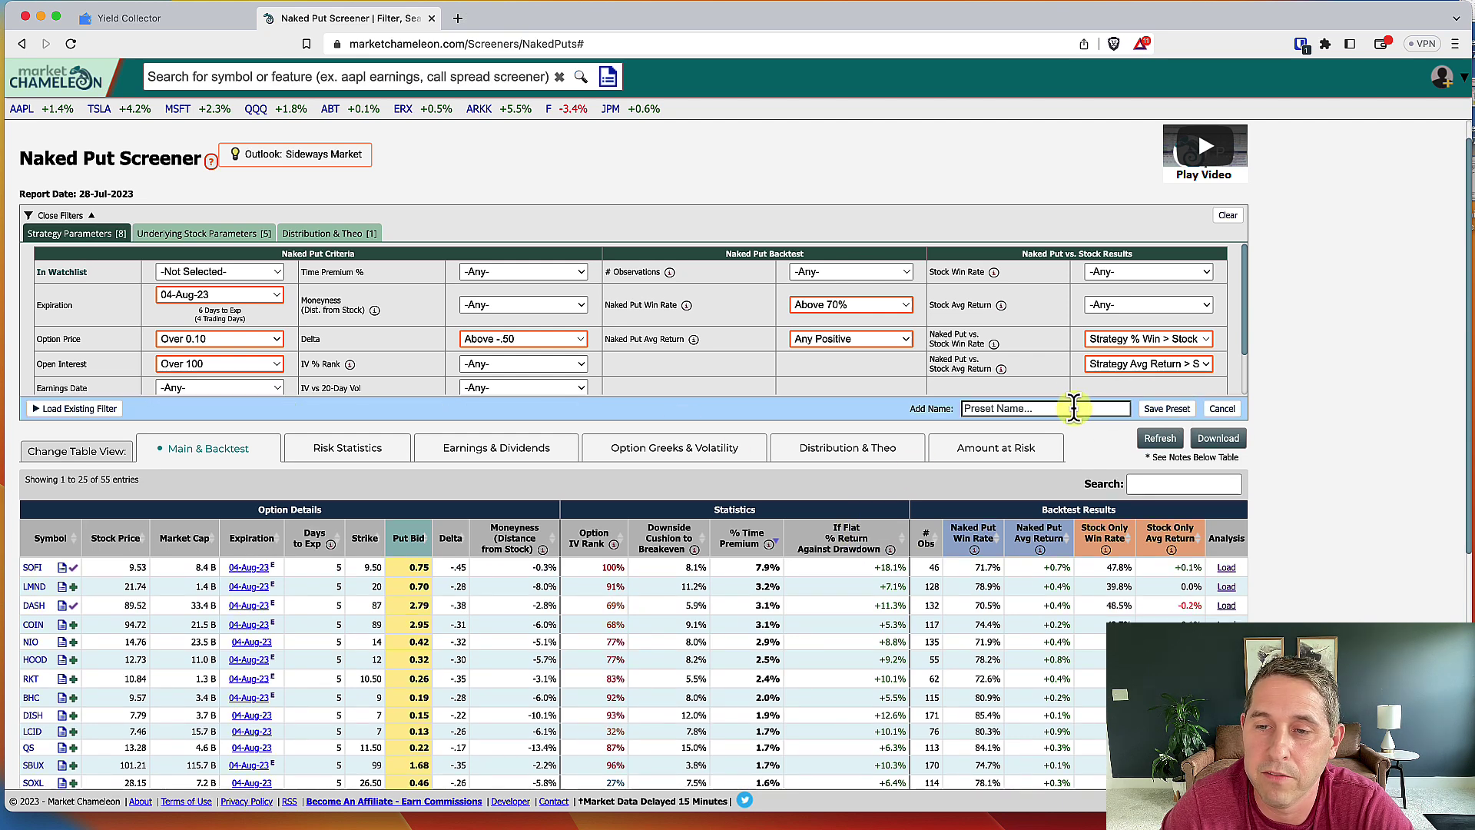
click(1165, 409)
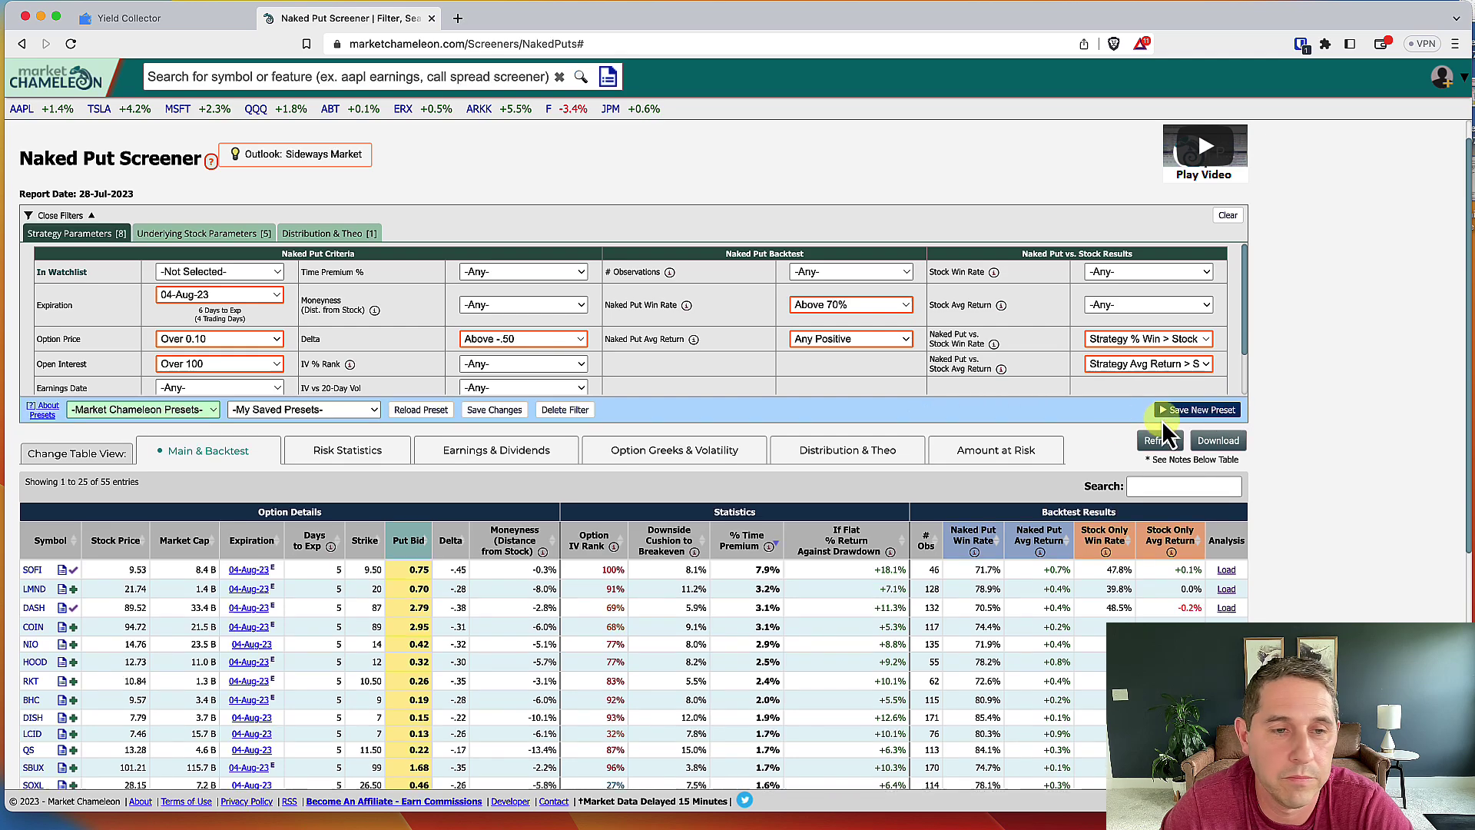
click(365, 412)
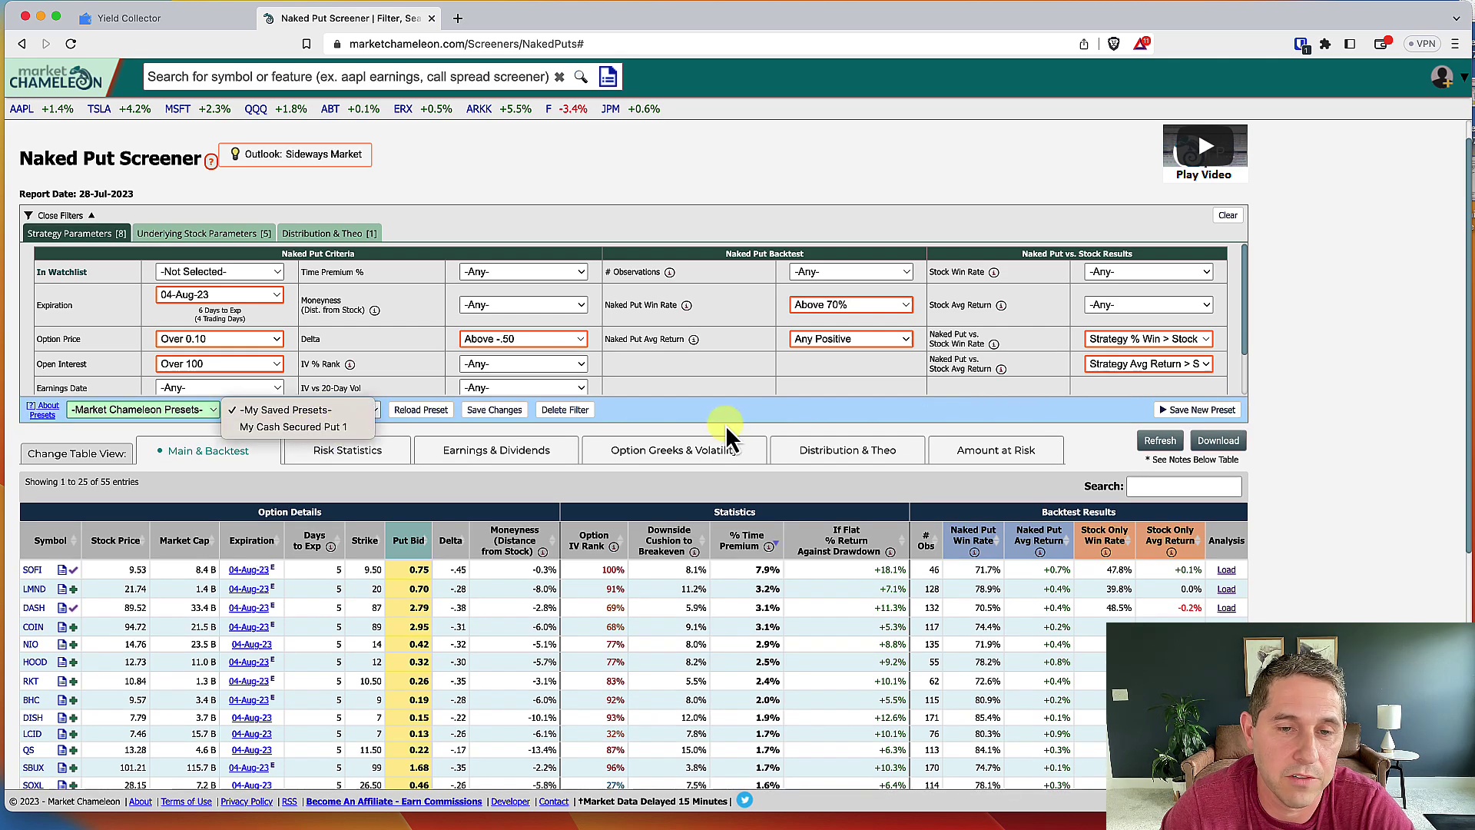
click(706, 411)
scroll(705, 412, down, 3)
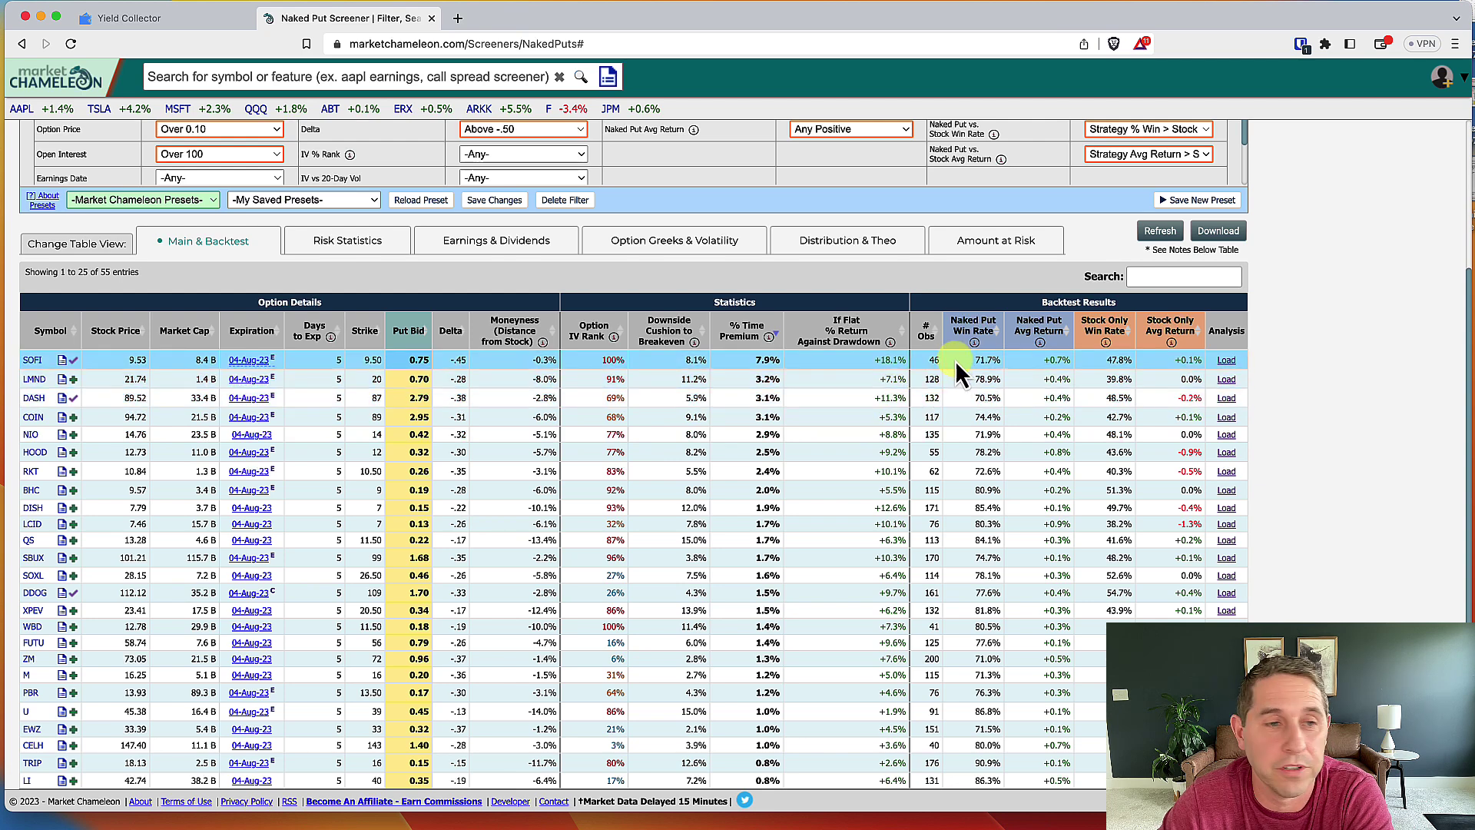
Review the SOFI put backtest, show earnings-only results (6 observations, 83.3% win rate), then close it.
click(1226, 359)
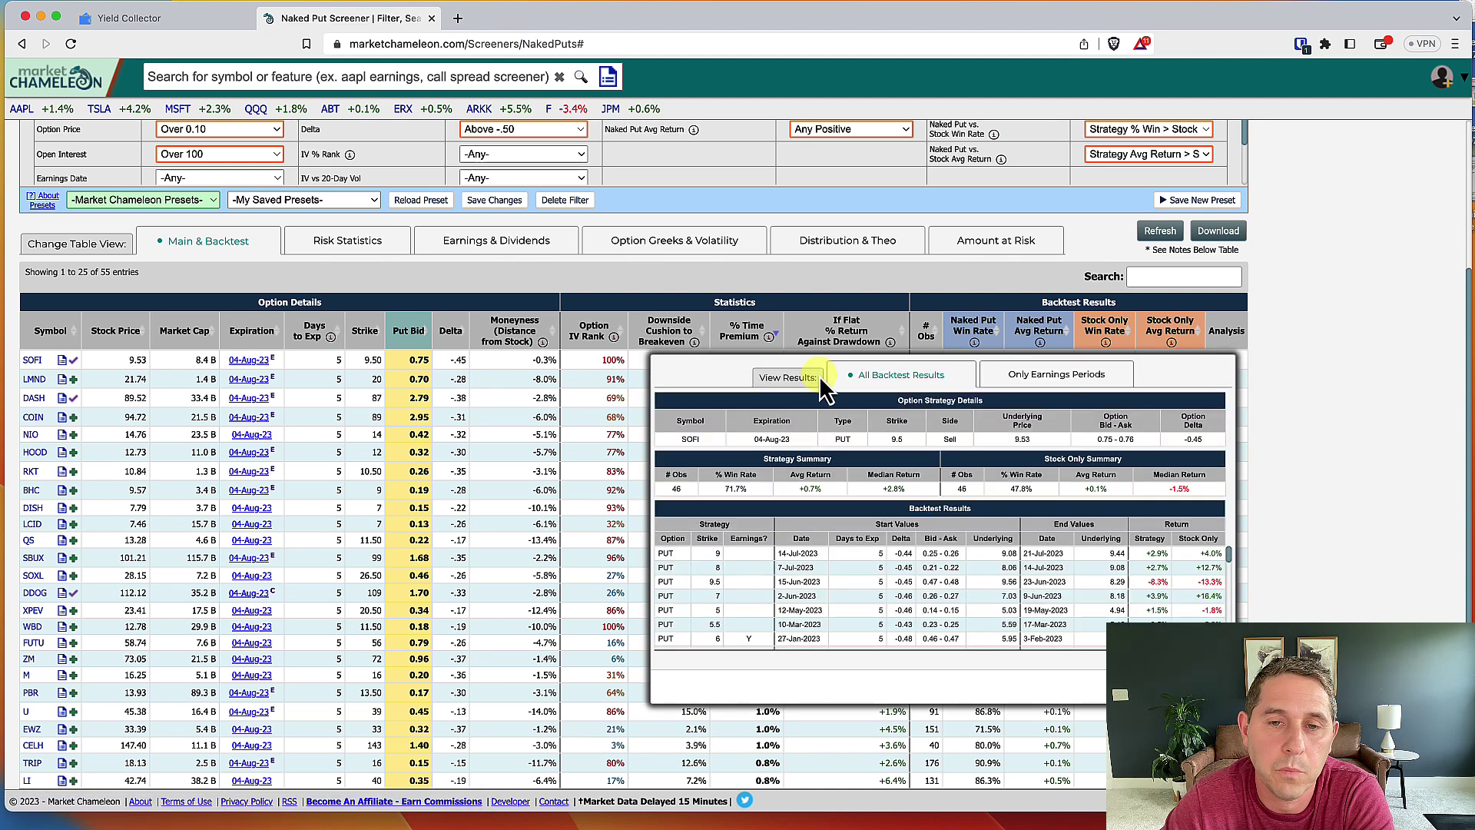
drag(711, 388, 557, 236)
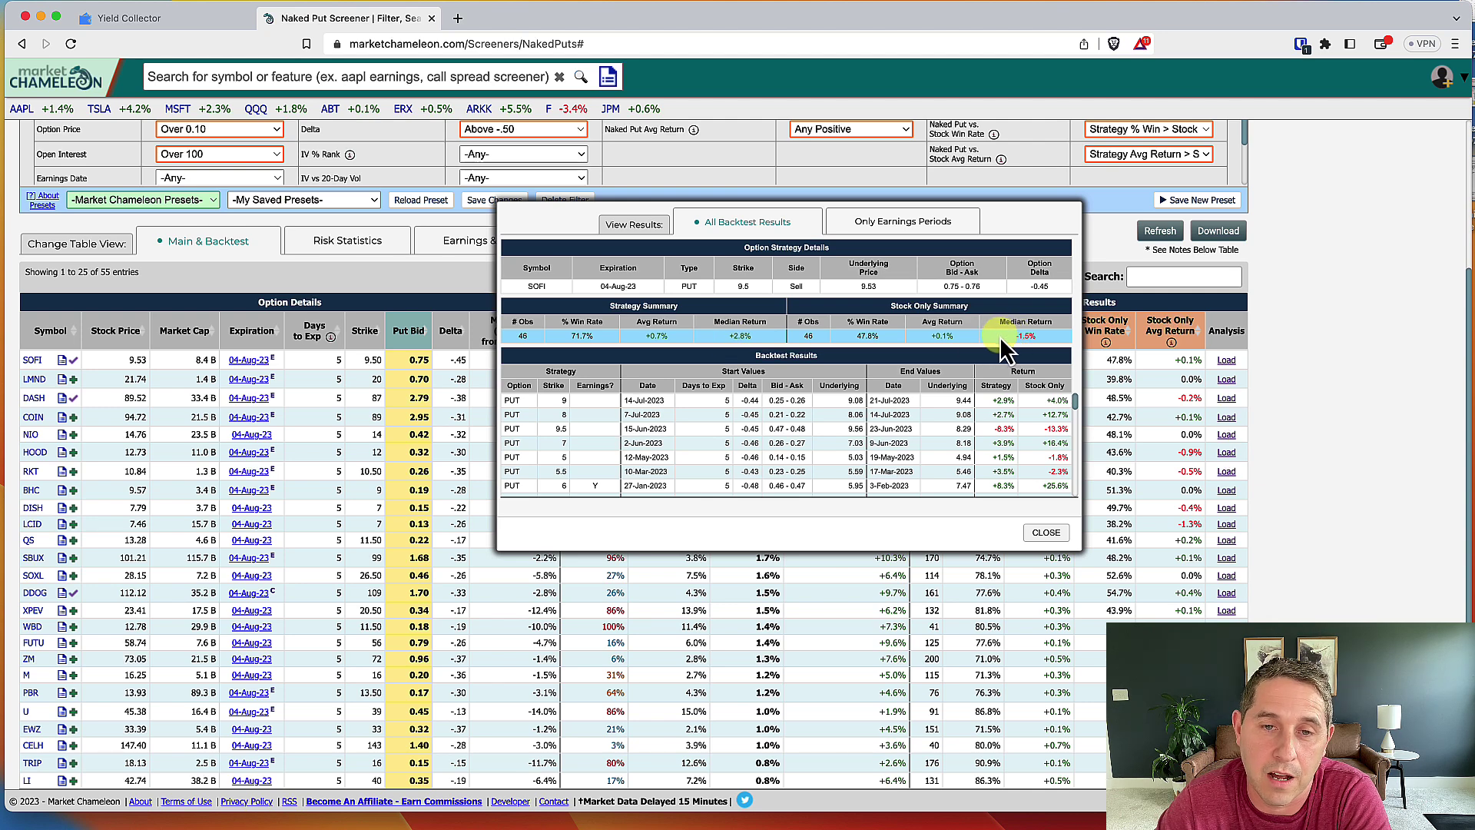
scroll(693, 417, down, 2)
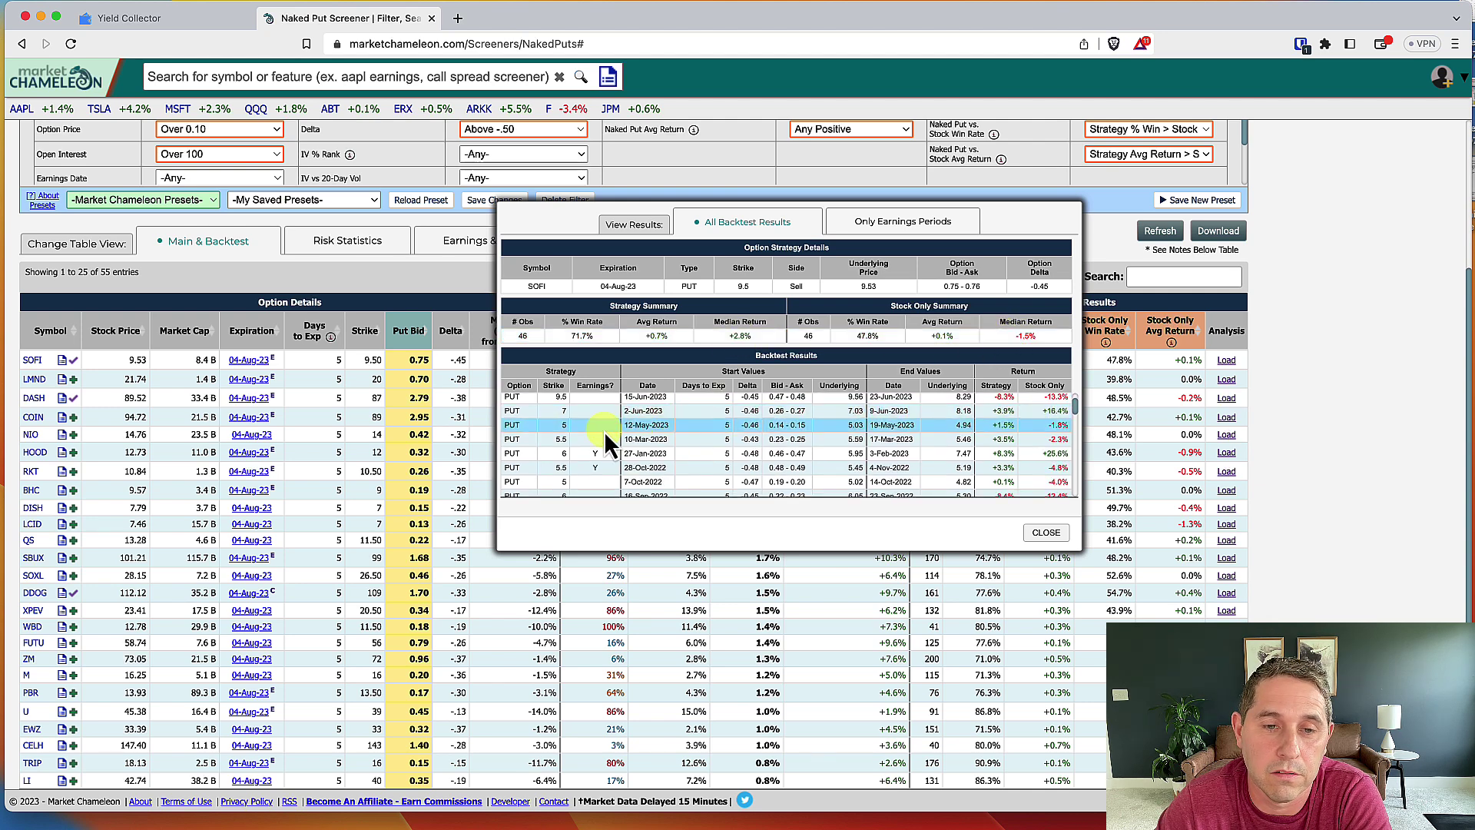
scroll(605, 434, down, 3)
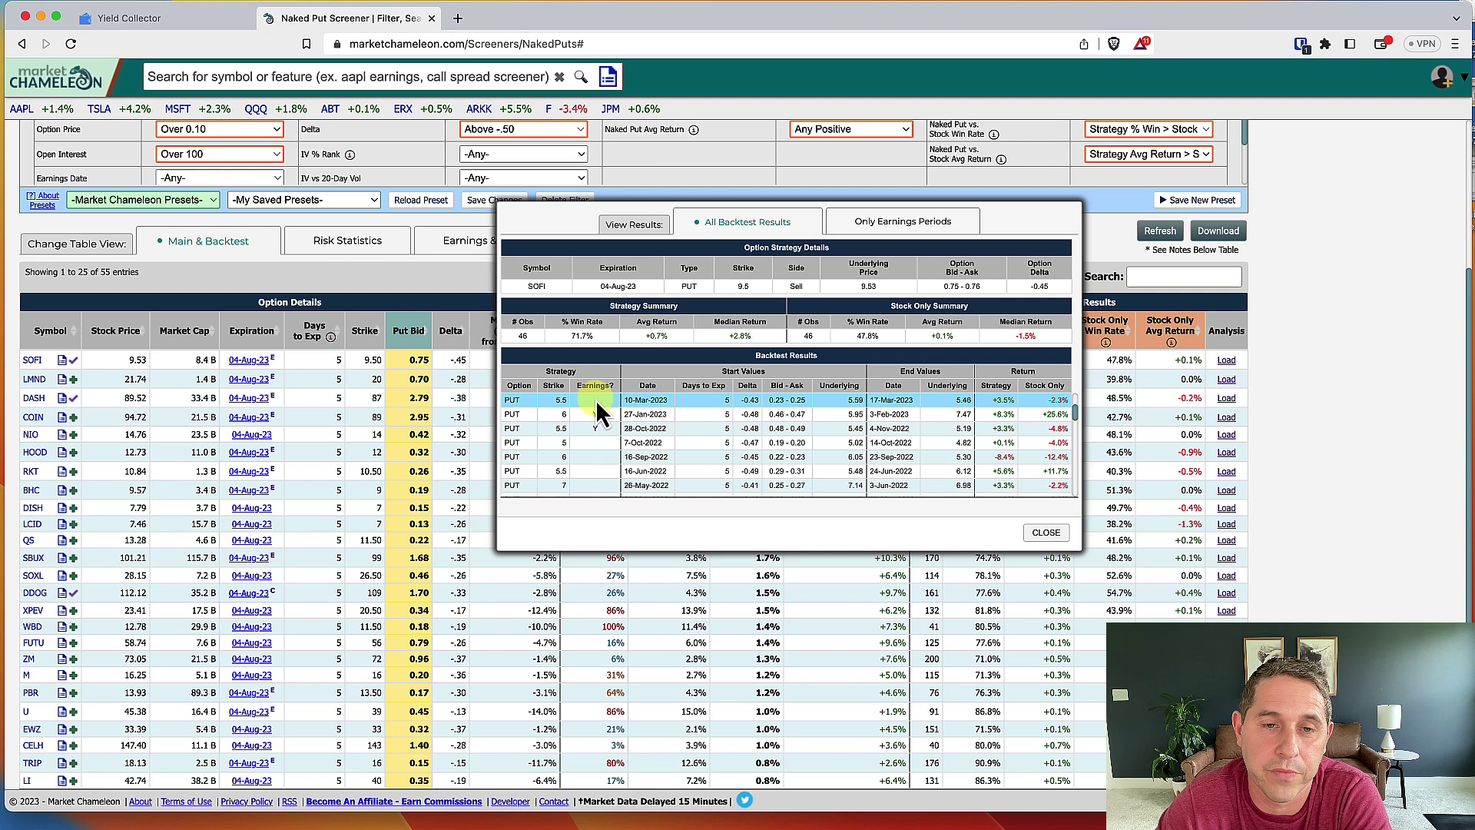
scroll(592, 415, down, 4)
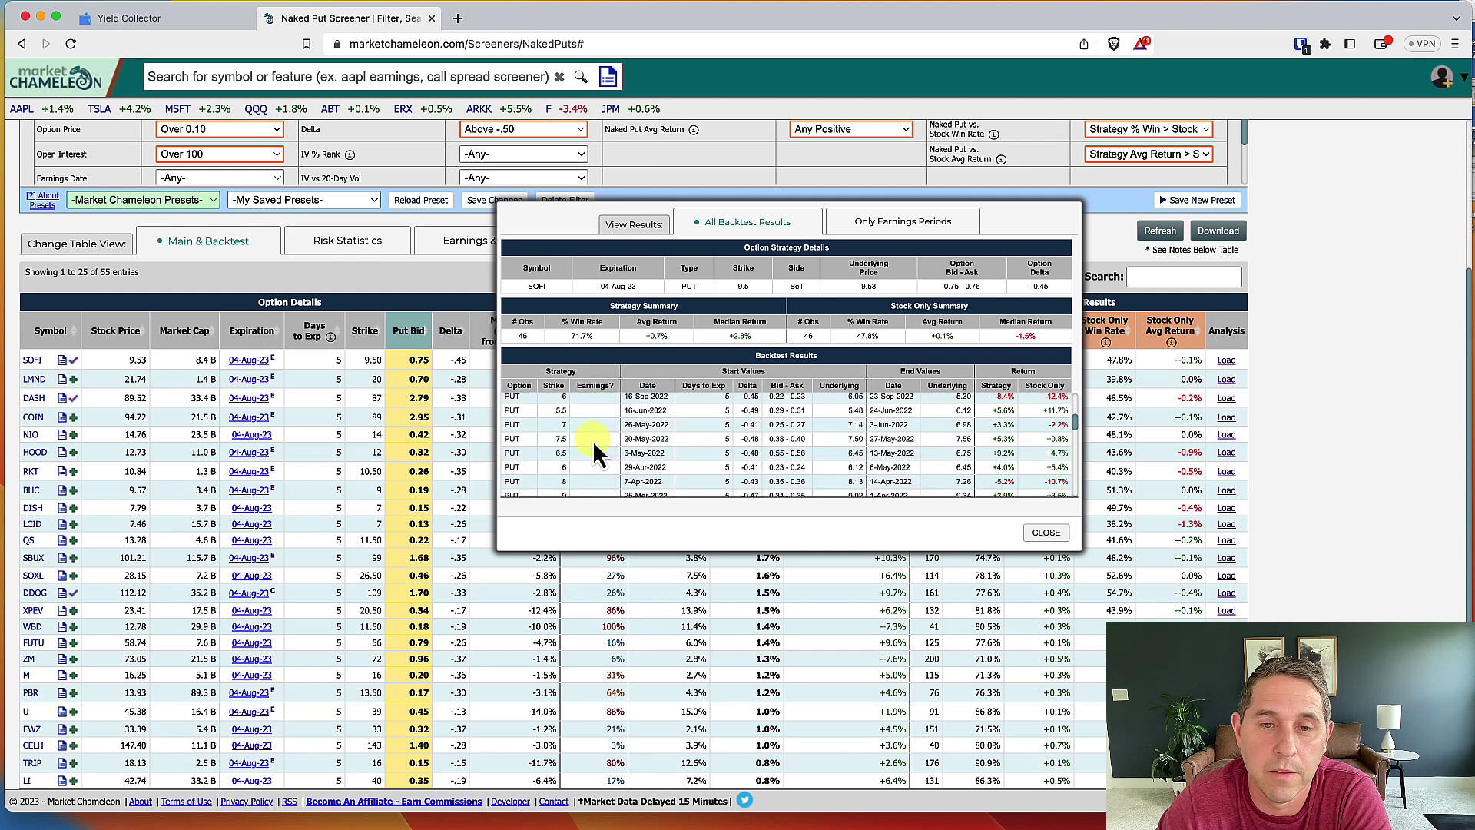
scroll(592, 440, up, 5)
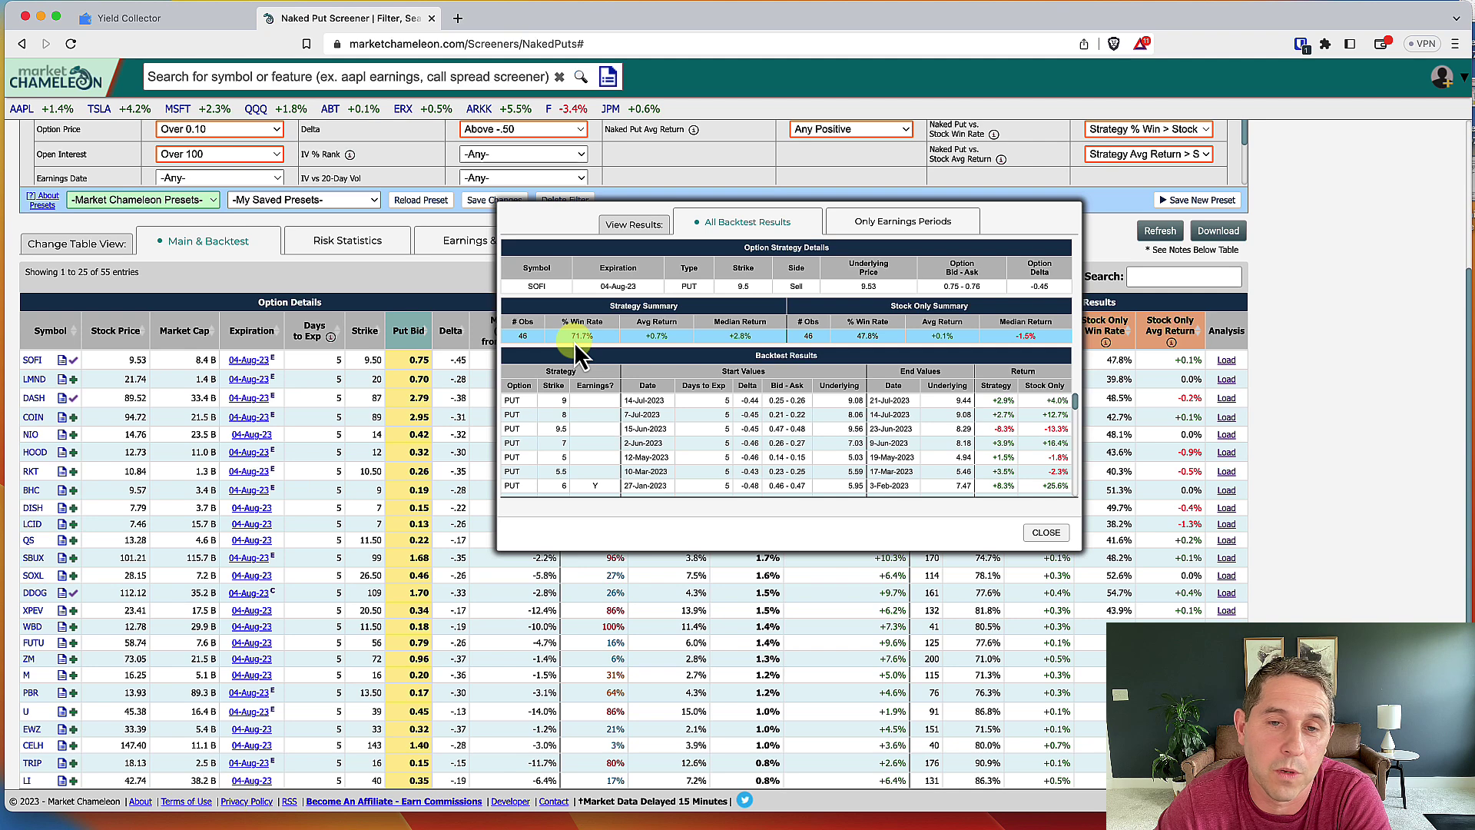
click(907, 230)
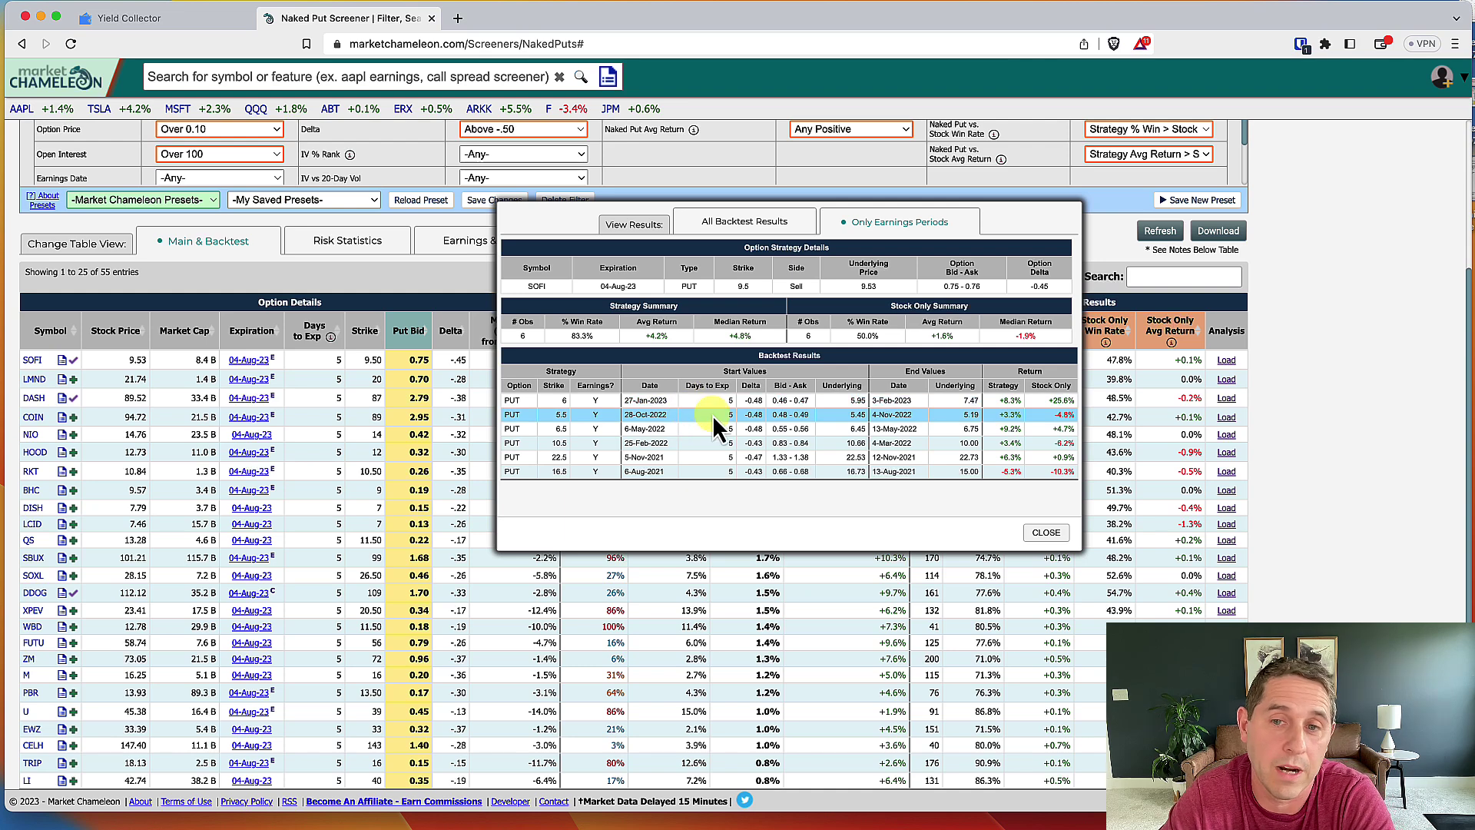
click(1047, 533)
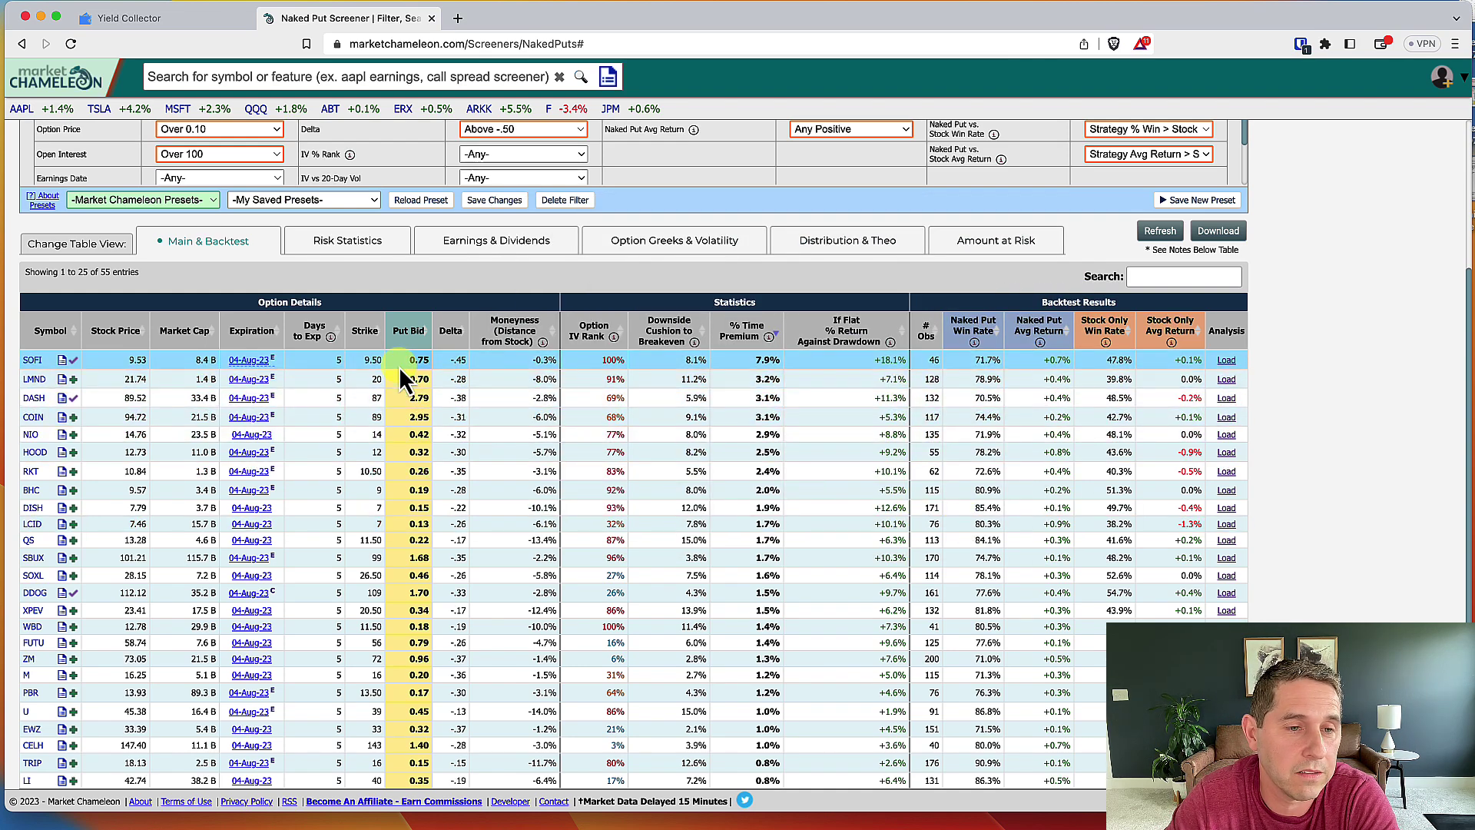
mouse_move(279, 425)
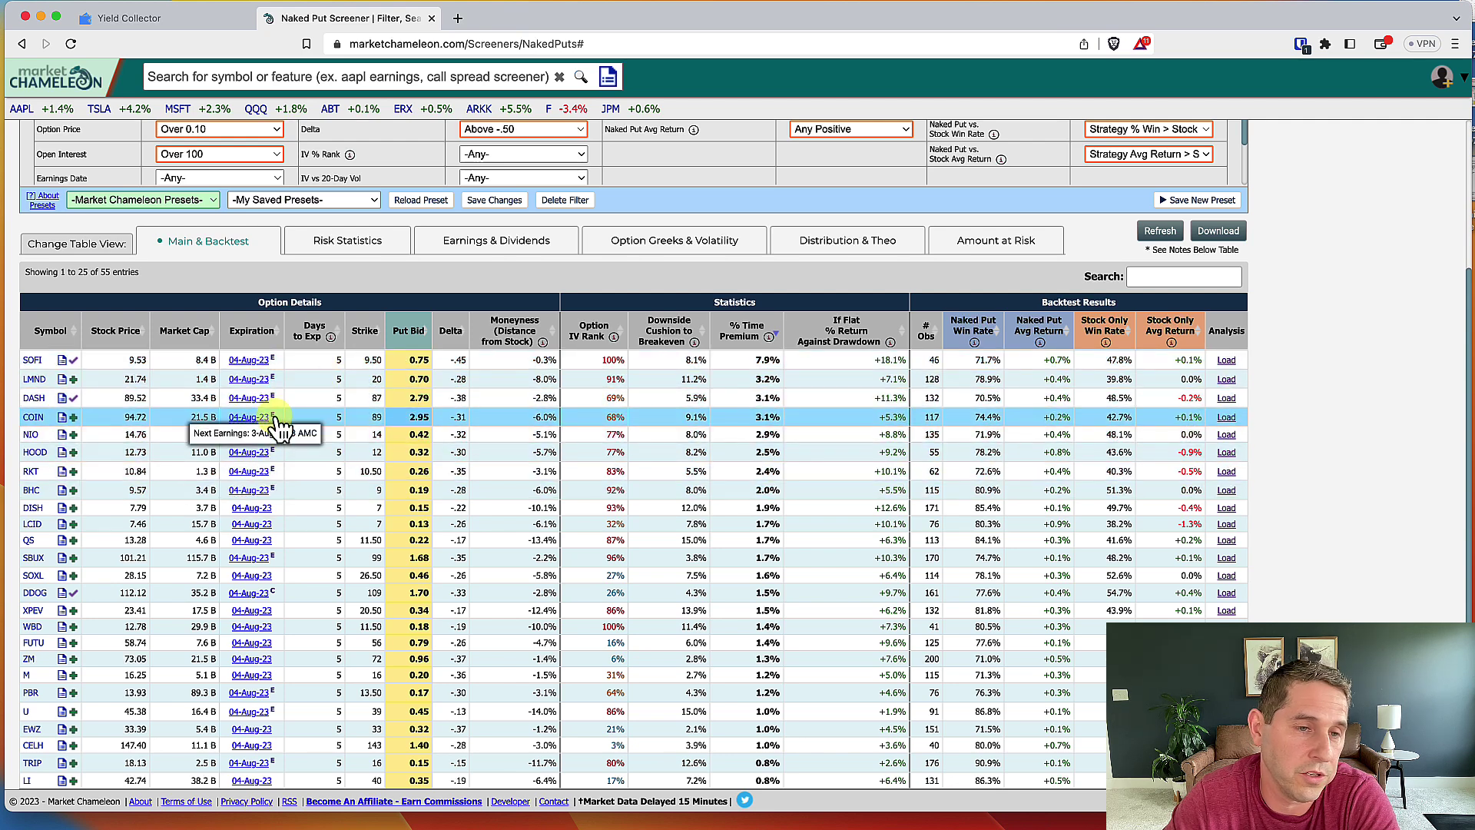
mouse_move(274, 369)
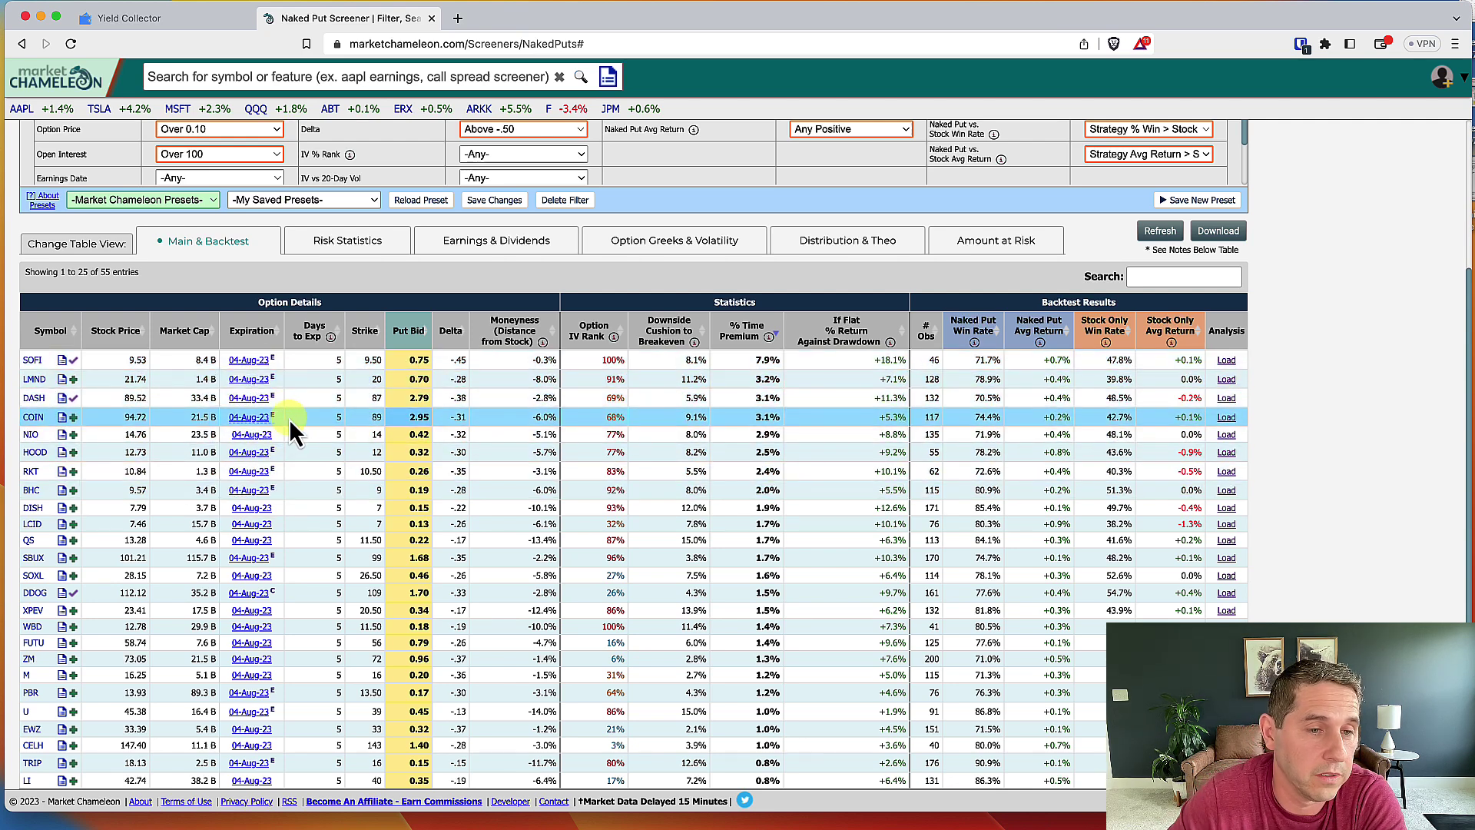
mouse_move(265, 497)
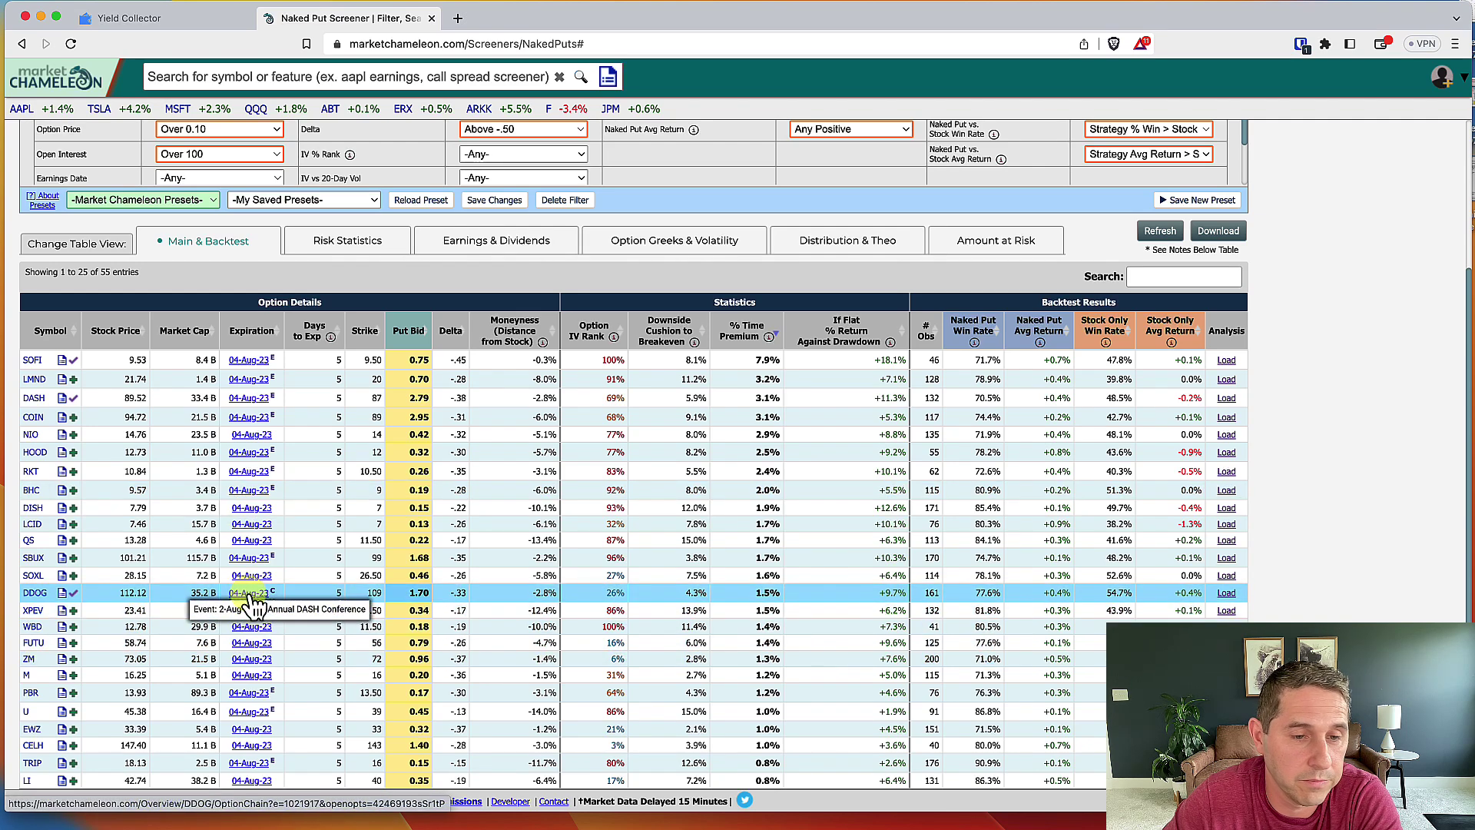
click(987, 593)
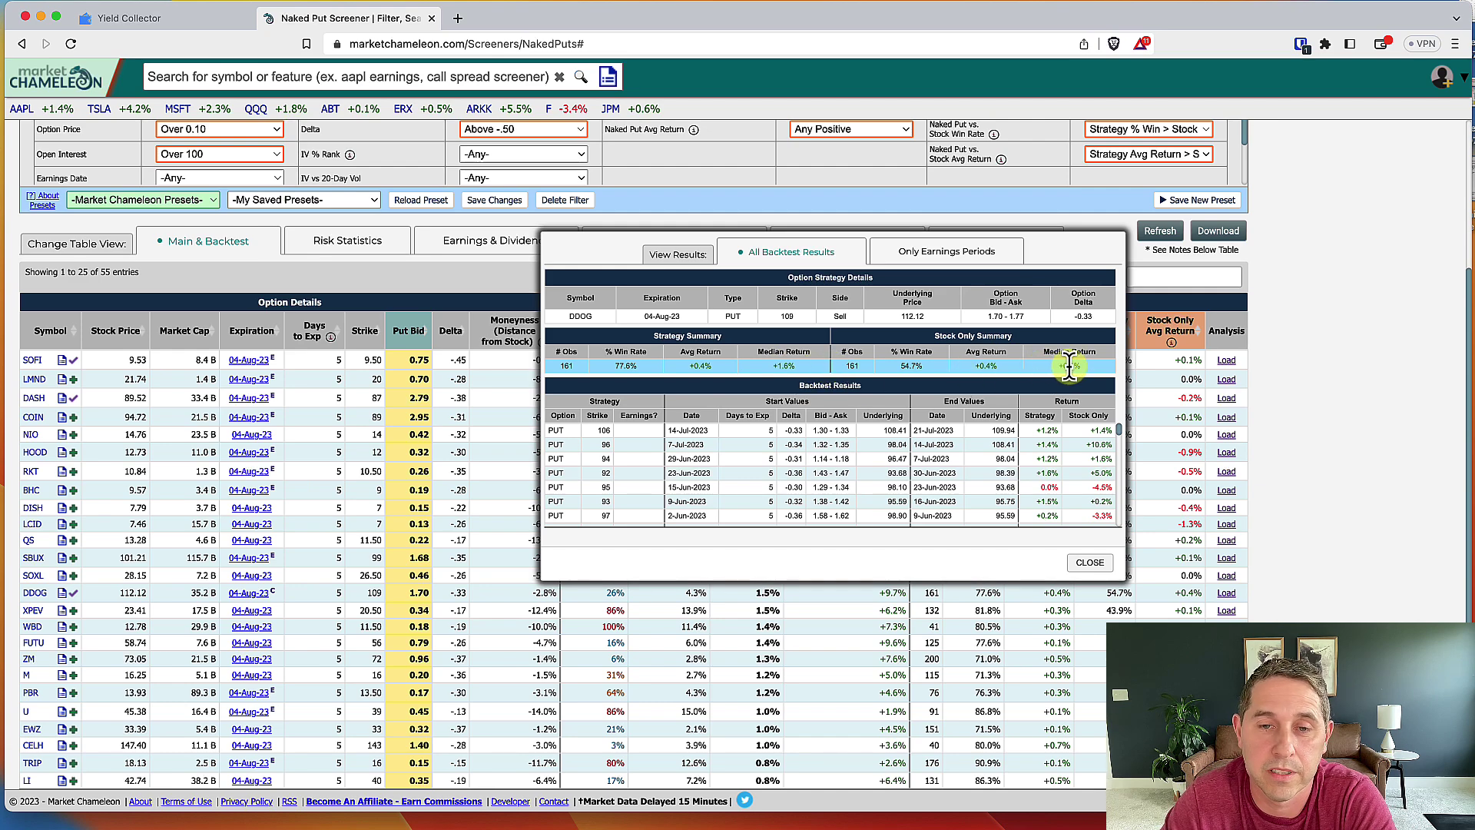
click(405, 412)
scroll(405, 412, up, 1)
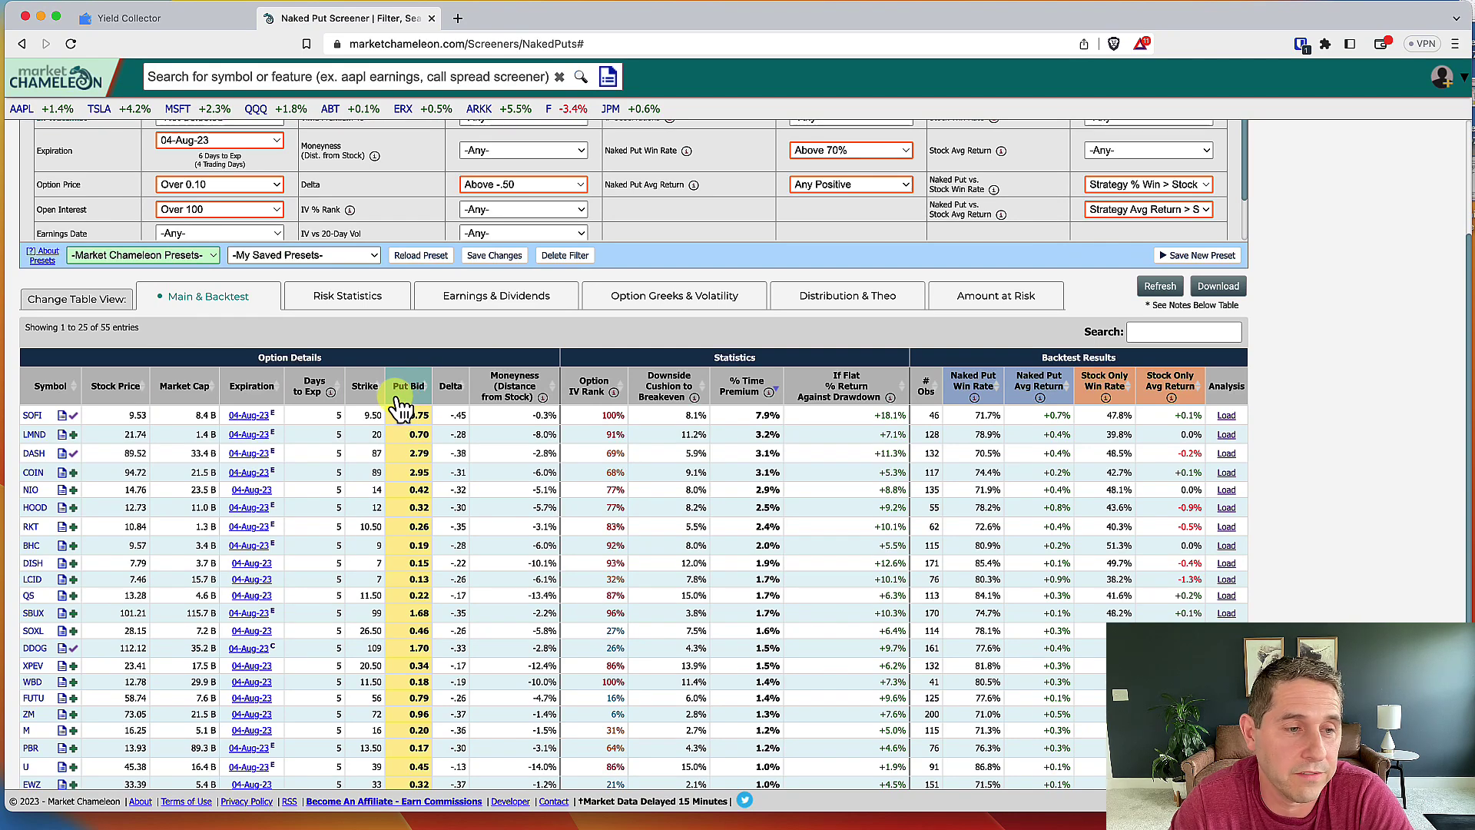
Open SBUX's stock details in a new tab and browse its fundamentals and summary sections.
click(34, 612)
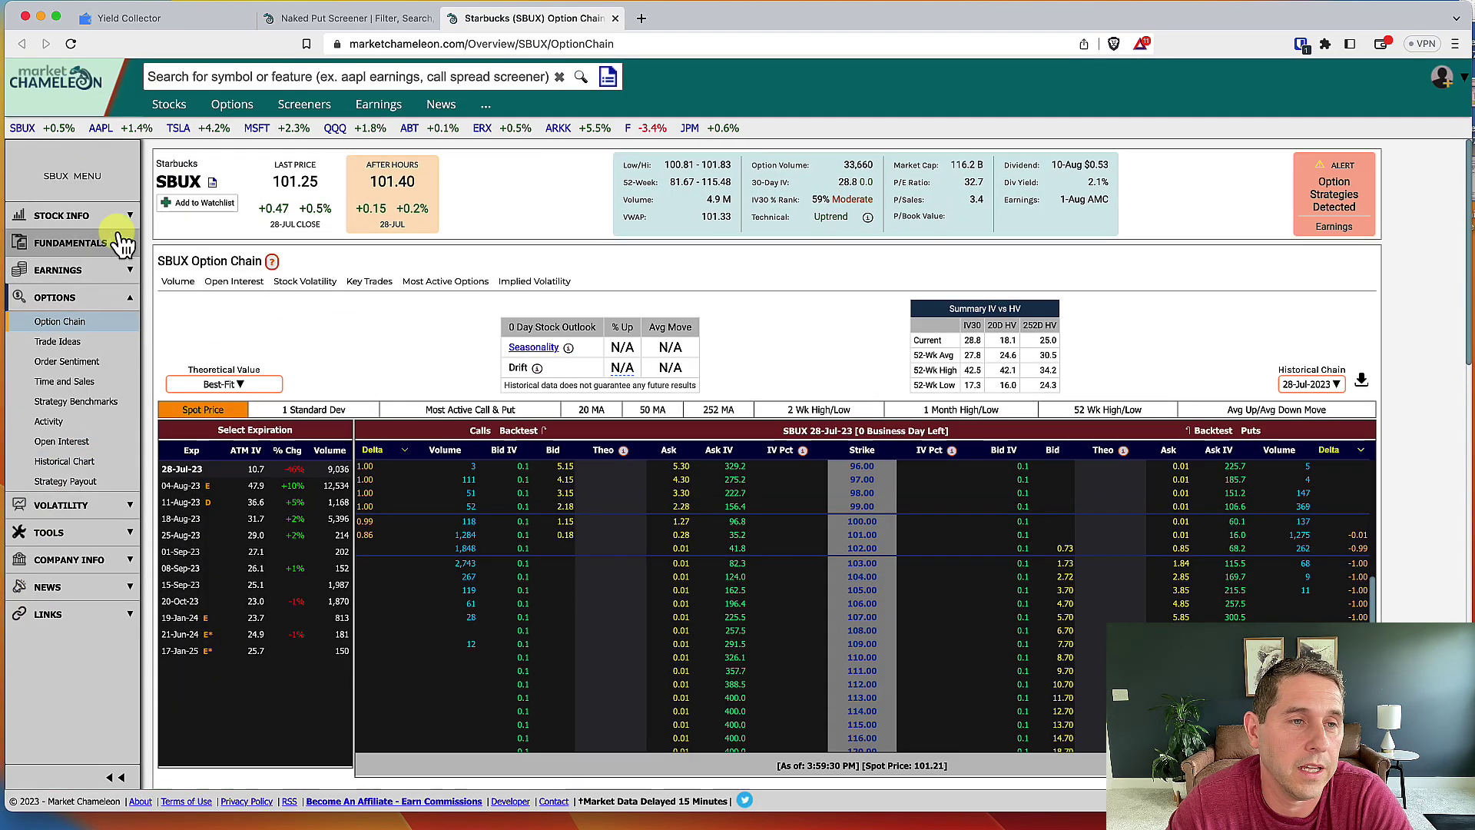
click(94, 245)
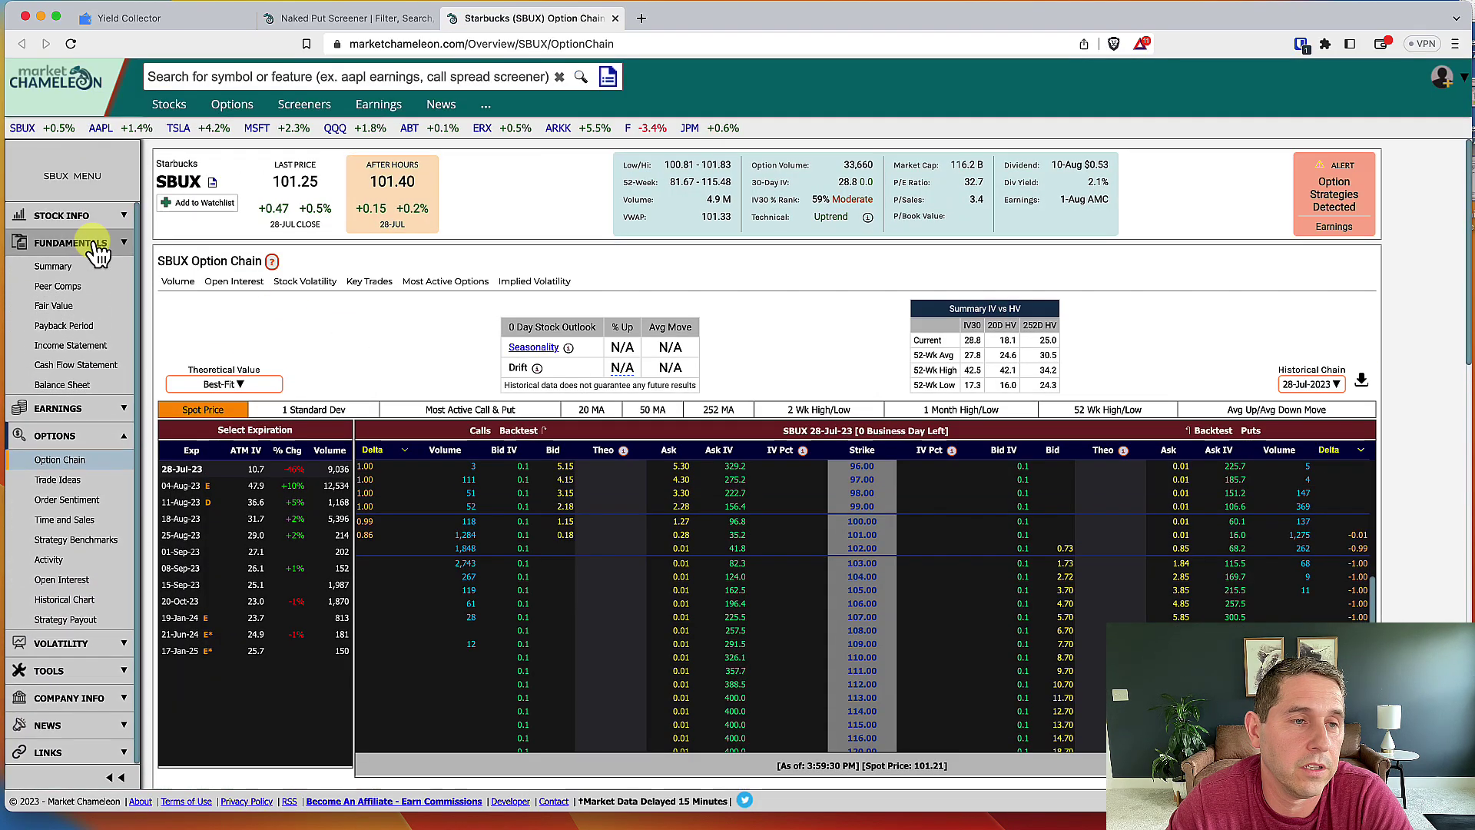
click(49, 267)
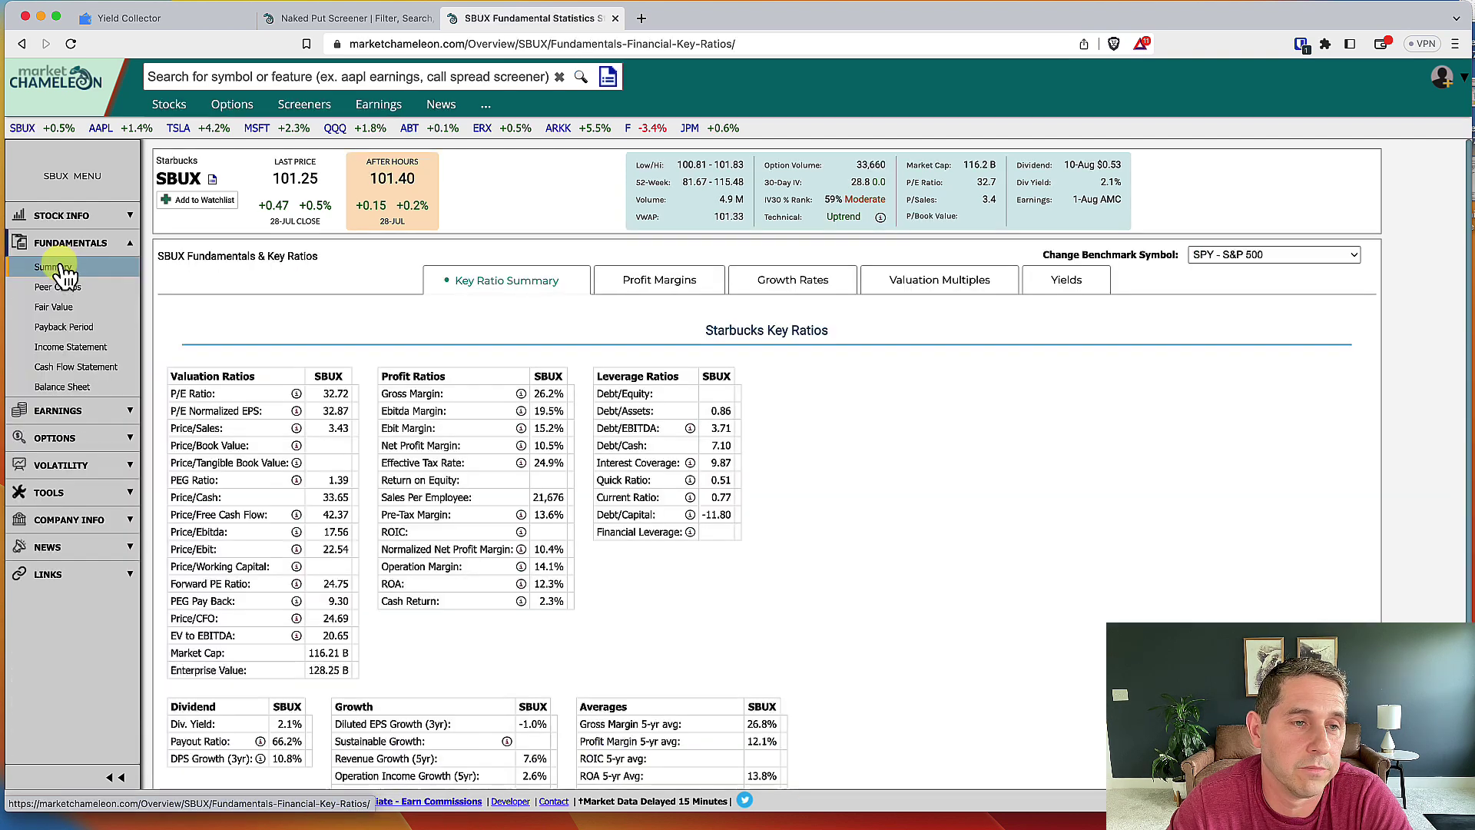
click(107, 217)
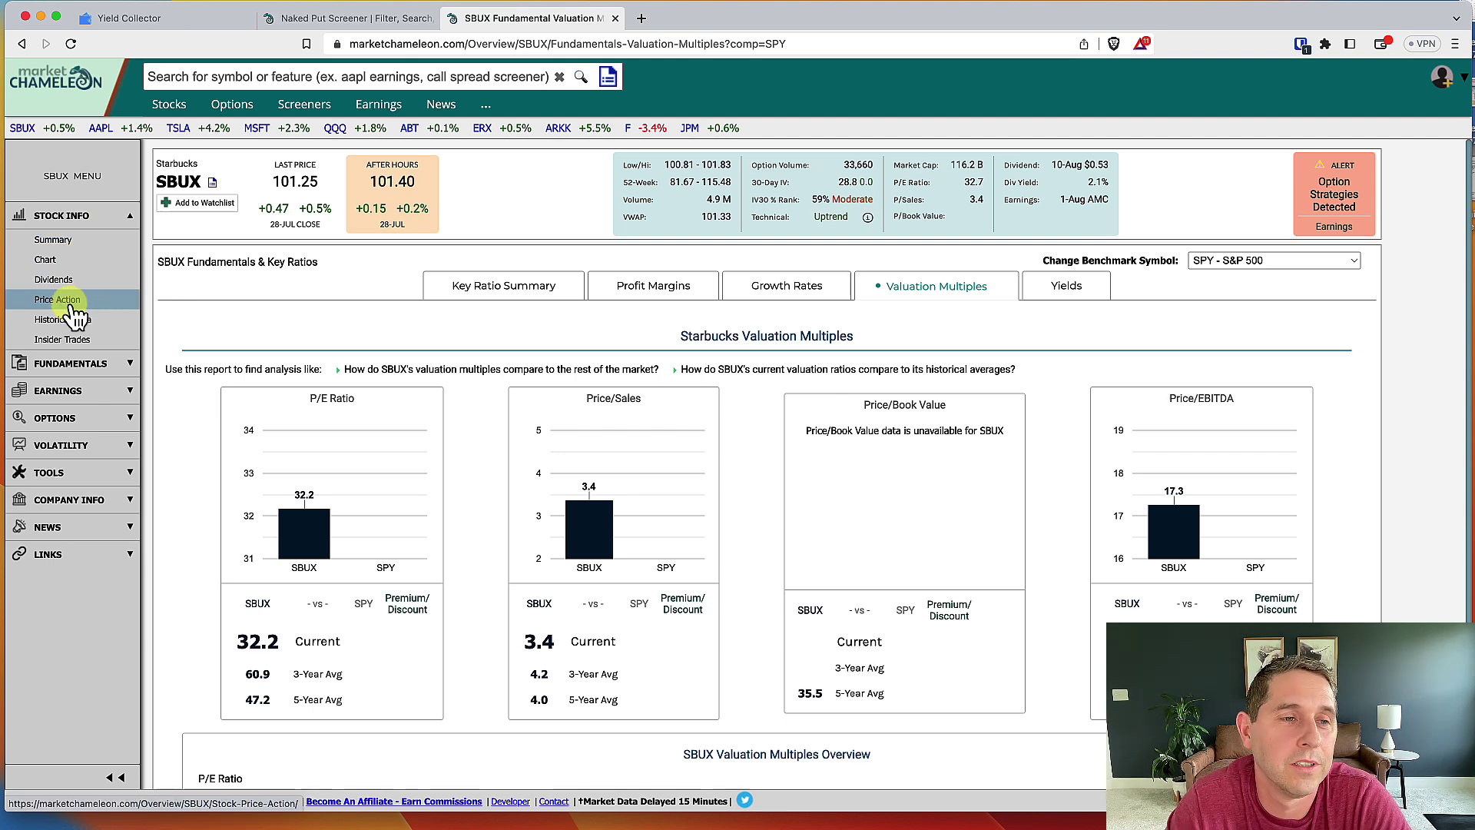
click(85, 373)
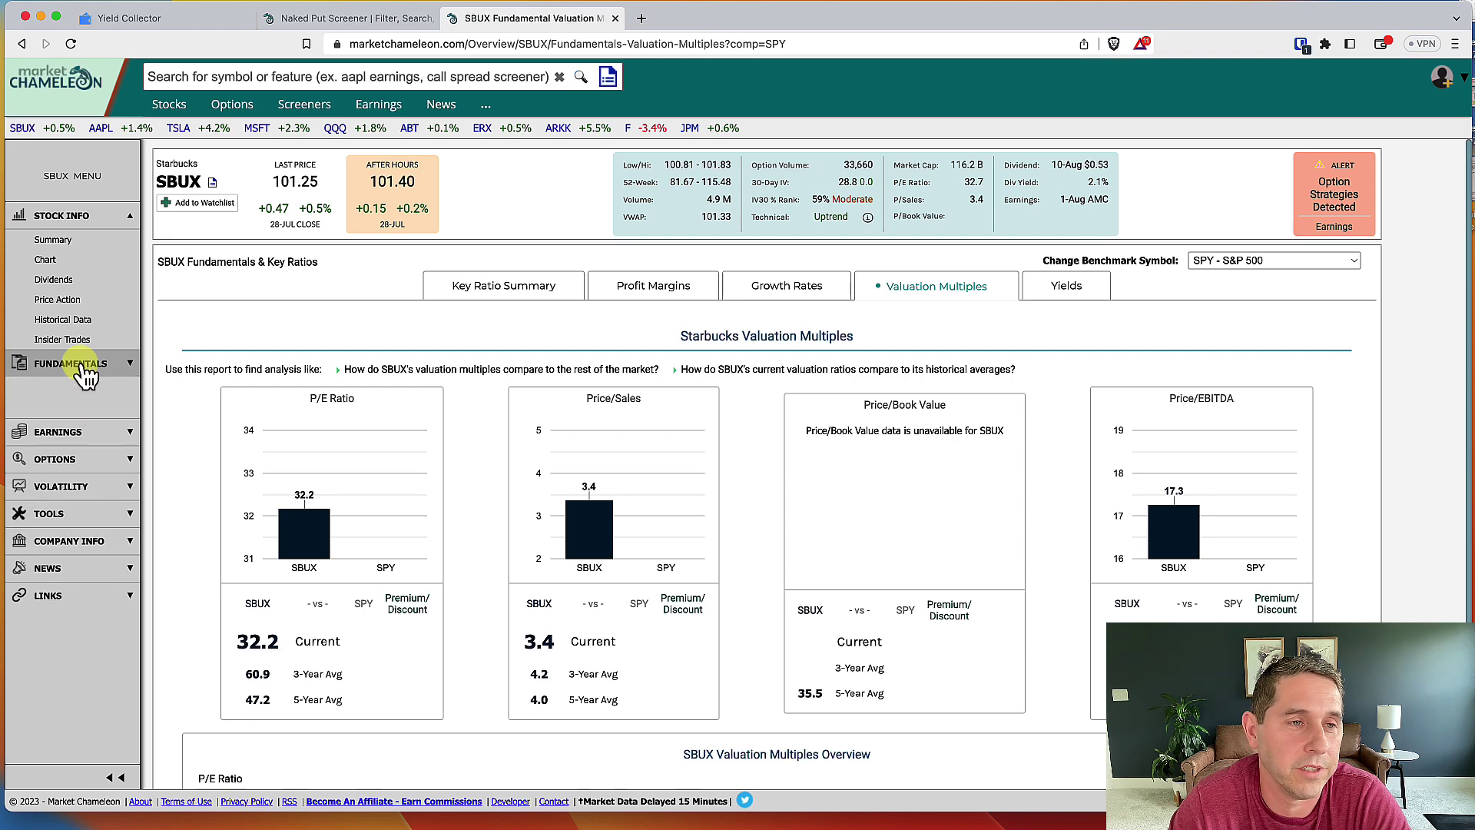
click(81, 242)
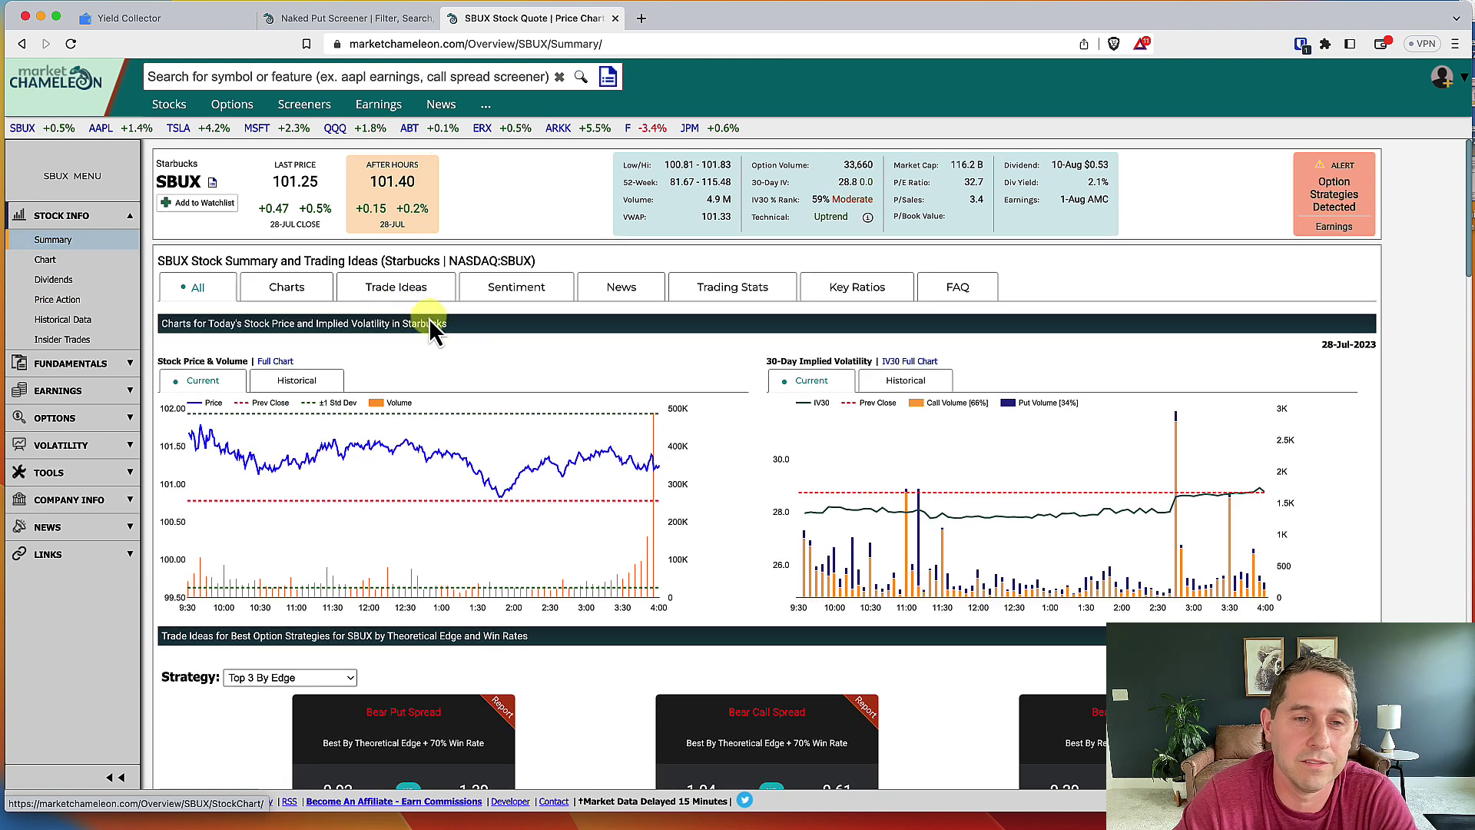
View SBUX trading statistics and key ratios, including a 32.72 P/E versus 22.43 for XLY peers.
click(732, 292)
click(845, 289)
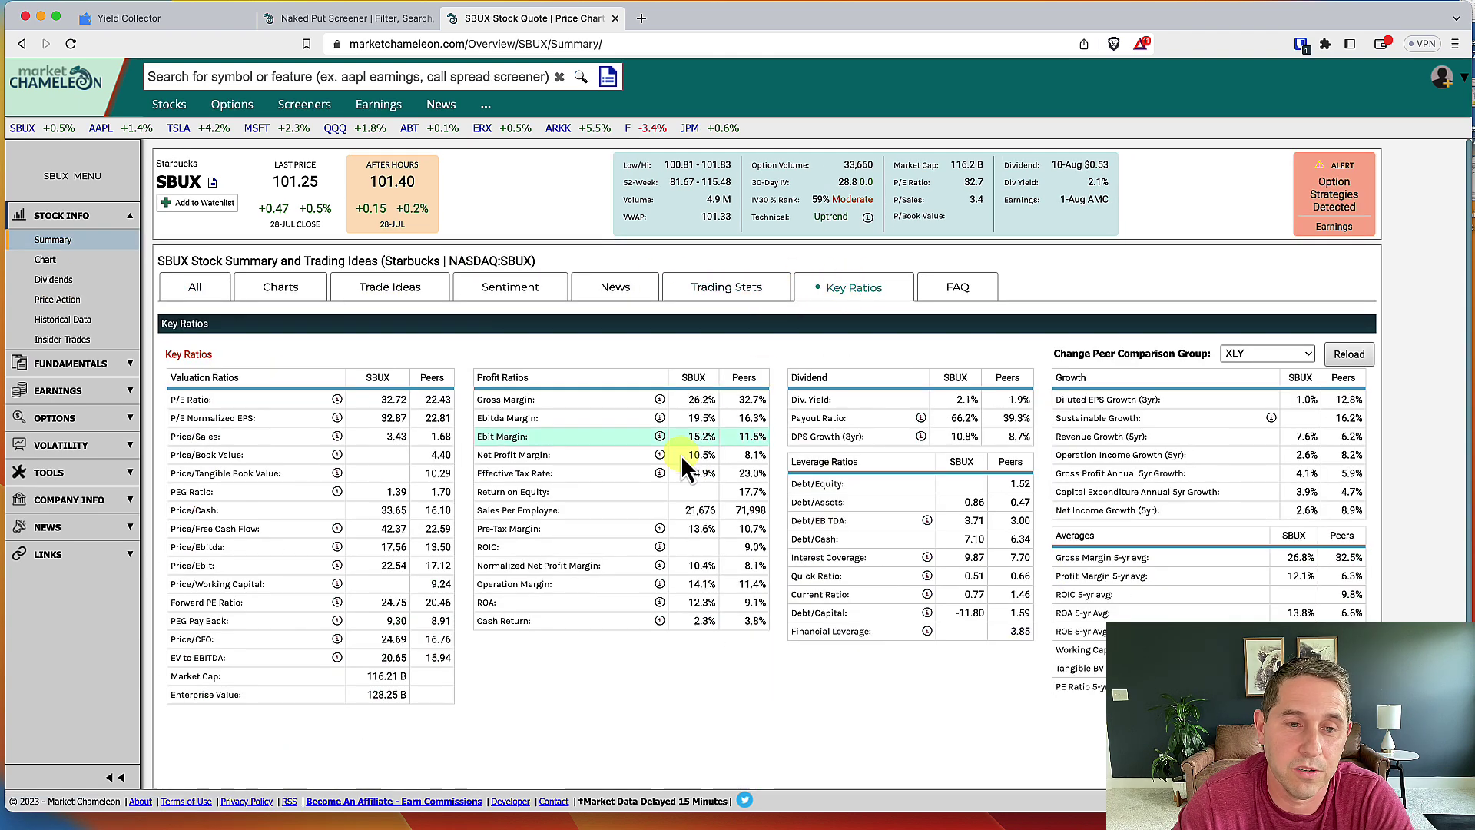
scroll(669, 461, down, 1)
mouse_move(665, 469)
scroll(665, 469, down, 1)
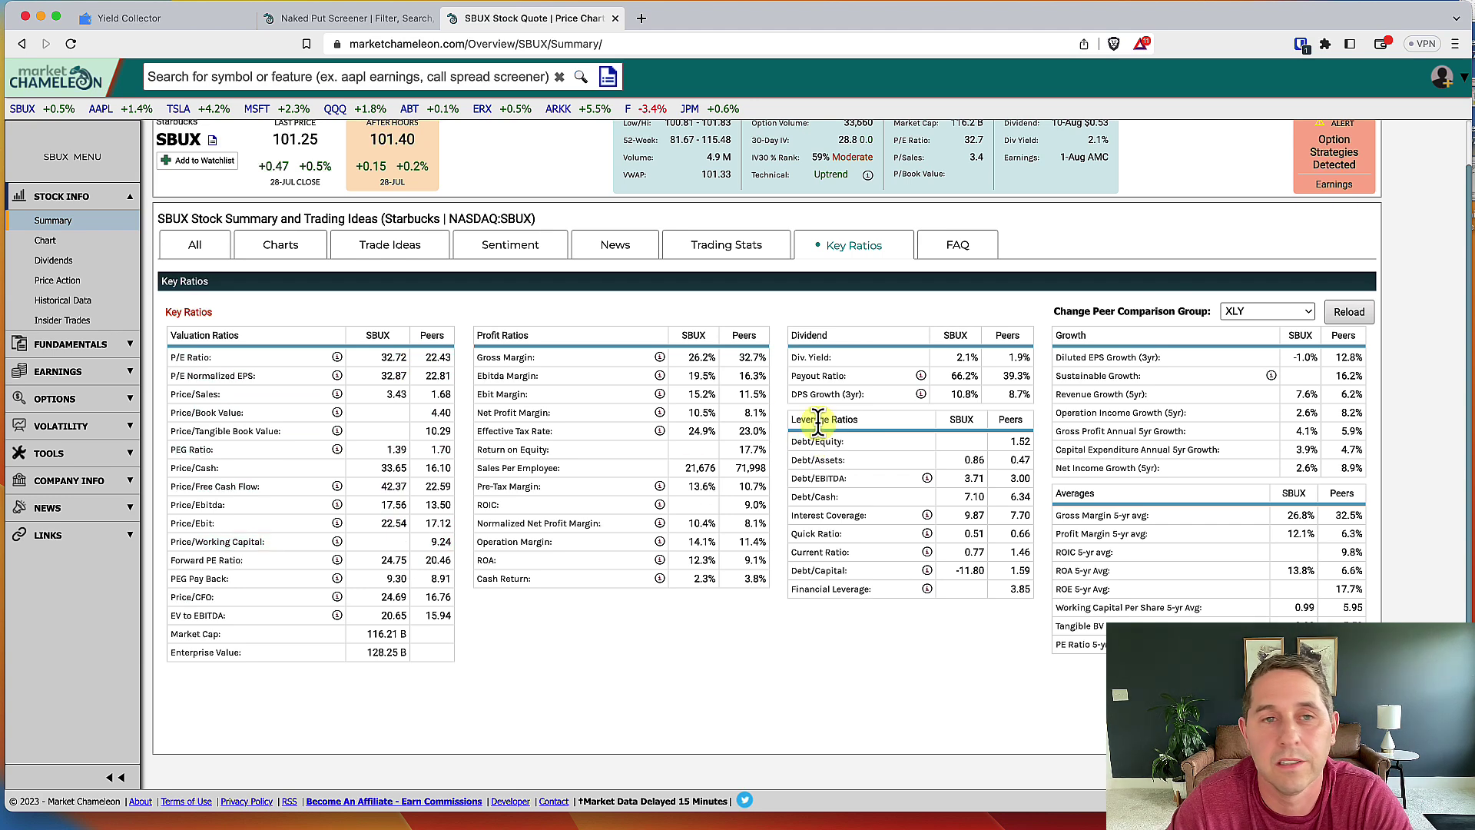
Chart SBUX over 6M with 20-, 50- and 200-day moving averages and a 14-period RSI.
click(178, 247)
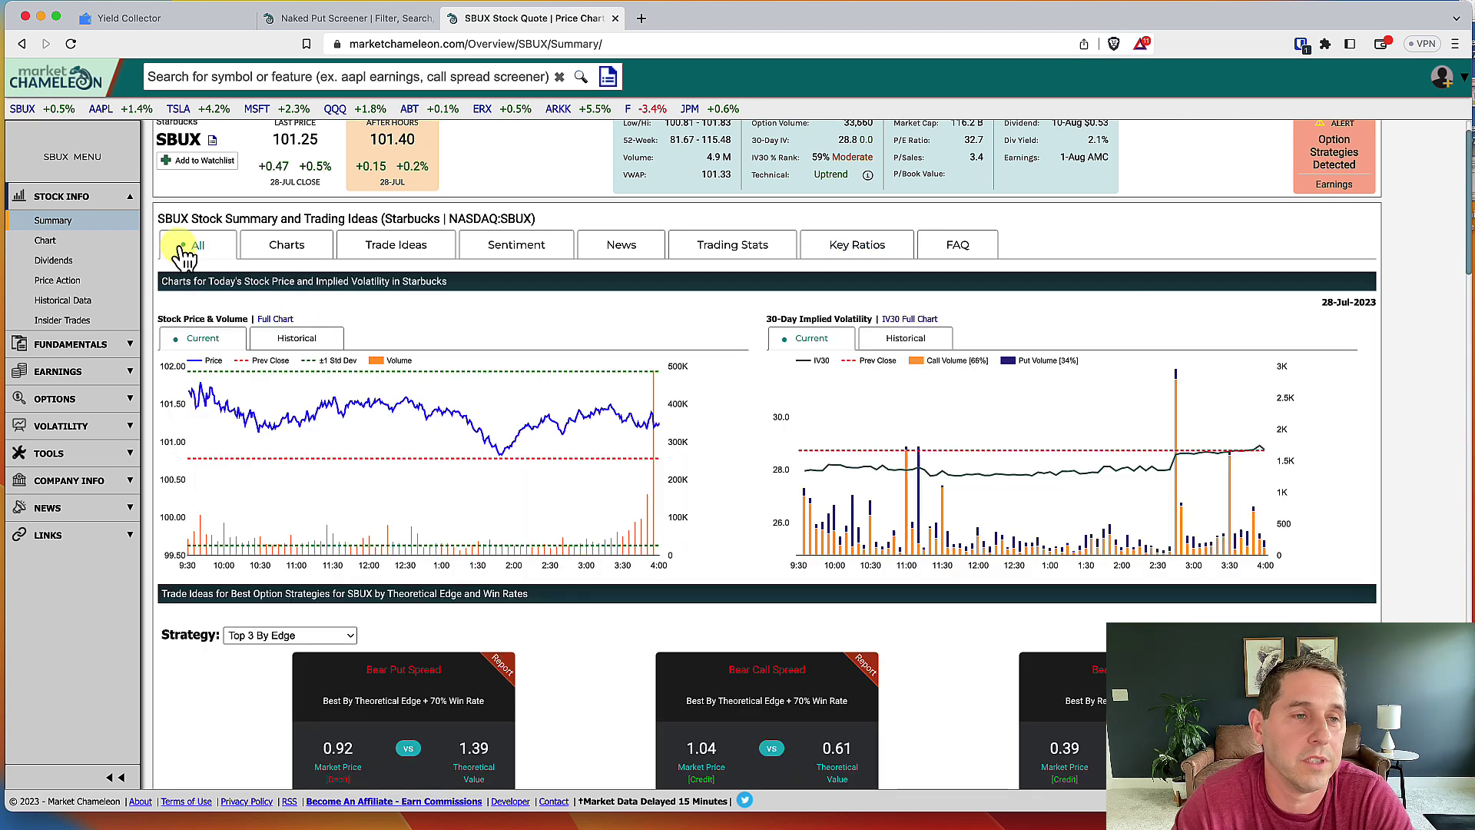
click(80, 241)
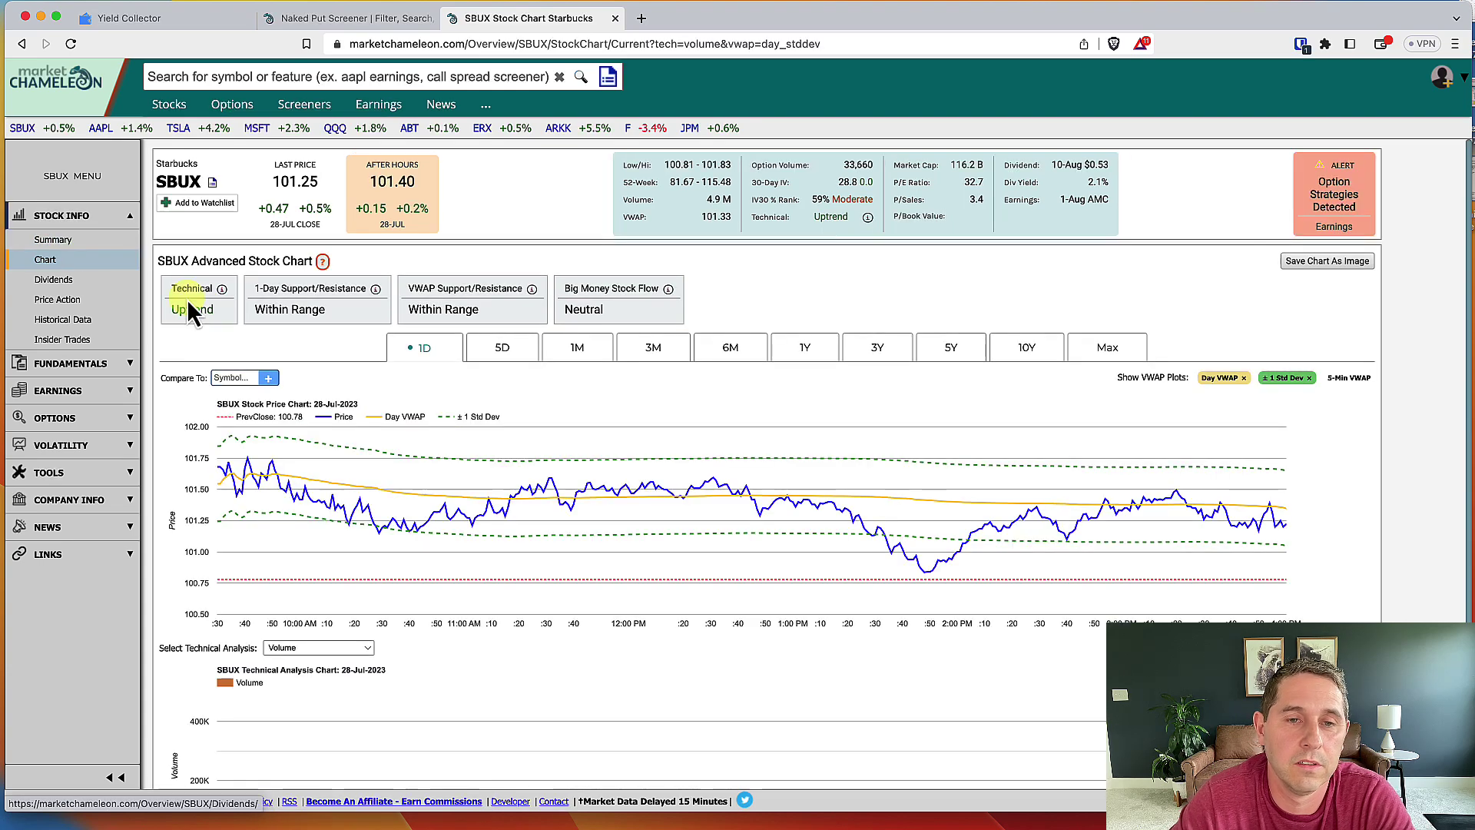
click(734, 365)
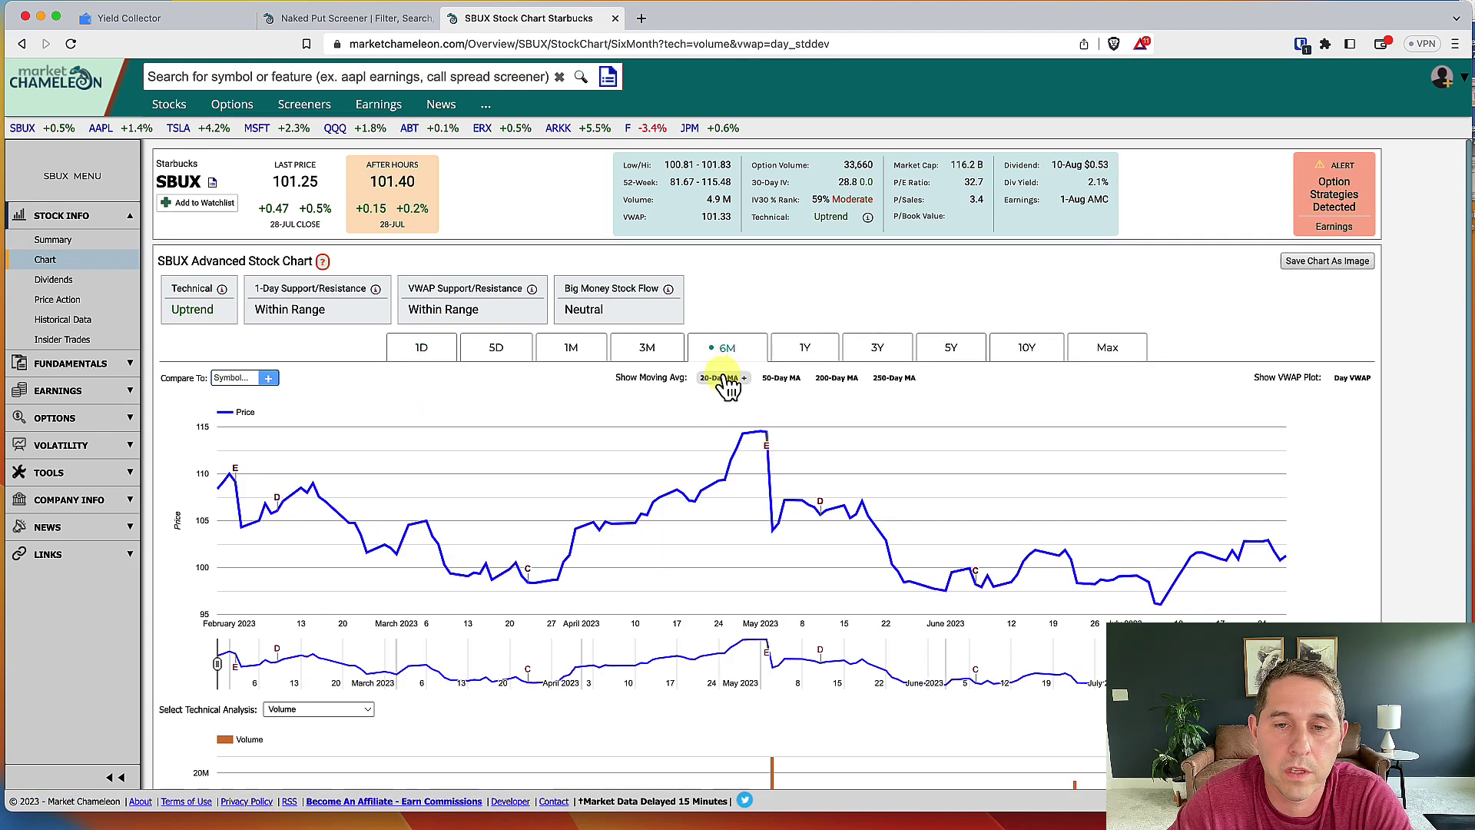
click(722, 381)
click(780, 380)
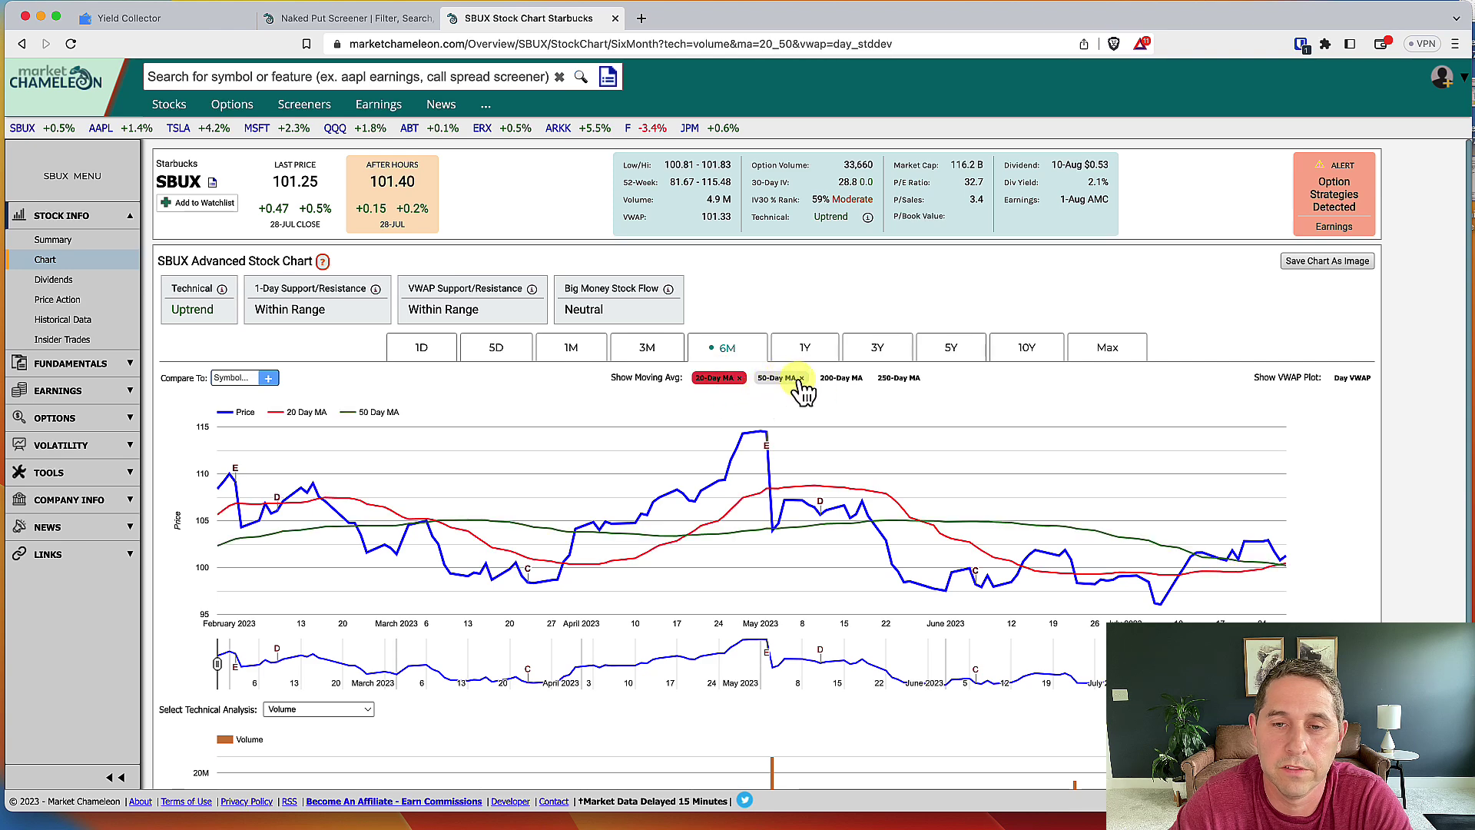
click(840, 379)
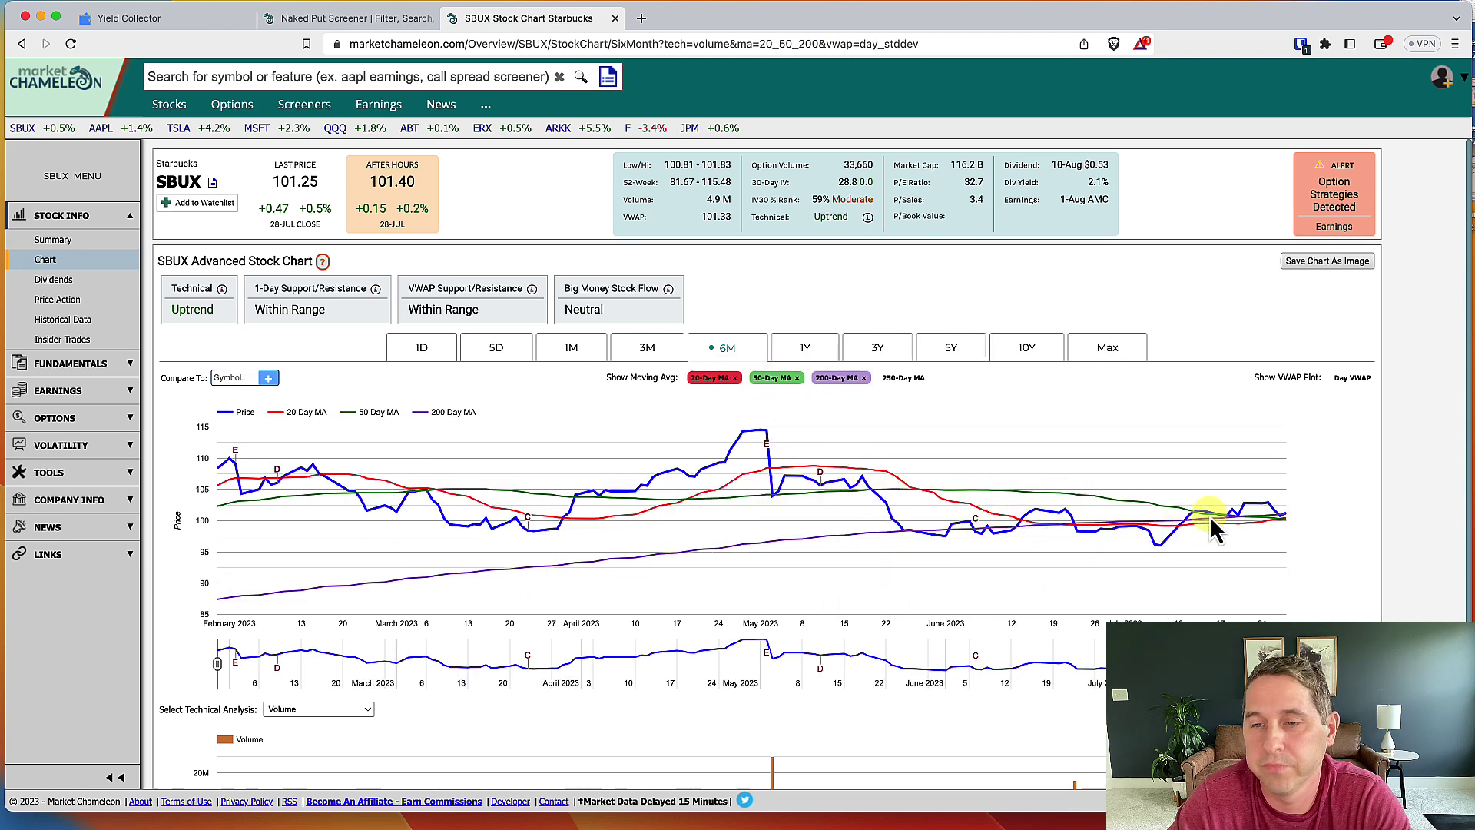
scroll(865, 490, down, 3)
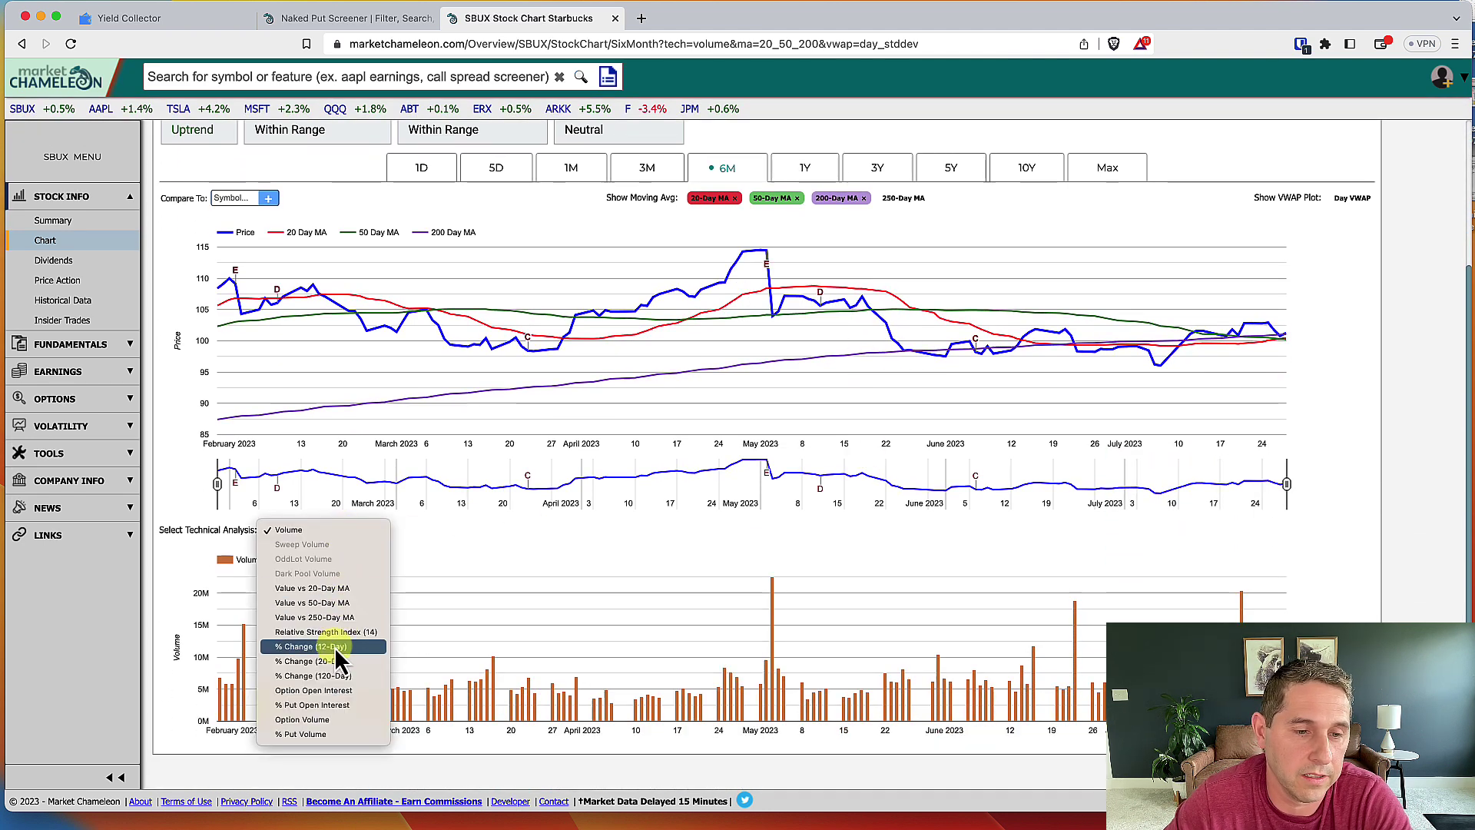
click(331, 635)
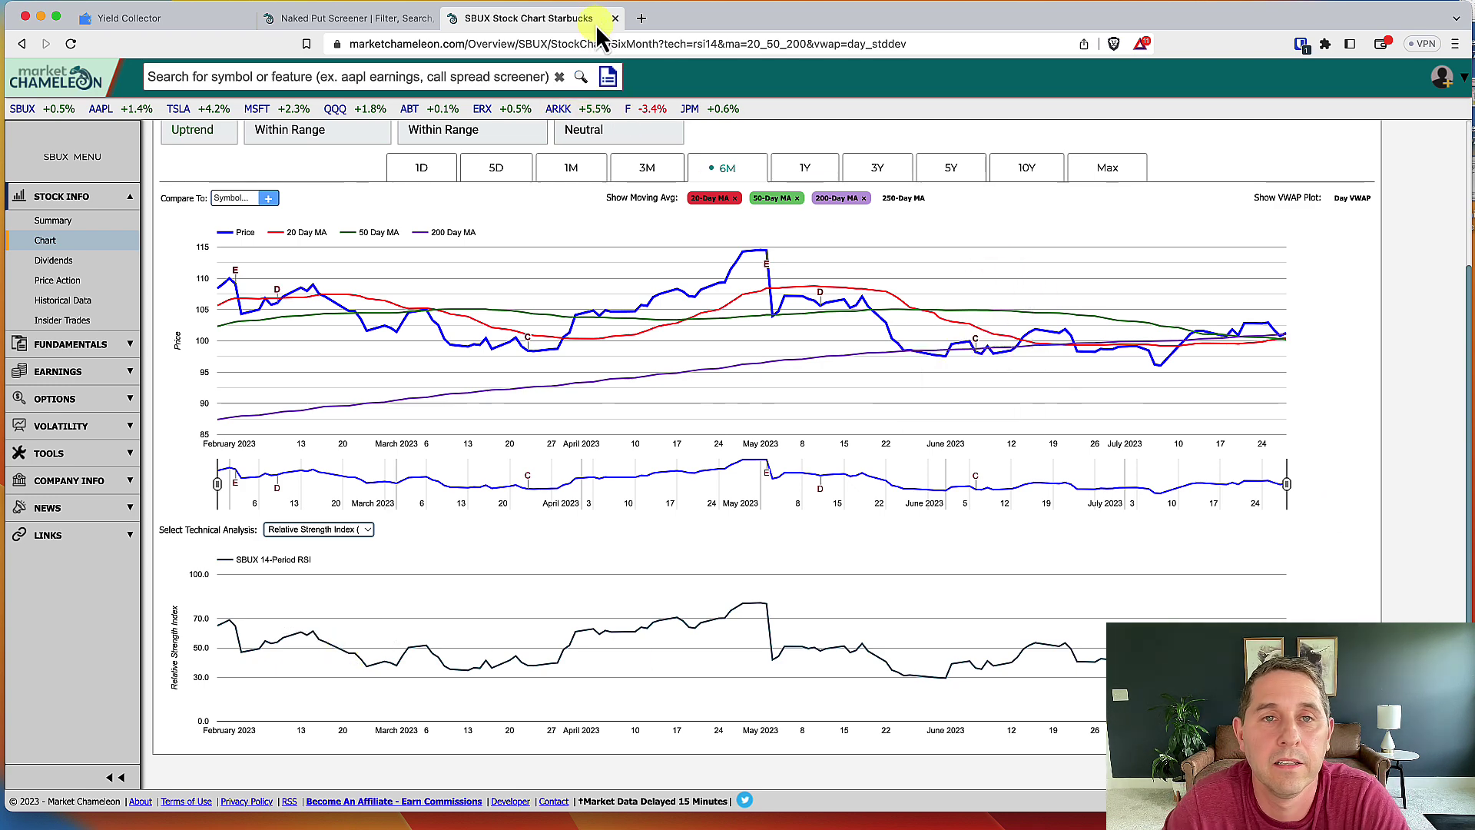
Close the SBUX Stock Chart tab to return to the 55-entry Naked Put Screener.
click(614, 17)
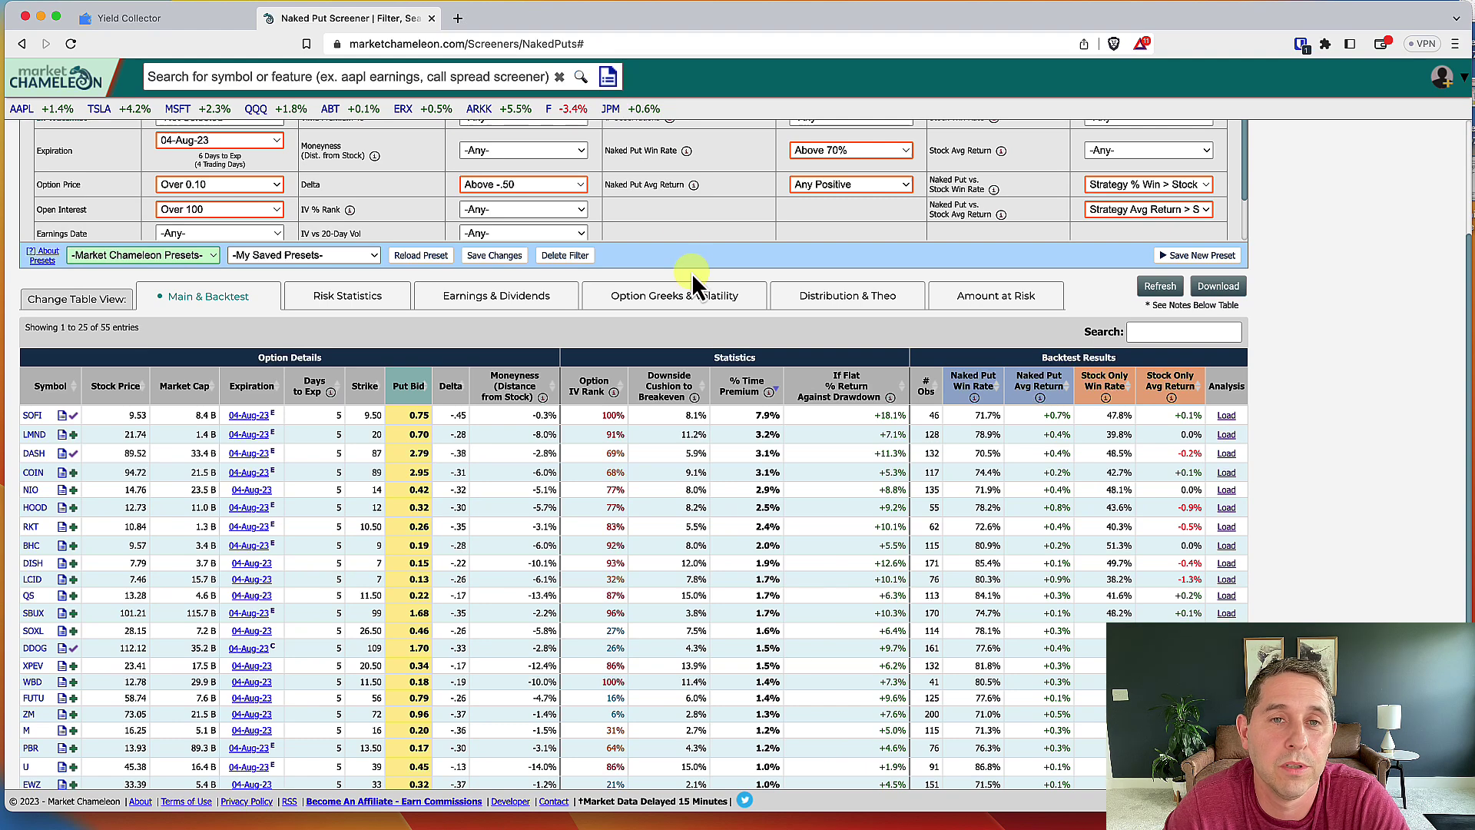